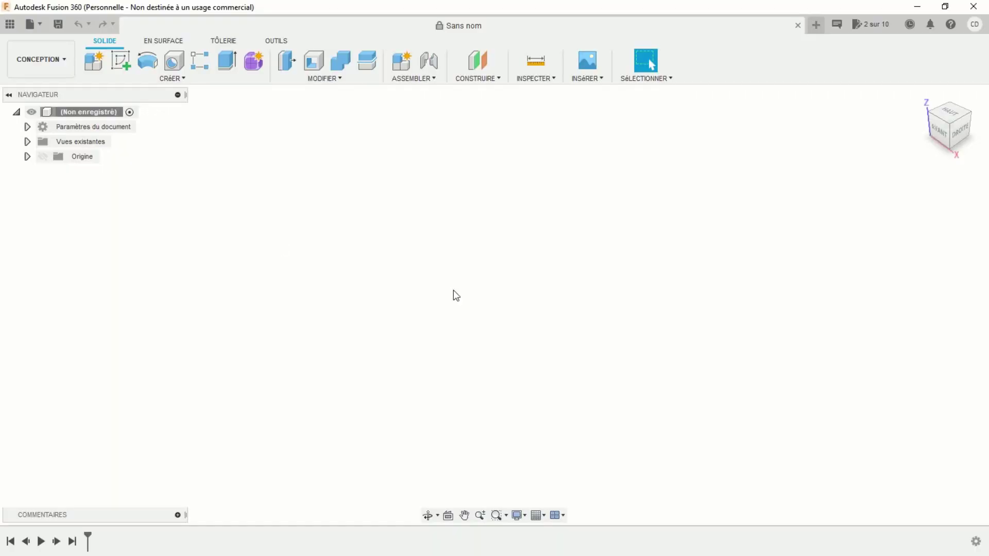
- Create a new component named Piece from the root node
{"action": "right_click", "coordinate": [101, 113]}
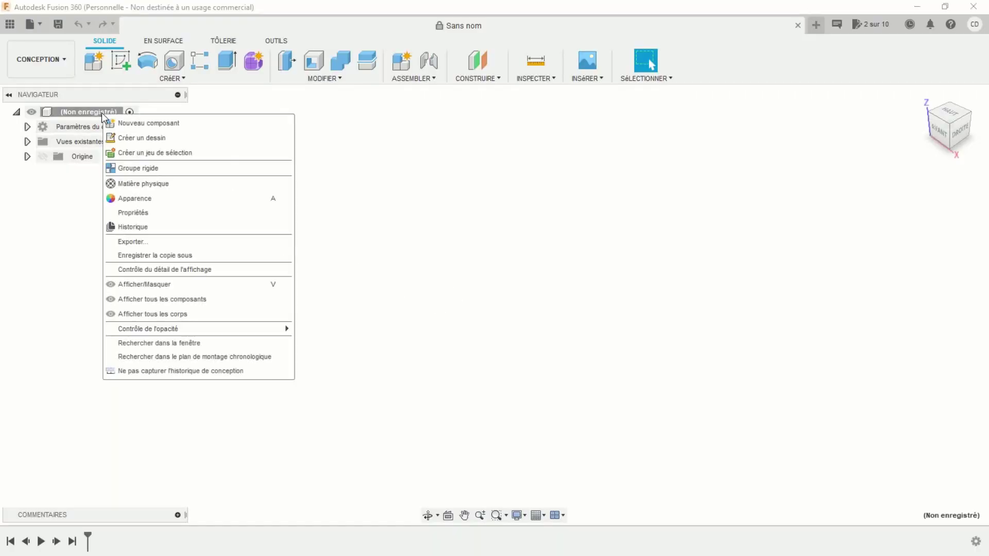
{"action": "left_click", "coordinate": [133, 124]}
{"action": "left_click_drag", "start_coordinate": [872, 241], "coordinate": [803, 240]}
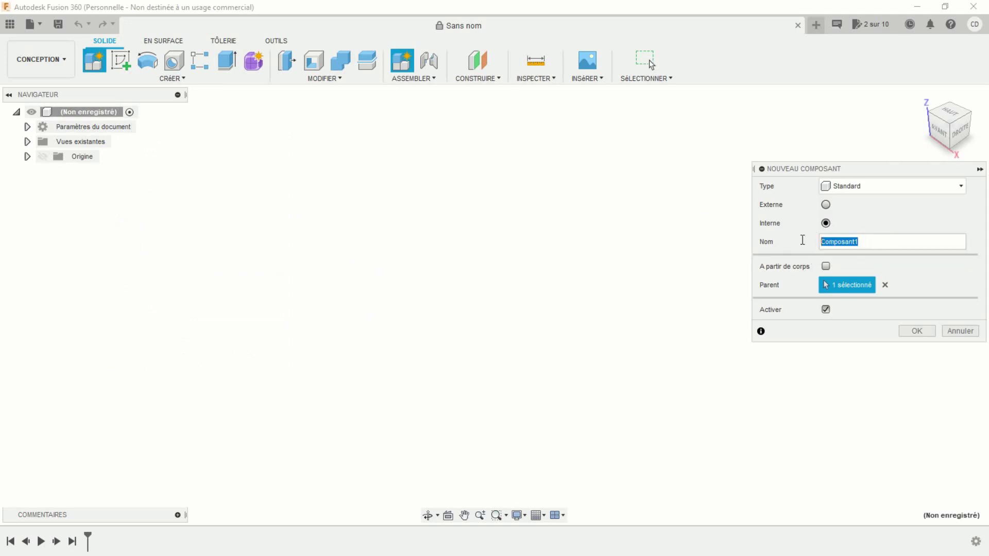
{"action": "type", "text": "Piece 1"}
{"action": "left_click", "coordinate": [917, 330]}
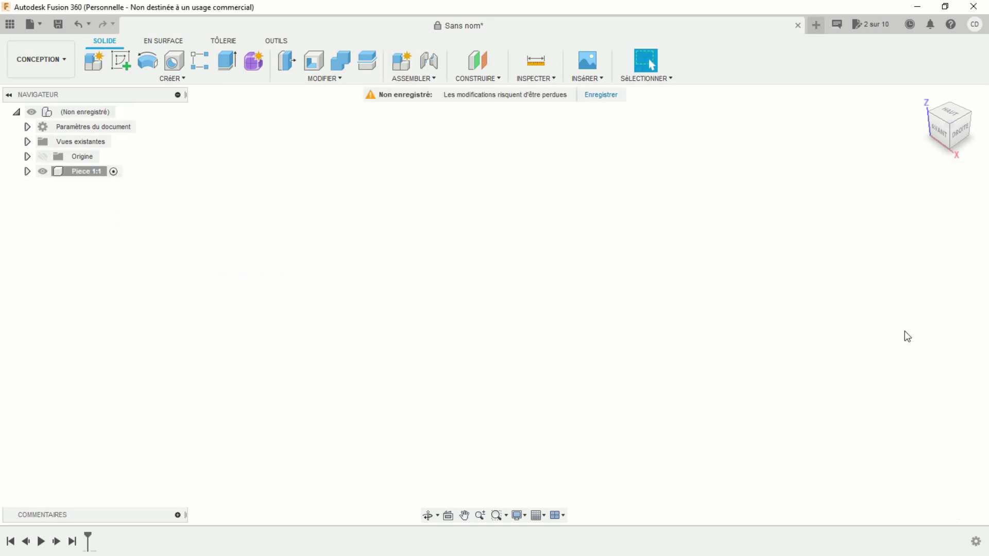
- Activate Piece 1 and start a sketch on the XY ground plane
{"action": "left_click", "coordinate": [75, 175]}
{"action": "left_click", "coordinate": [120, 60]}
{"action": "left_click", "coordinate": [556, 311]}
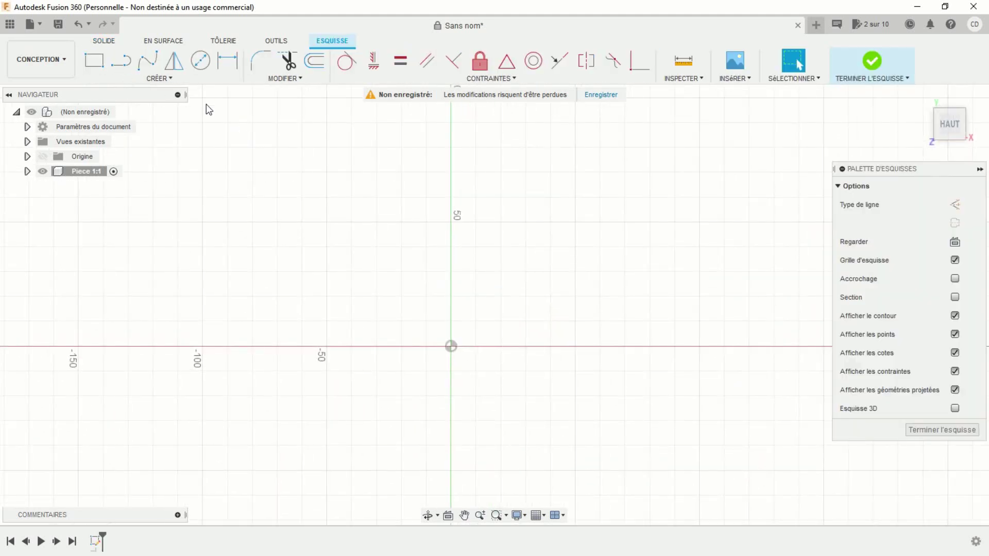
- Draw a 30 × 30 mm centre rectangle anchored on the origin
{"action": "left_click", "coordinate": [169, 79]}
{"action": "mouse_move", "coordinate": [123, 106]}
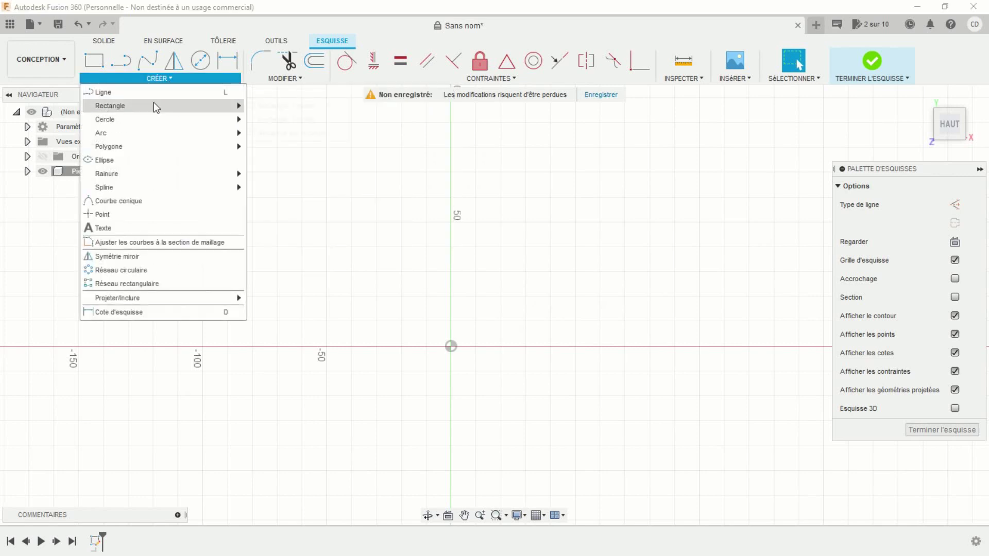
{"action": "left_click", "coordinate": [287, 133]}
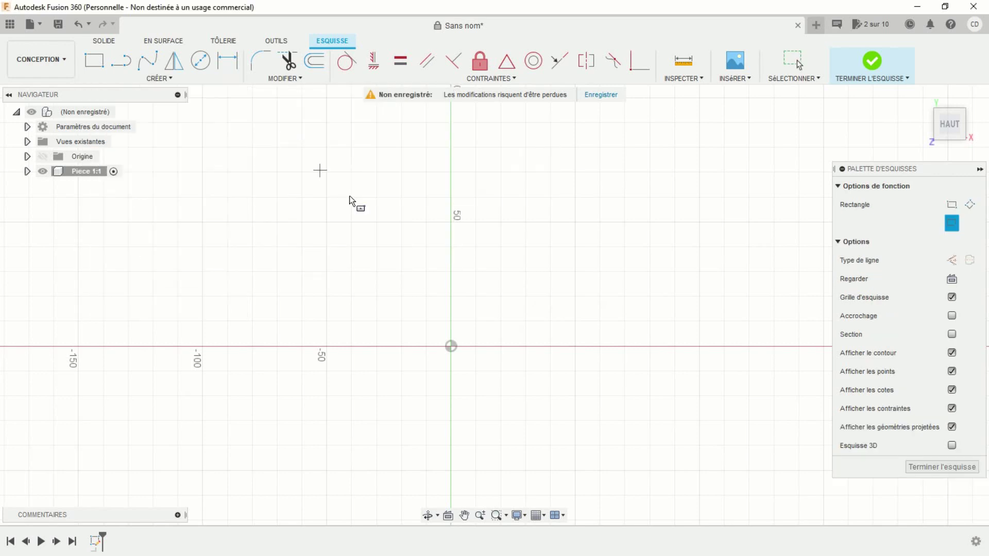
{"action": "left_click", "coordinate": [453, 348]}
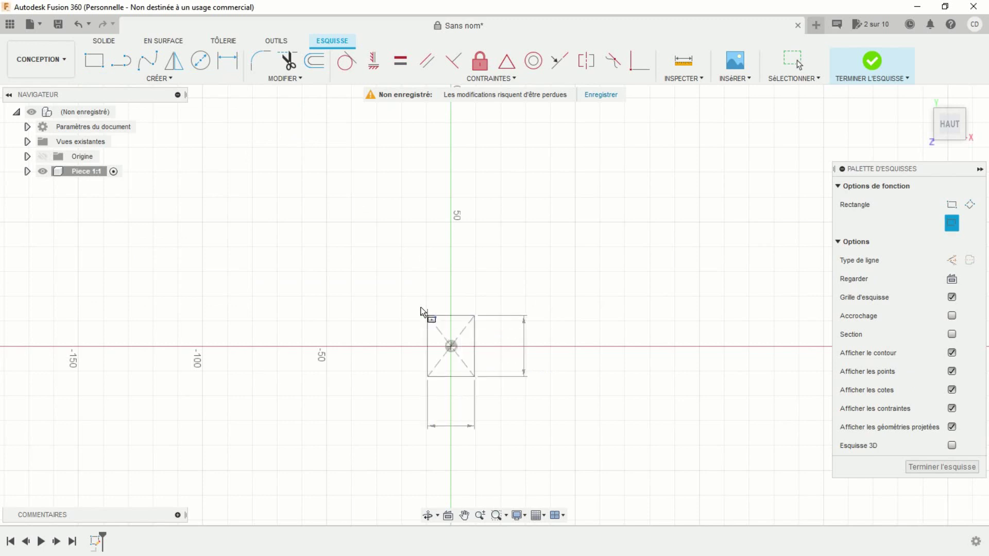
{"action": "type", "text": "30"}
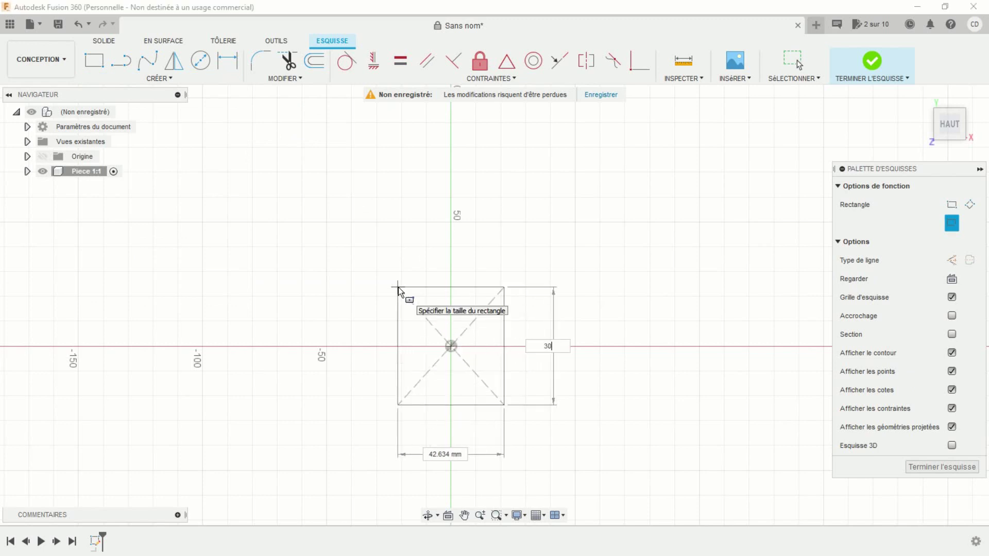
{"action": "key", "text": "Tab"}
{"action": "key", "text": "Tab"}
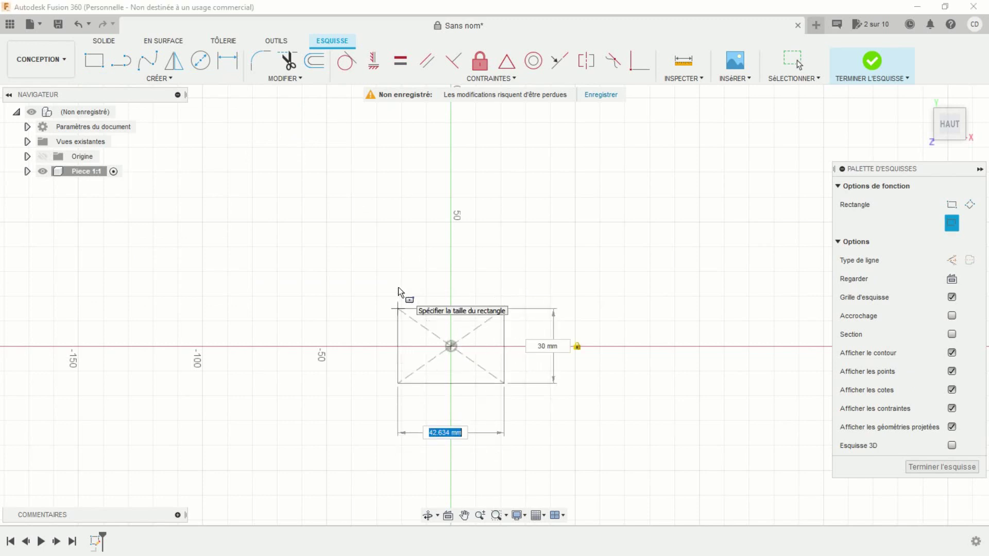
{"action": "type", "text": "30"}
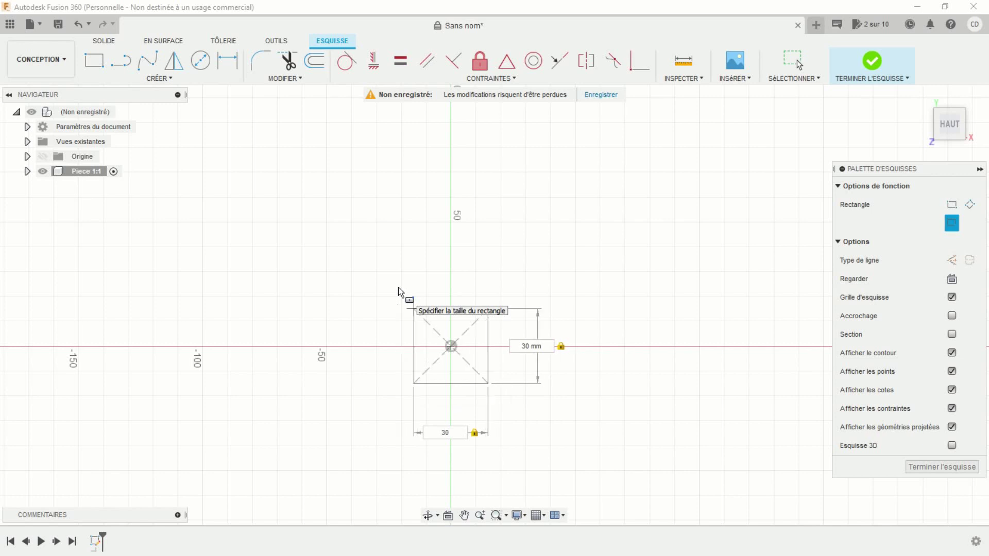
{"action": "key", "text": "Return"}
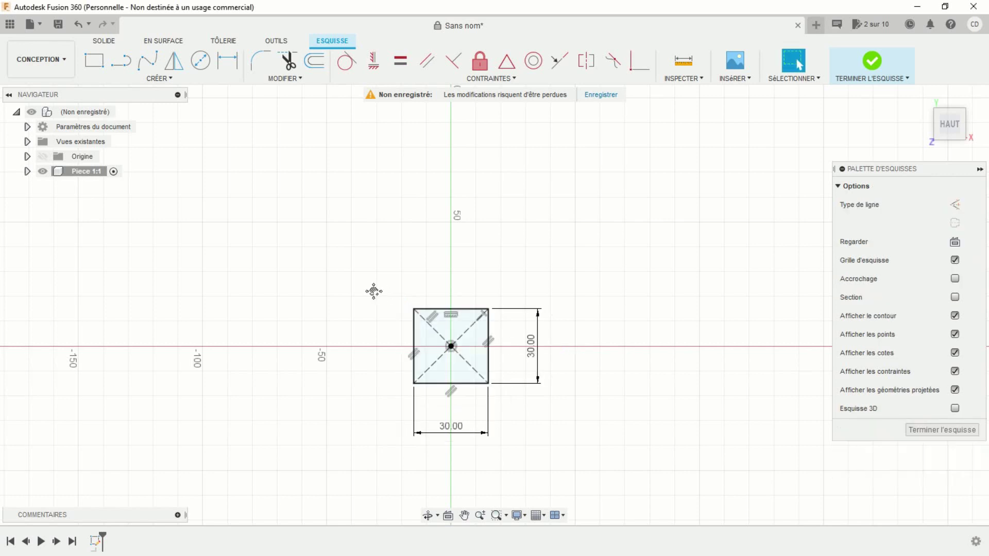
{"action": "middle_click_drag", "start_coordinate": [374, 292], "coordinate": [359, 227]}
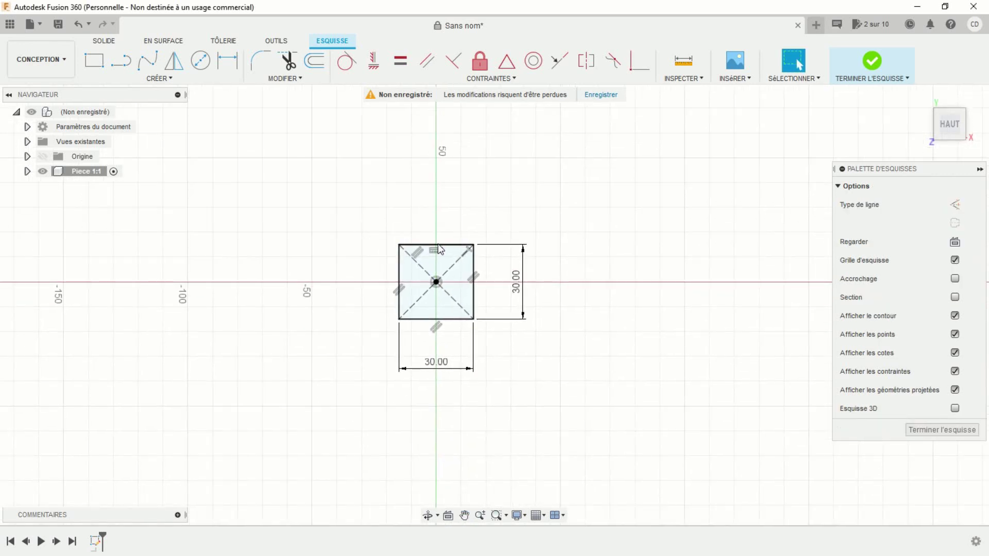
- Finish the sketch and extrude the 30 mm square 100 mm upward into a bar
{"action": "left_click", "coordinate": [870, 68]}
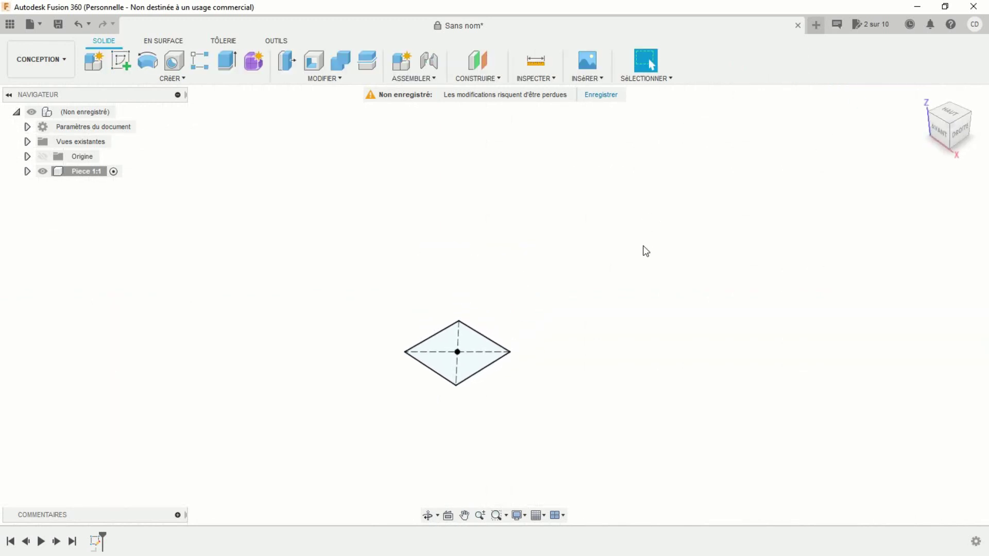
{"action": "left_click", "coordinate": [226, 60]}
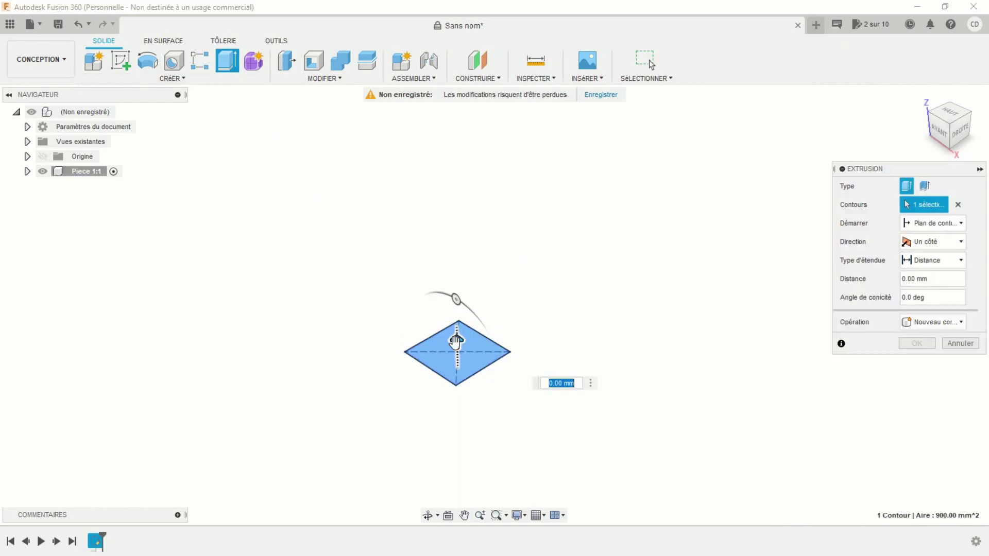
{"action": "left_click_drag", "start_coordinate": [457, 342], "coordinate": [453, 209]}
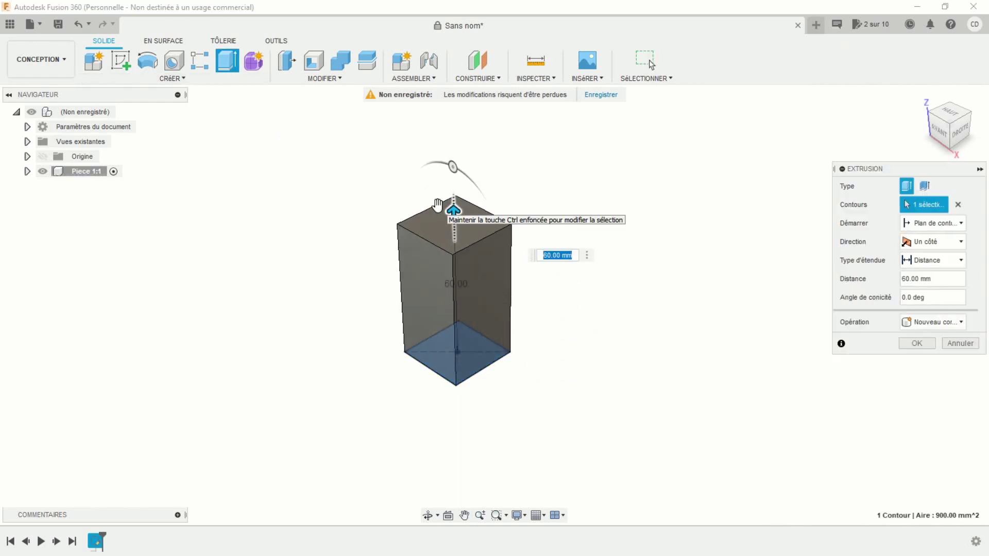
{"action": "type", "text": "100"}
{"action": "key", "text": "Return"}
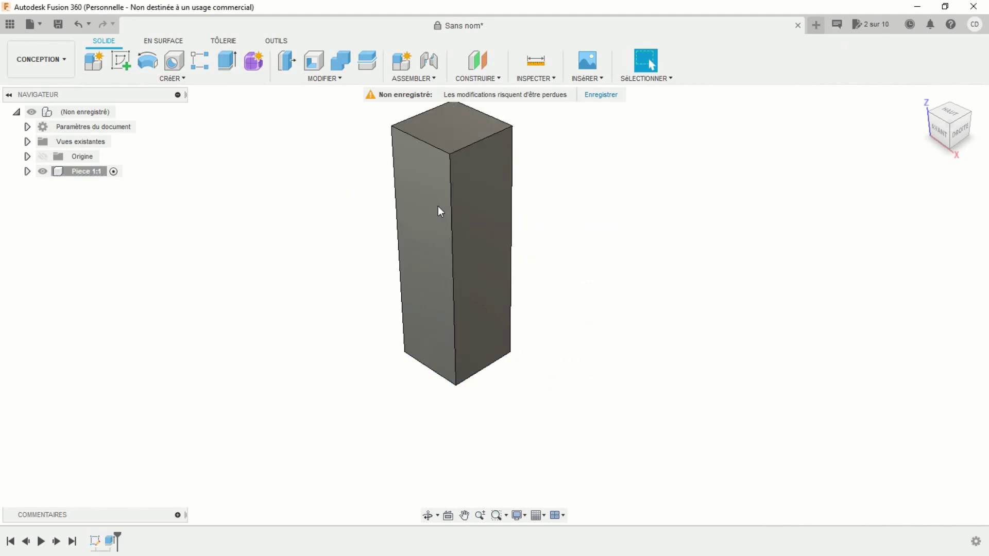
{"action": "left_click_drag", "start_coordinate": [530, 200], "coordinate": [544, 270]}
{"action": "key", "text": "Escape"}
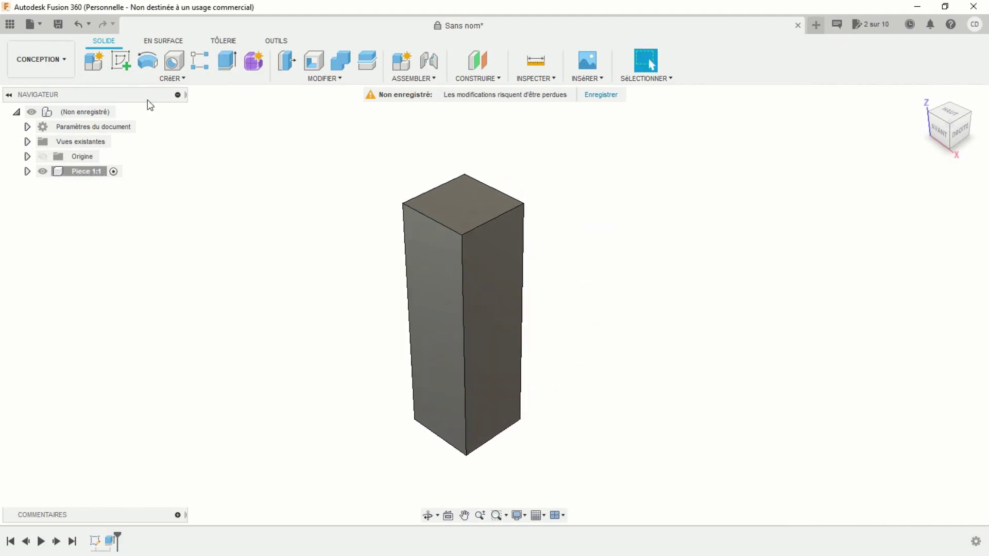
- Start a new sketch on the bar's top face
{"action": "left_click", "coordinate": [125, 57]}
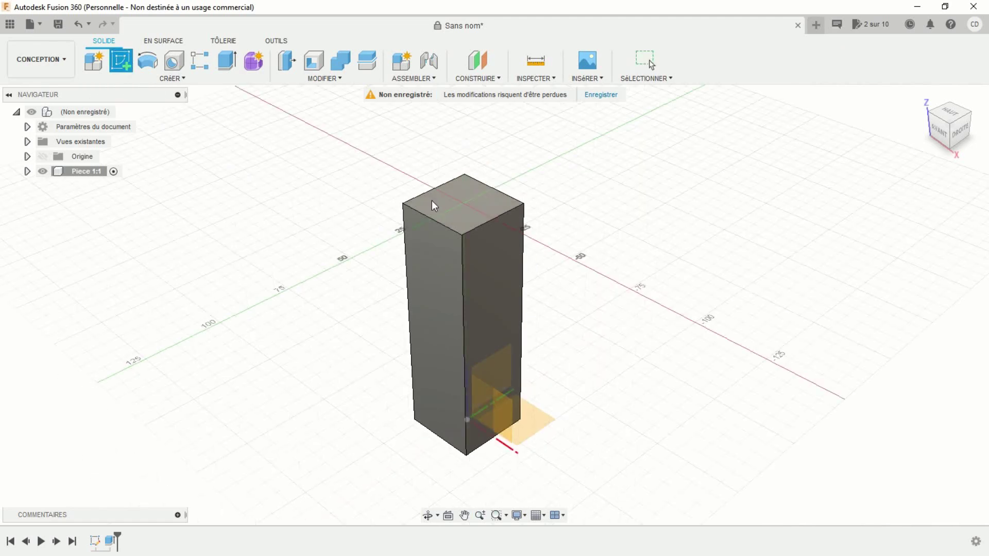
{"action": "left_click", "coordinate": [441, 210]}
{"action": "scroll", "coordinate": [536, 305], "scroll_direction": "up", "scroll_amount": 3}
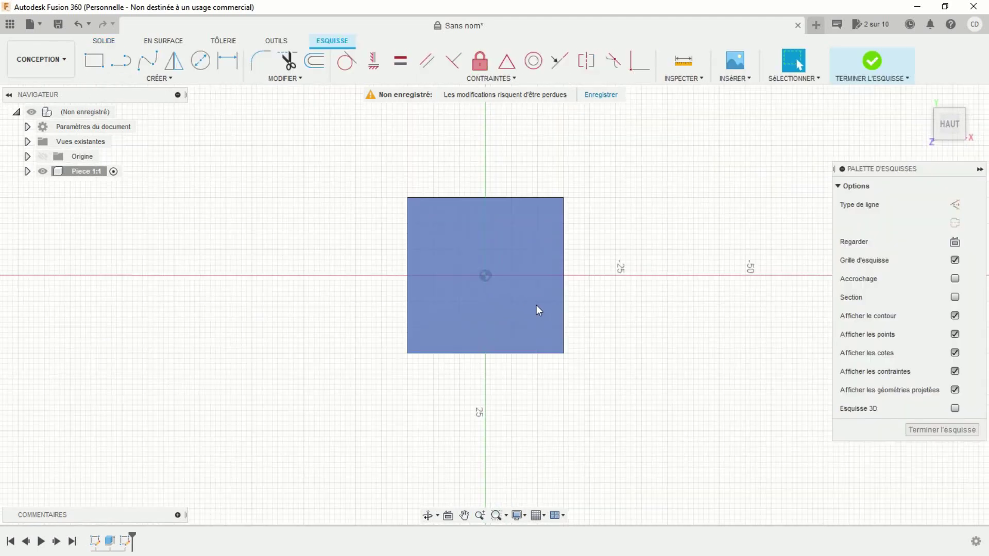
{"action": "middle_click_drag", "start_coordinate": [616, 303], "coordinate": [556, 323]}
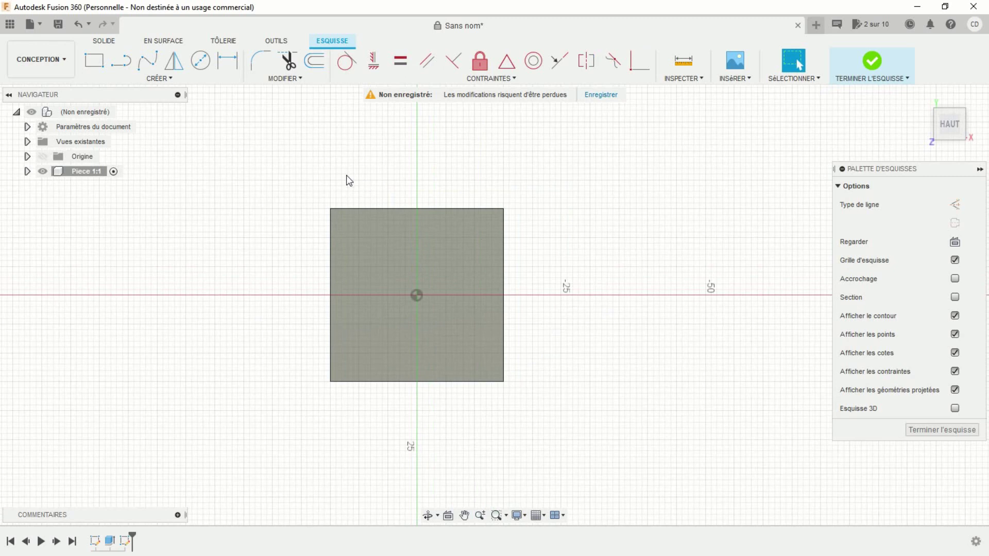
- Draw a horizontal and a vertical centre rectangle crossing at the origin
{"action": "left_click", "coordinate": [171, 80]}
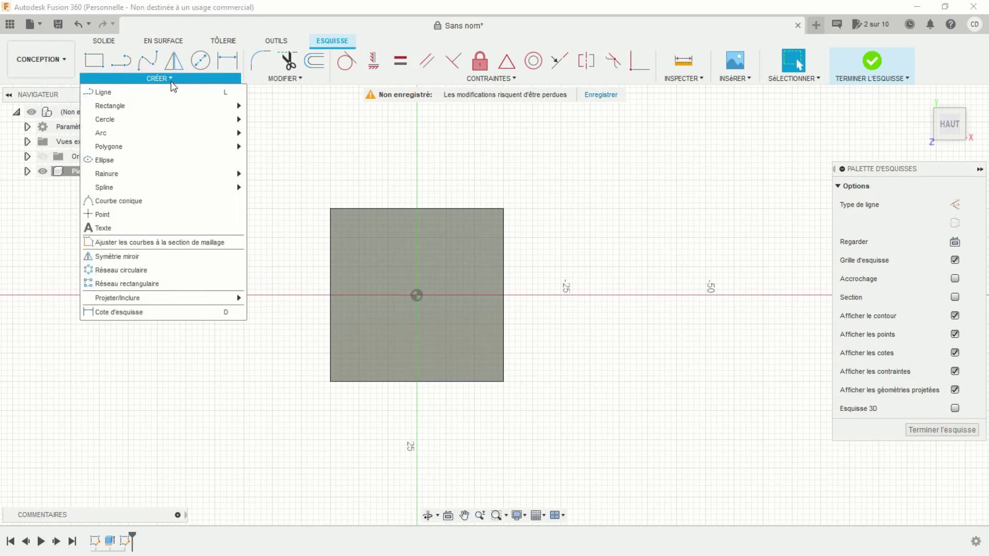
{"action": "left_click", "coordinate": [278, 119]}
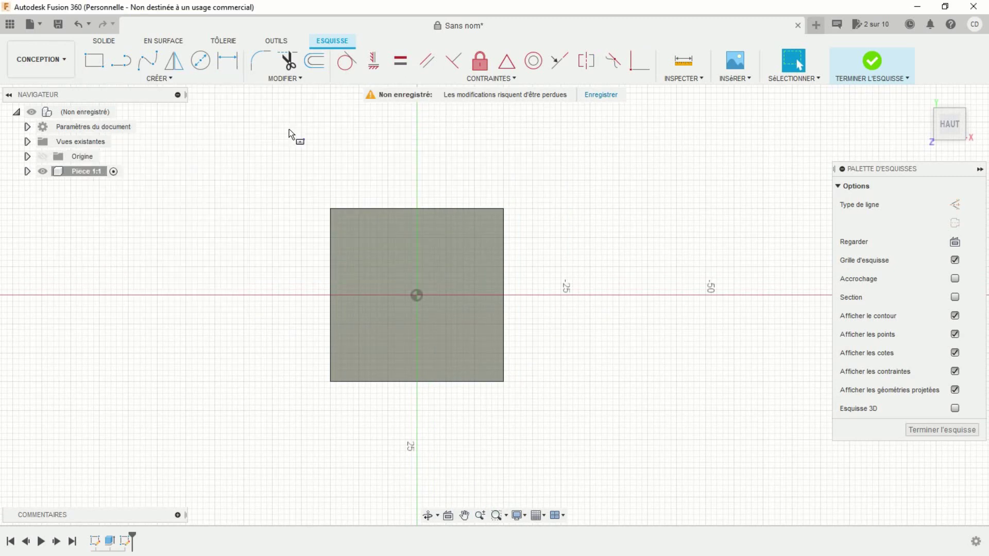
{"action": "left_click", "coordinate": [416, 295]}
{"action": "left_click", "coordinate": [299, 269]}
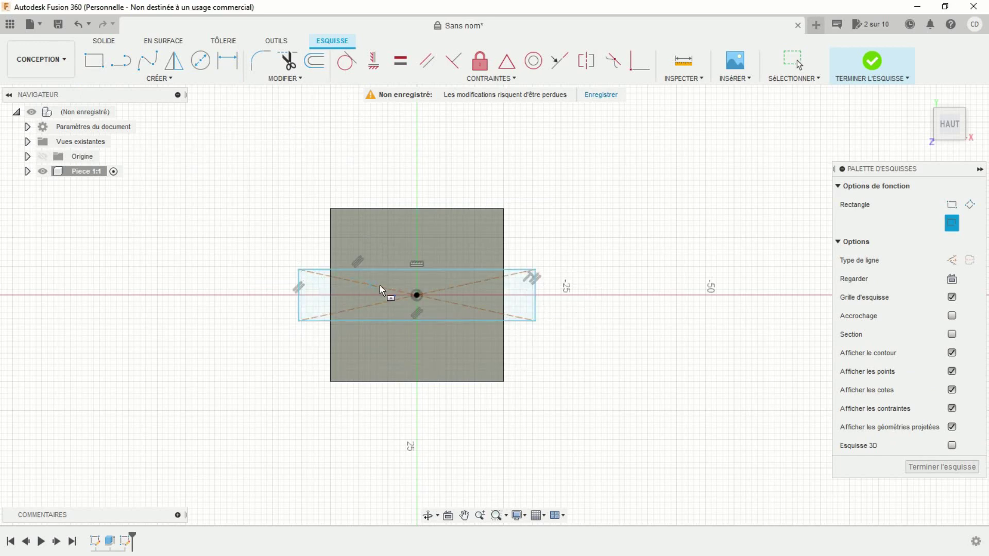
{"action": "left_click", "coordinate": [416, 295]}
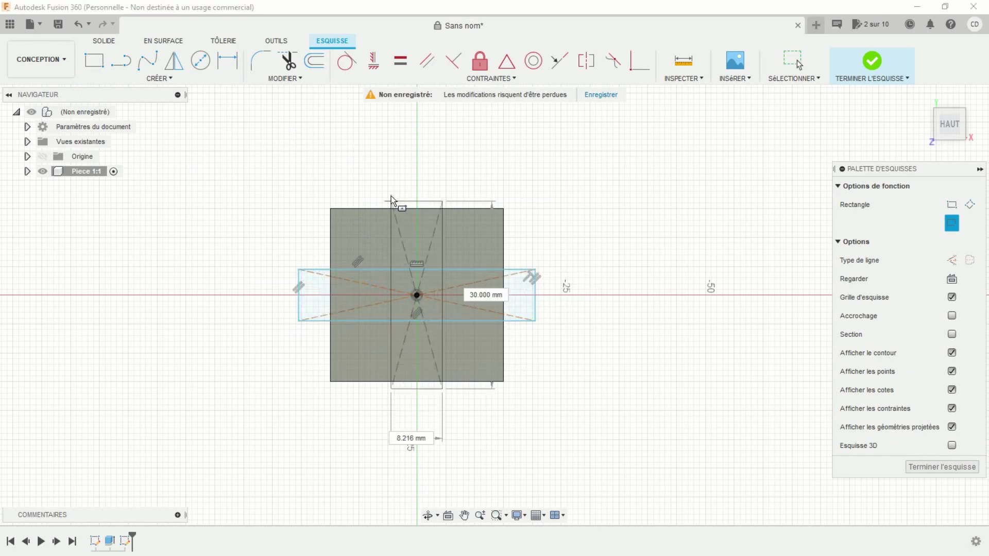
{"action": "left_click", "coordinate": [387, 184]}
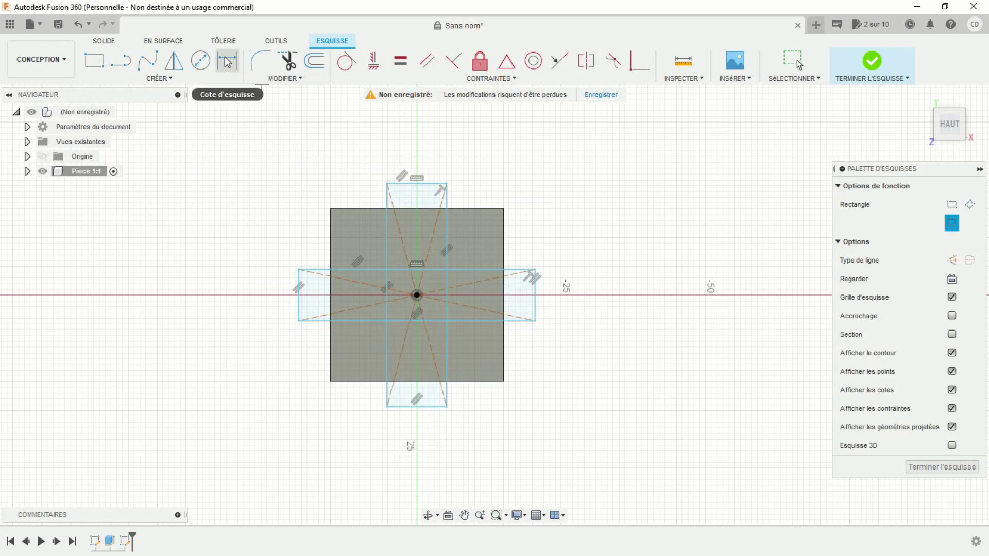
{"action": "left_click", "coordinate": [227, 60]}
- Dimension the vertical and horizontal strips to 10.20 mm wide
{"action": "left_click", "coordinate": [427, 184]}
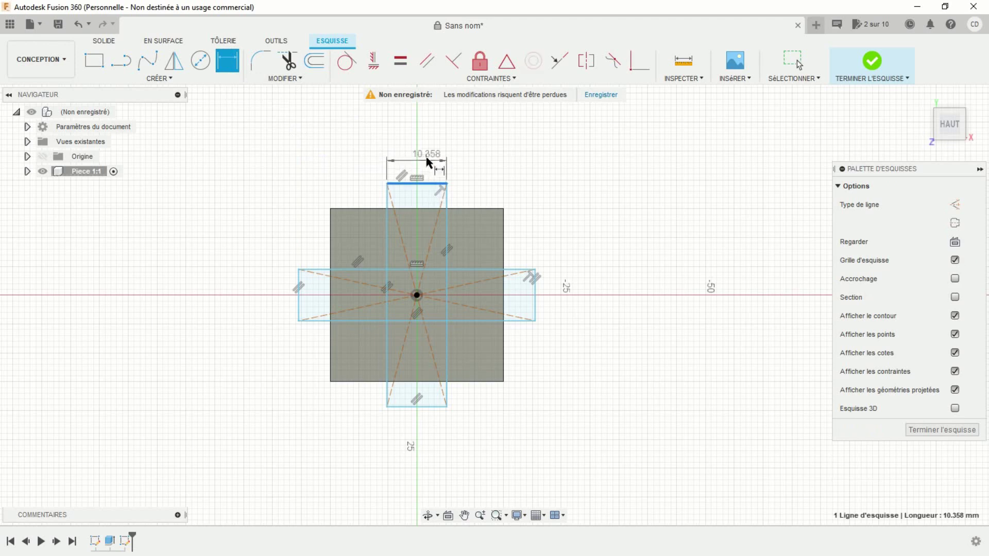
{"action": "left_click", "coordinate": [427, 151]}
{"action": "type", "text": "10.2"}
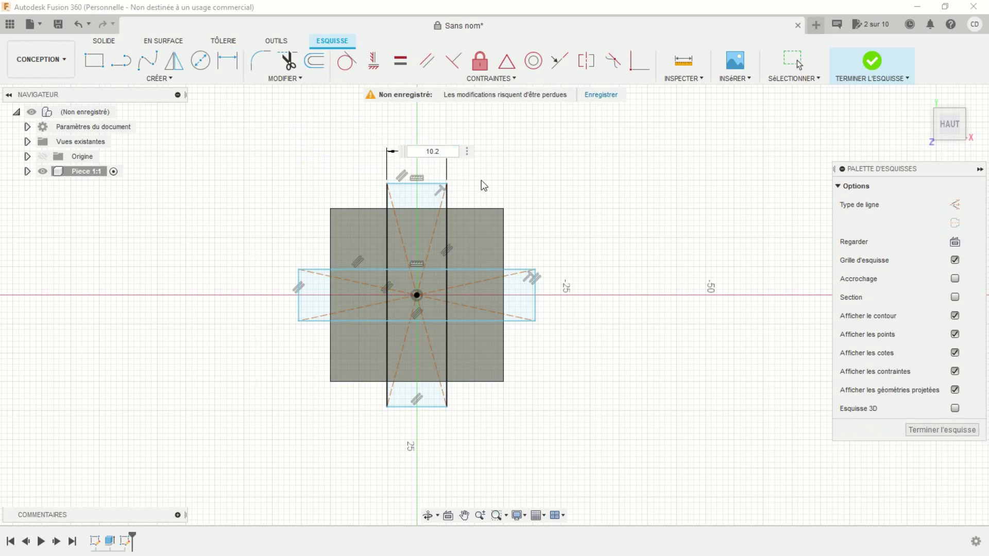
{"action": "key", "text": "ctrl+a"}
{"action": "key", "text": "Return"}
{"action": "key", "text": "d"}
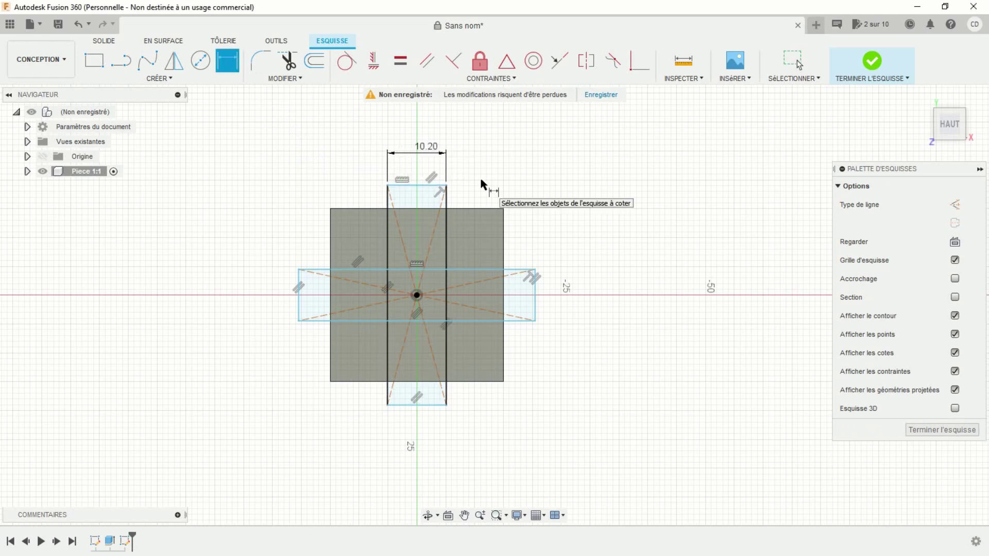
{"action": "left_click", "coordinate": [537, 309]}
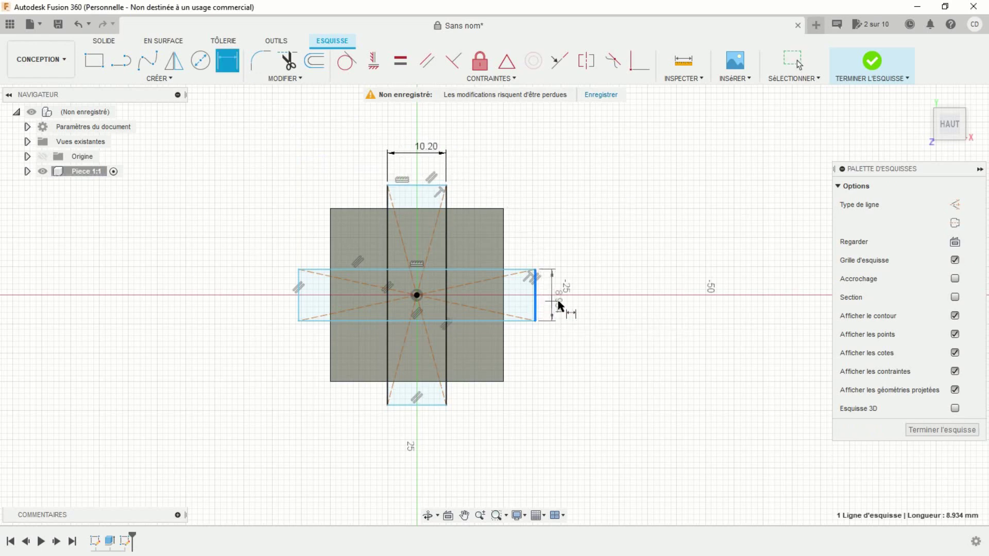
{"action": "left_click", "coordinate": [602, 304]}
{"action": "type", "text": "10.2"}
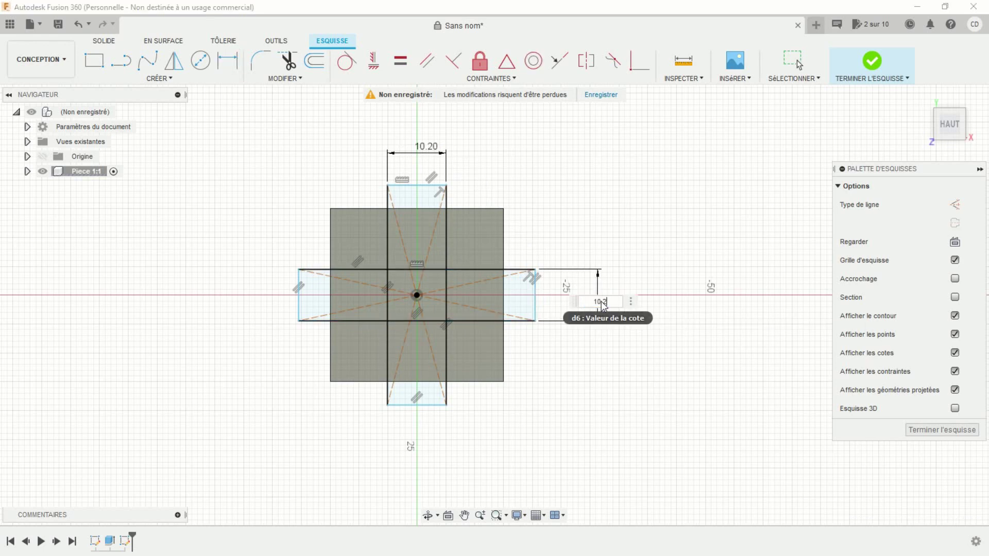
{"action": "key", "text": "Return"}
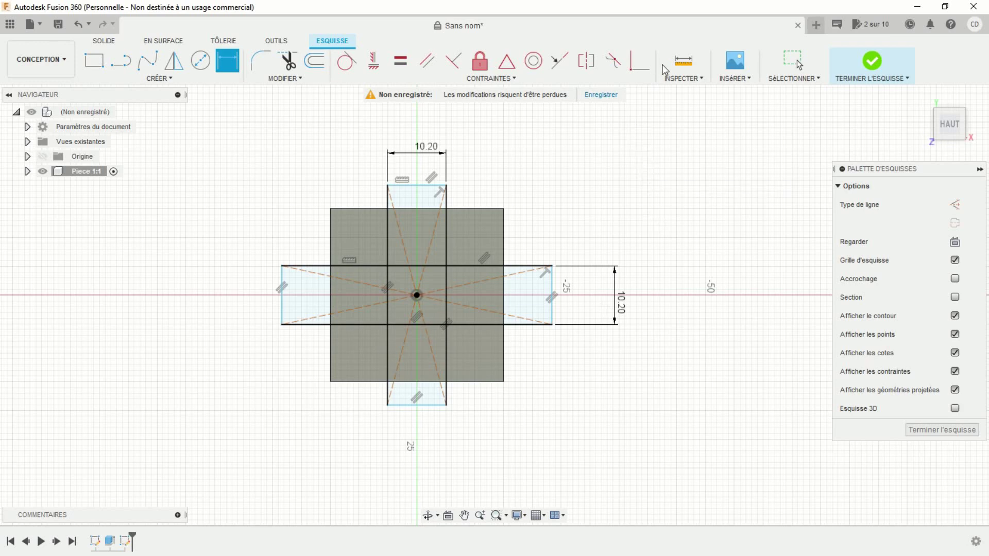
- Make the strips' ends collinear with the square's edges and finish the sketch
{"action": "left_click", "coordinate": [640, 60]}
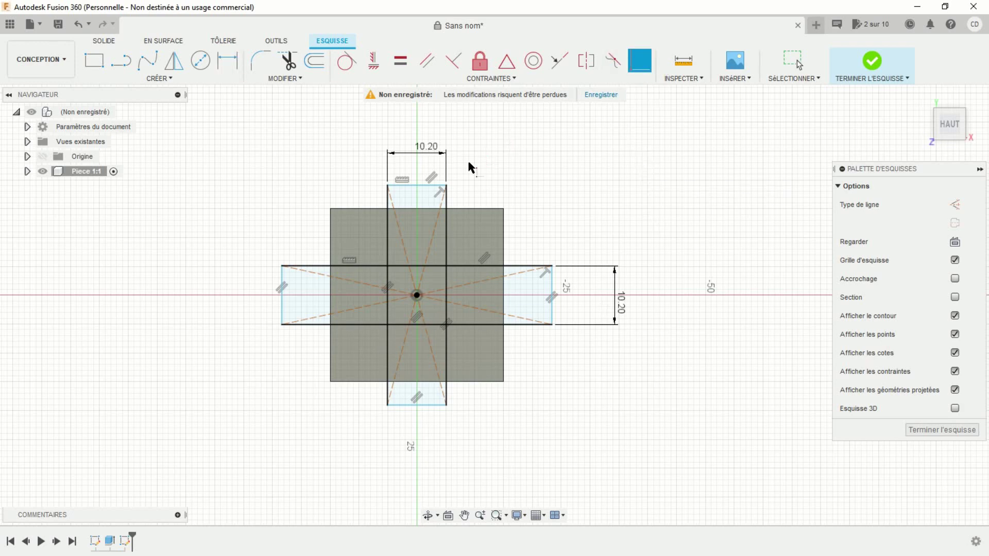
{"action": "left_click", "coordinate": [432, 185]}
{"action": "left_click", "coordinate": [502, 210]}
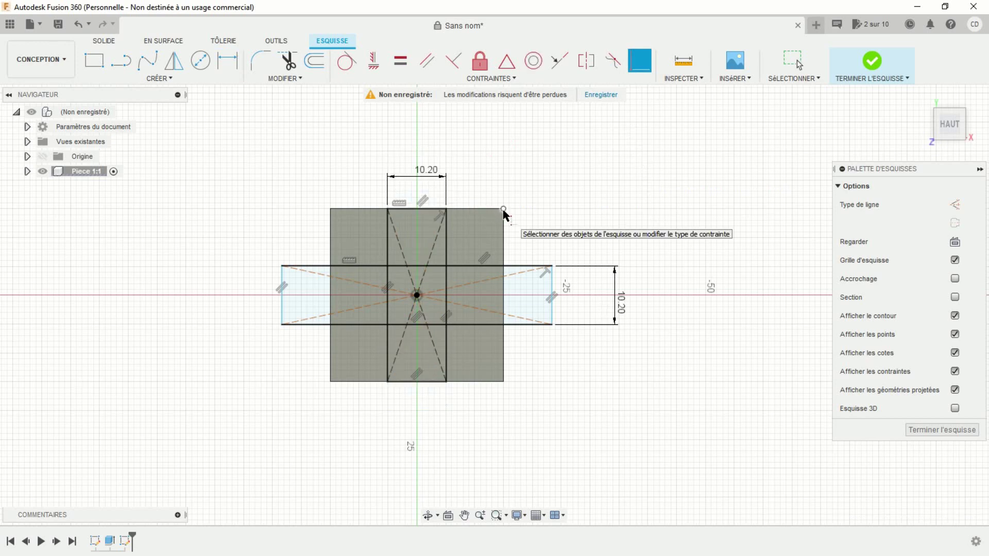
{"action": "left_click", "coordinate": [553, 289]}
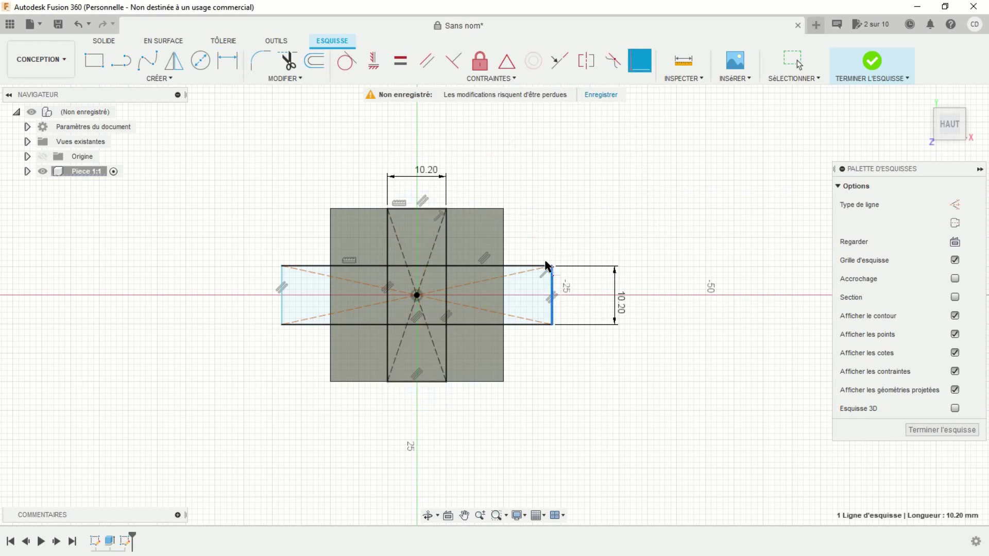
{"action": "left_click", "coordinate": [503, 211]}
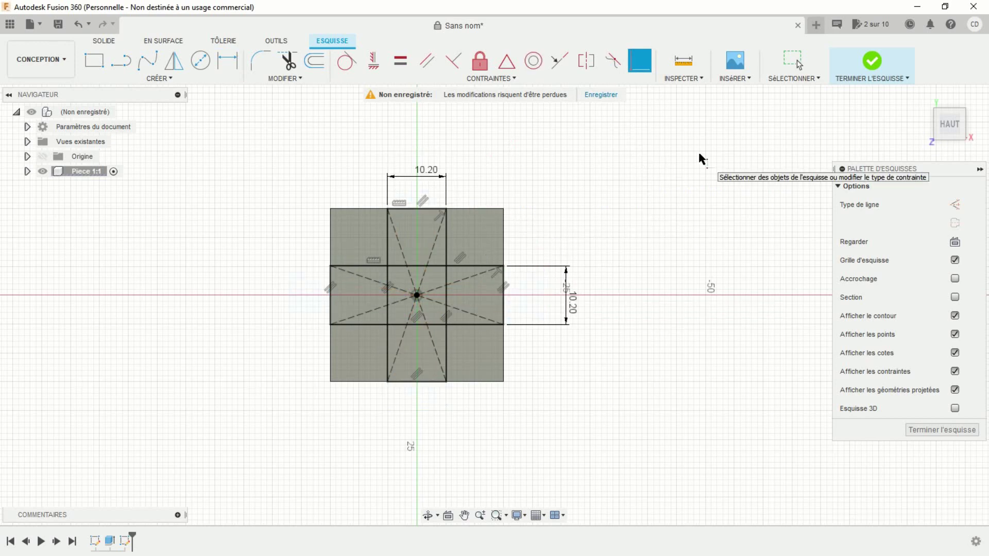
{"action": "left_click", "coordinate": [876, 60]}
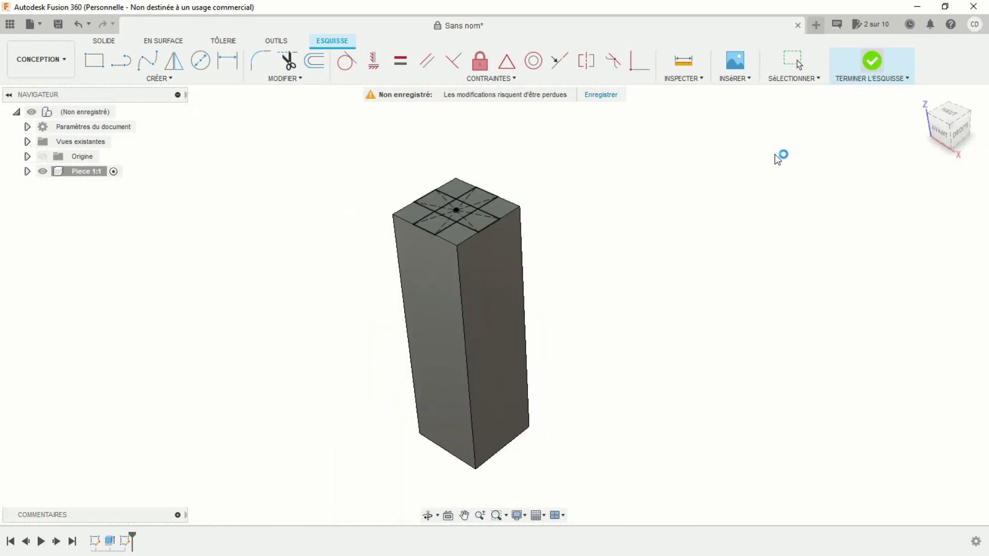
- Select the five cross-shaped regions on the bar's top for extrusion
{"action": "scroll", "coordinate": [641, 210], "scroll_direction": "up", "scroll_amount": 1}
{"action": "middle_click_drag", "start_coordinate": [651, 219], "coordinate": [722, 264]}
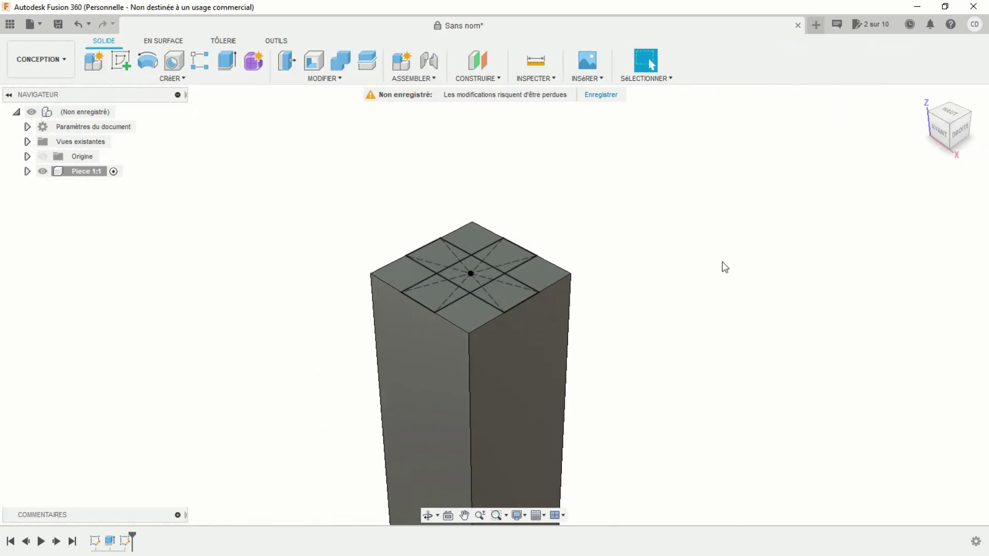
{"action": "scroll", "coordinate": [660, 263], "scroll_direction": "up", "scroll_amount": 3}
{"action": "key", "text": "Escape"}
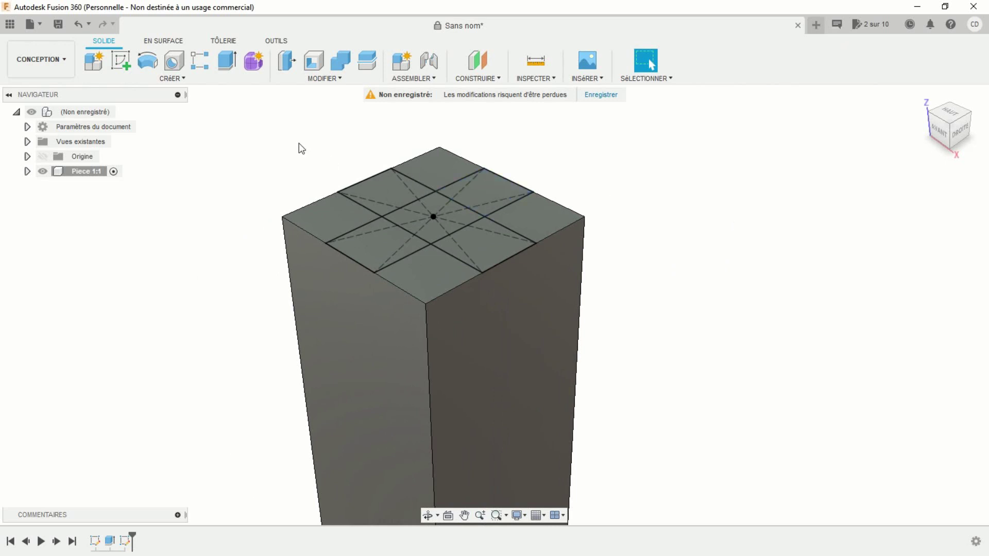
{"action": "left_click", "coordinate": [229, 64]}
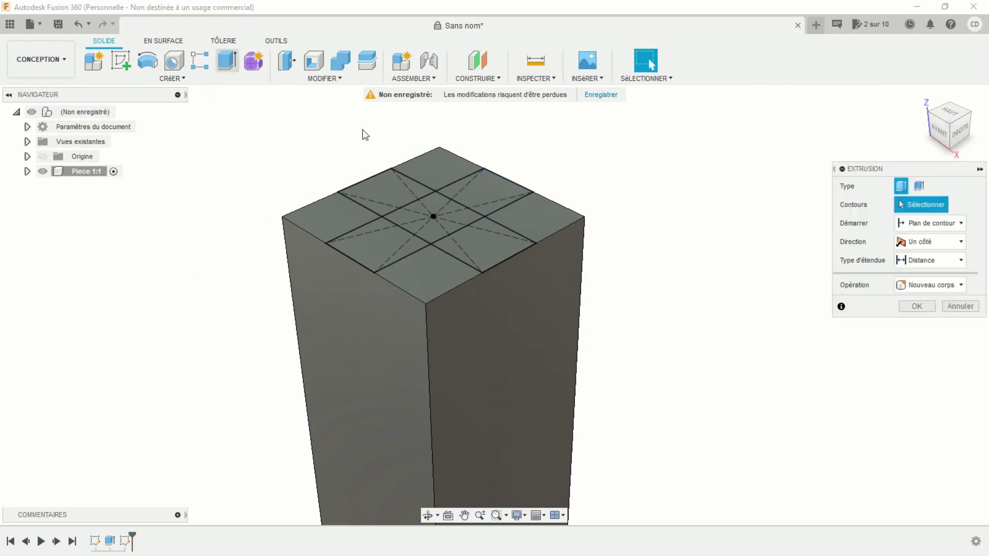
{"action": "left_click", "coordinate": [386, 199]}
{"action": "left_click", "coordinate": [485, 195]}
{"action": "left_click", "coordinate": [464, 252]}
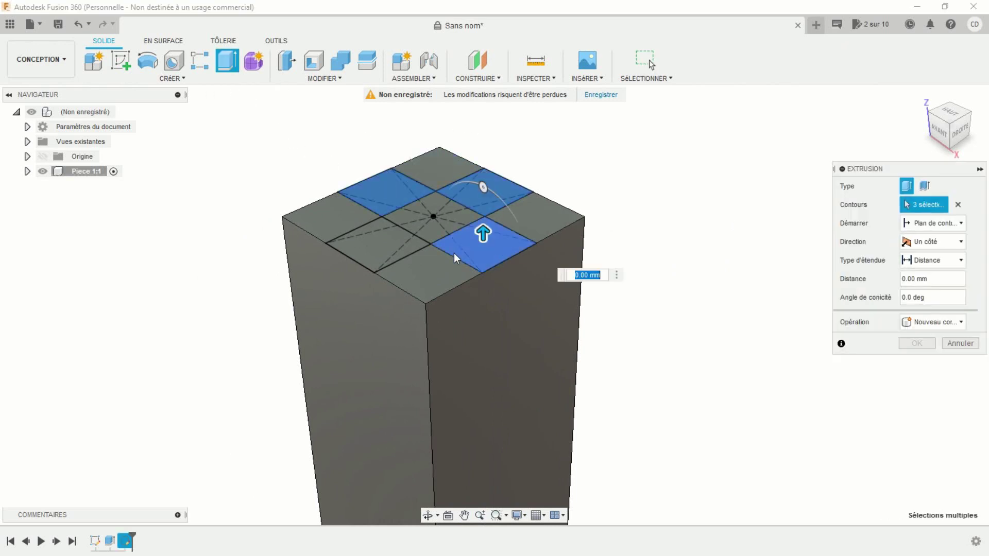
{"action": "left_click", "coordinate": [380, 254]}
{"action": "left_click", "coordinate": [432, 237]}
- Cut the cross -30 mm down into the bar, leaving four corner prongs
{"action": "left_click_drag", "start_coordinate": [433, 206], "coordinate": [430, 330]}
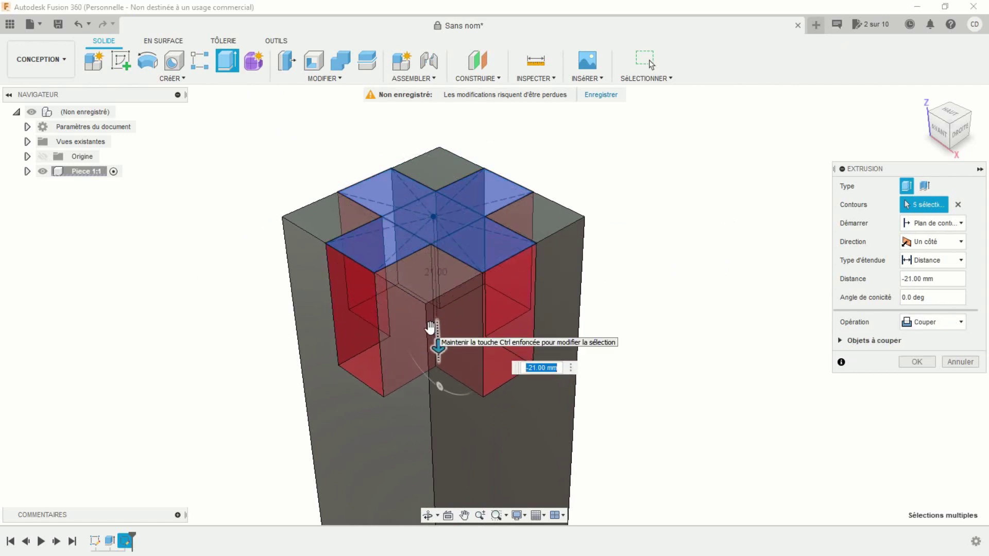
{"action": "type", "text": "-30"}
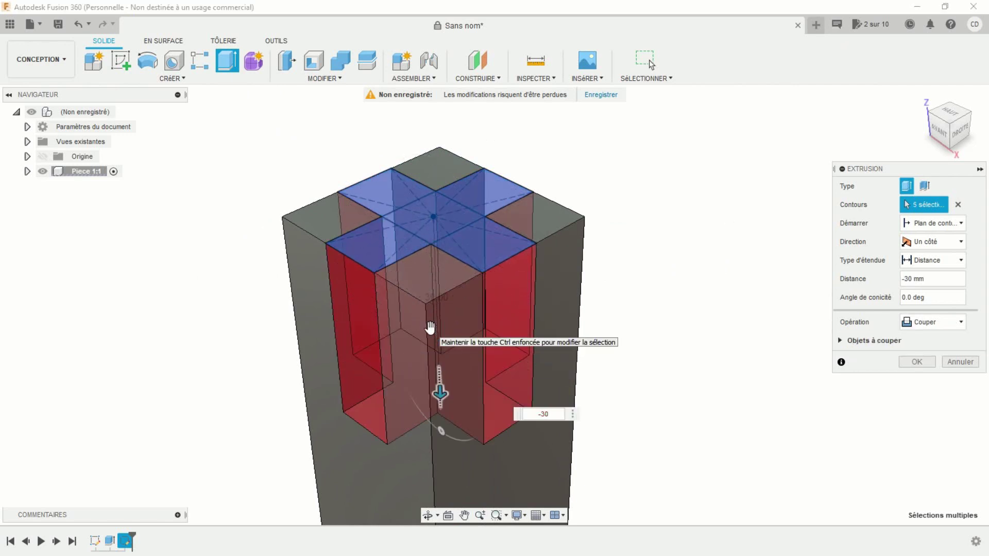
{"action": "key", "text": "Return"}
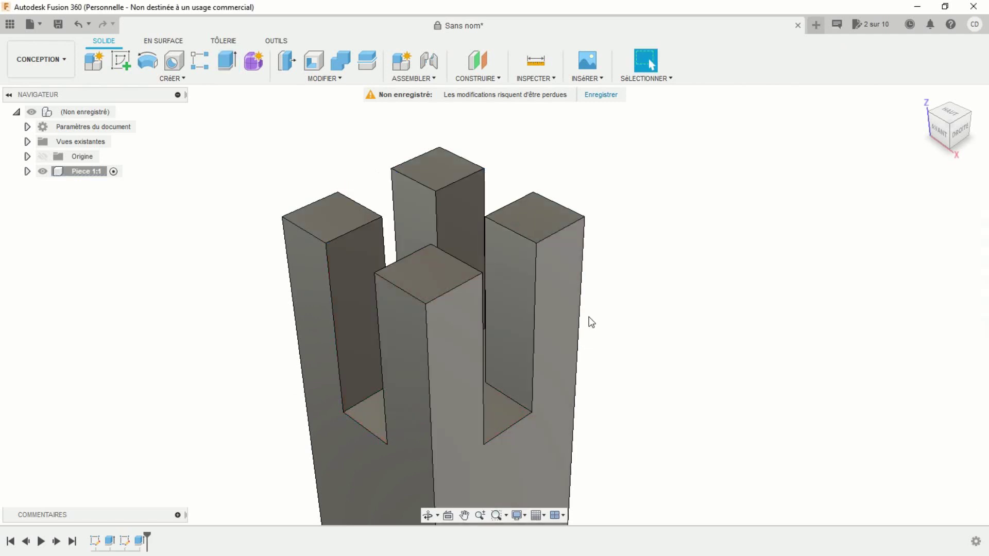
{"action": "scroll", "coordinate": [641, 308], "scroll_direction": "down", "scroll_amount": 5}
{"action": "mouse_move", "coordinate": [644, 307]}
{"action": "middle_mouse_down"}
{"action": "mouse_move", "coordinate": [622, 313]}
{"action": "mouse_move", "coordinate": [603, 292]}
{"action": "middle_mouse_up"}
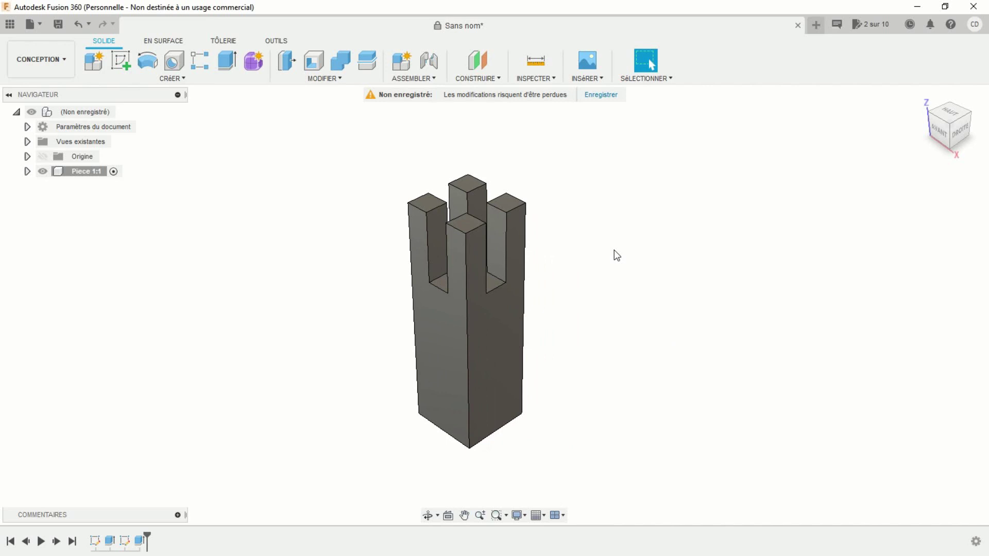
- Add a component named Piece 2, activate it and begin a new sketch
{"action": "right_click", "coordinate": [88, 115]}
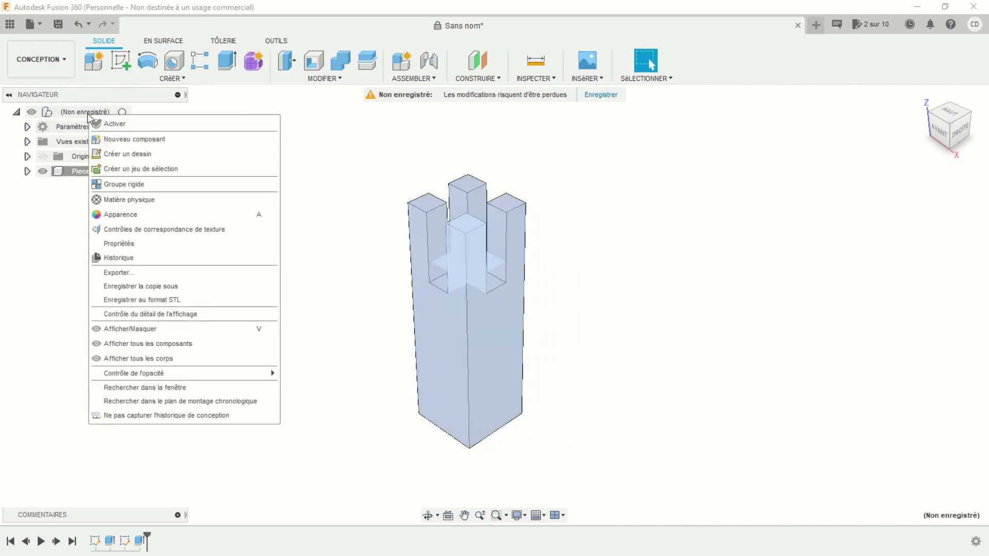
{"action": "left_click", "coordinate": [122, 142]}
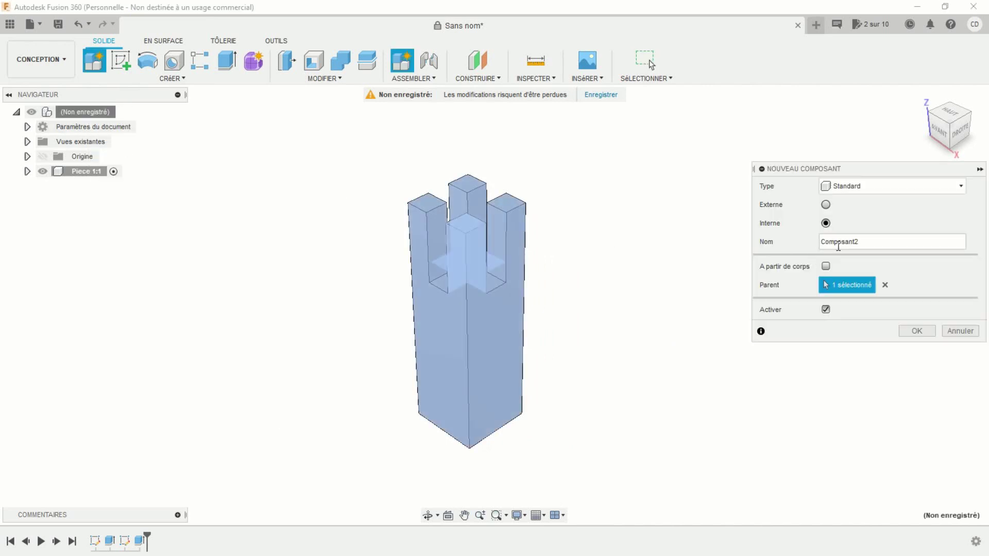
{"action": "left_click_drag", "start_coordinate": [861, 241], "coordinate": [814, 242]}
{"action": "type", "text": "Piece 2"}
{"action": "key", "text": "Return"}
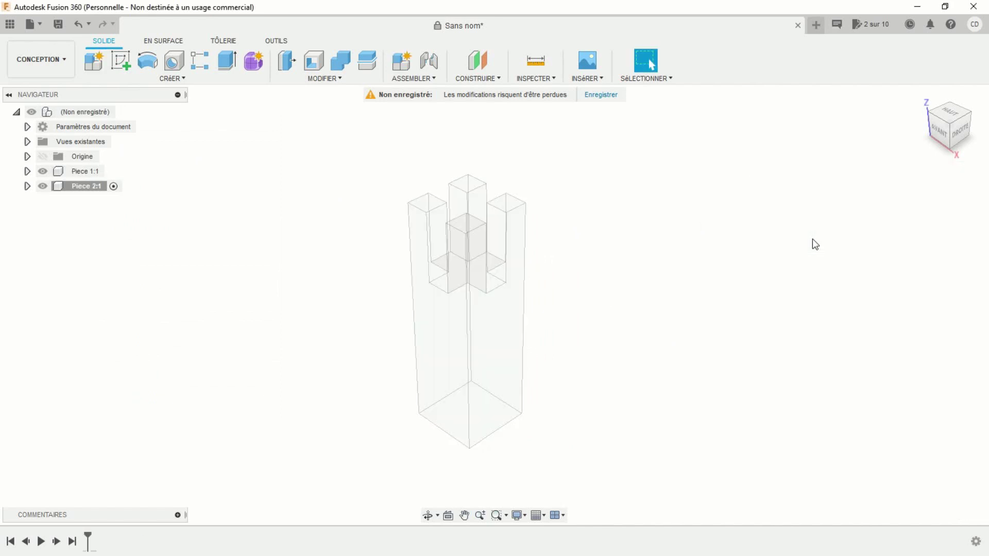
{"action": "left_click", "coordinate": [77, 186]}
{"action": "left_click", "coordinate": [120, 60]}
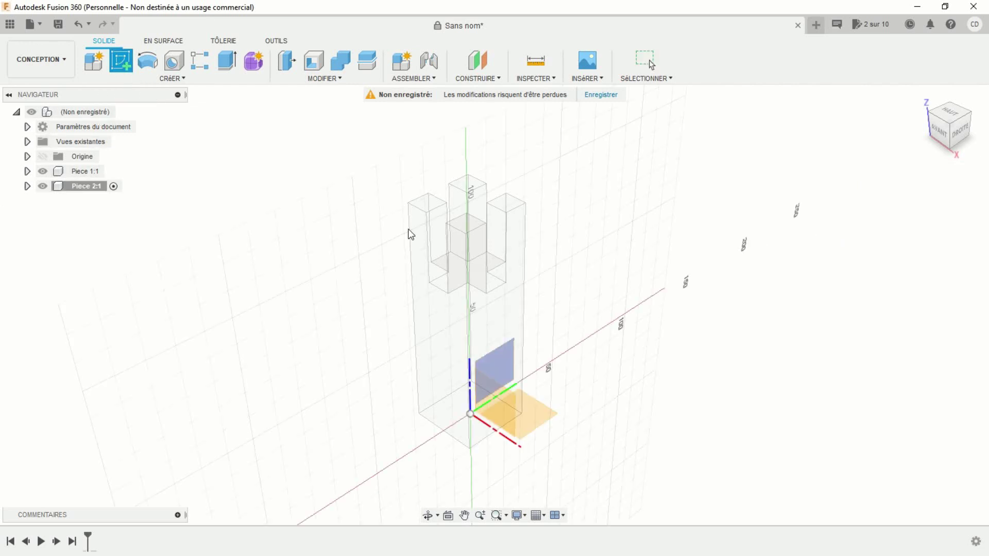
- Sketch a rectangle on the side plane enclosing the bar's notched end
{"action": "left_click", "coordinate": [522, 279]}
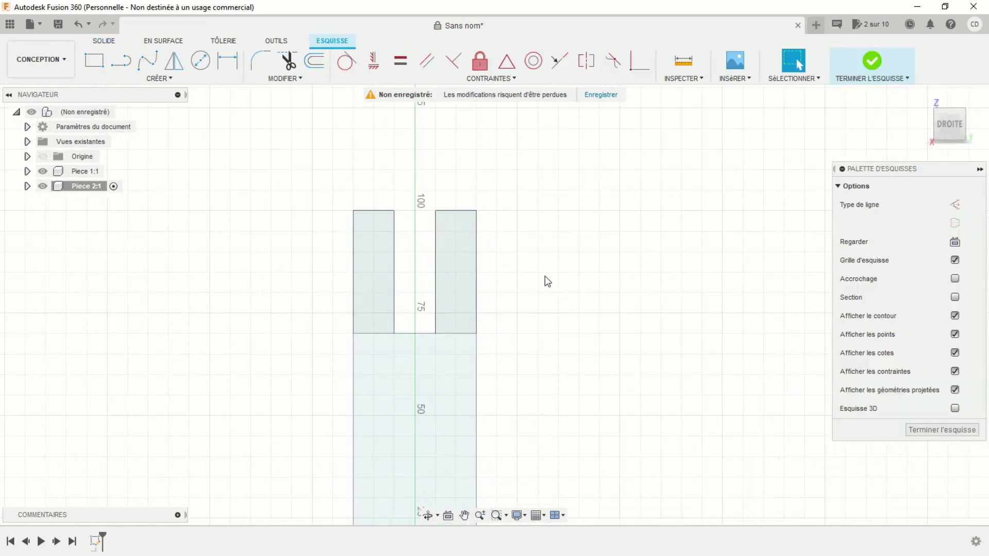
{"action": "mouse_move", "coordinate": [546, 280]}
{"action": "middle_mouse_down"}
{"action": "mouse_move", "coordinate": [569, 261]}
{"action": "mouse_move", "coordinate": [580, 271]}
{"action": "middle_mouse_up"}
{"action": "scroll", "coordinate": [569, 262], "scroll_direction": "up", "scroll_amount": 1}
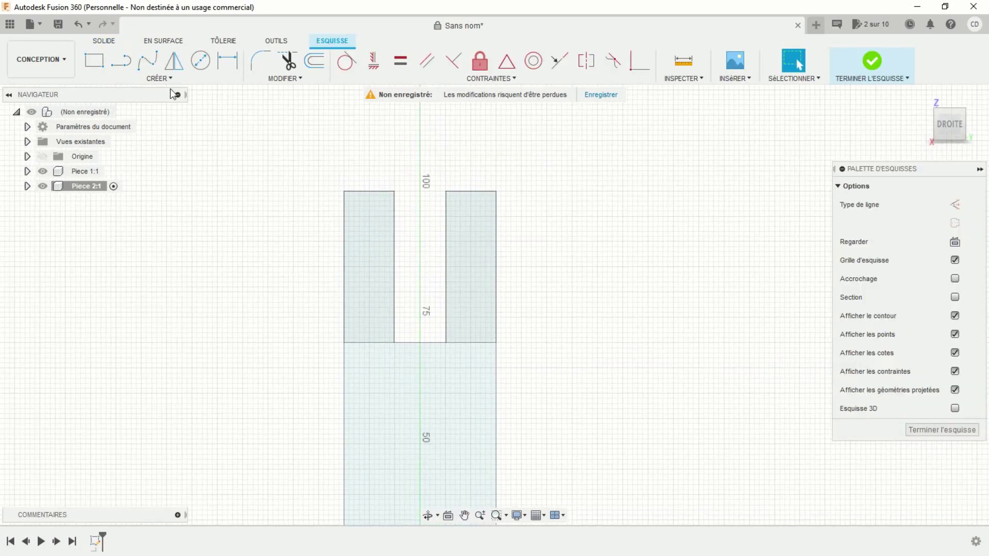
{"action": "left_click", "coordinate": [94, 61]}
{"action": "left_click", "coordinate": [302, 158]}
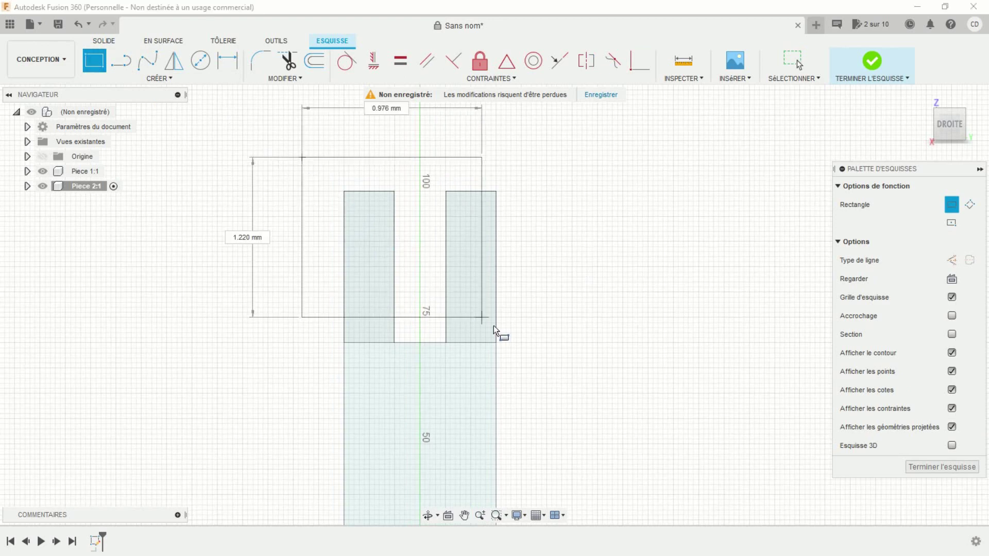
{"action": "left_click", "coordinate": [540, 375]}
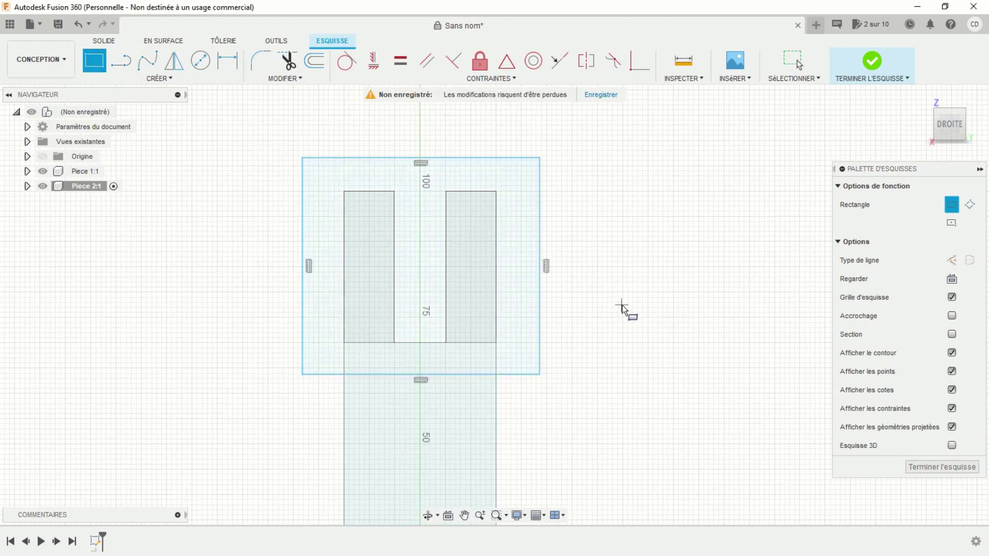
- Make all four rectangle edges coincident with the notch corner points and finish the sketch
{"action": "left_click", "coordinate": [643, 66]}
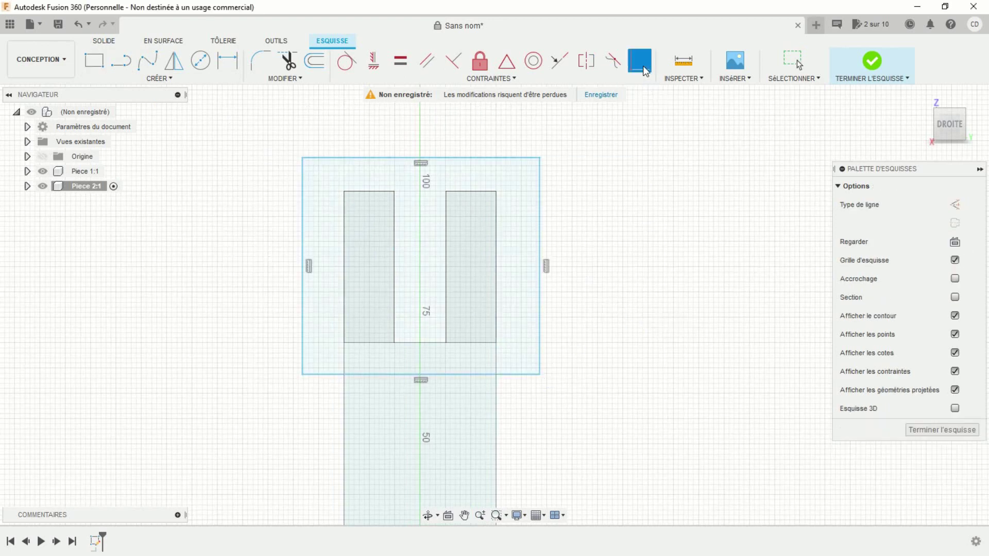
{"action": "left_click", "coordinate": [484, 158]}
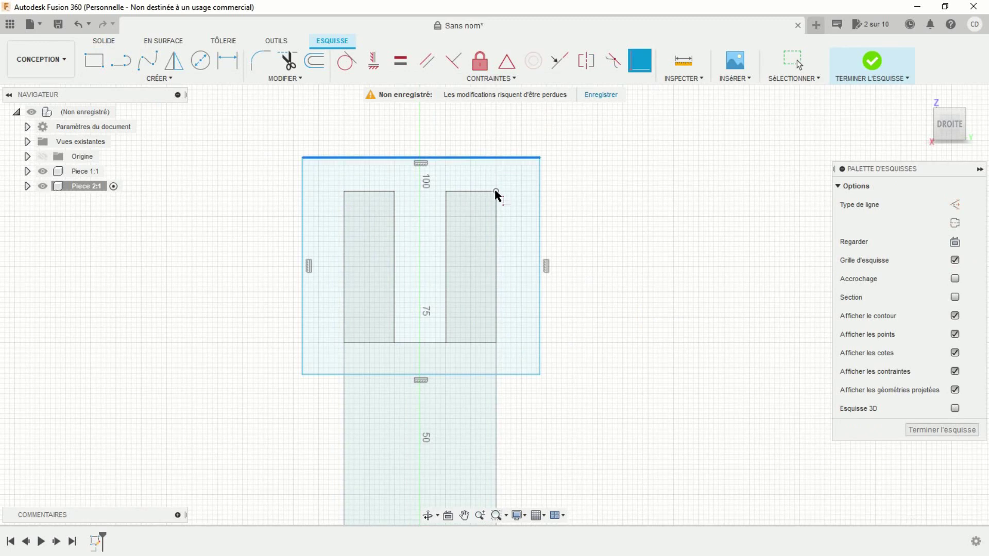
{"action": "left_click", "coordinate": [495, 193]}
{"action": "left_click", "coordinate": [539, 230]}
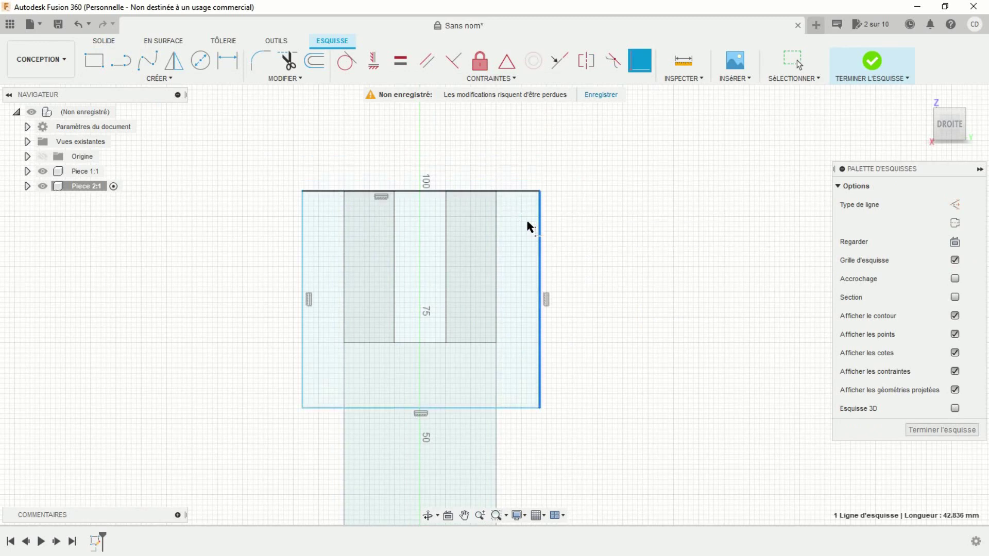
{"action": "left_click", "coordinate": [496, 192]}
{"action": "left_click", "coordinate": [258, 220]}
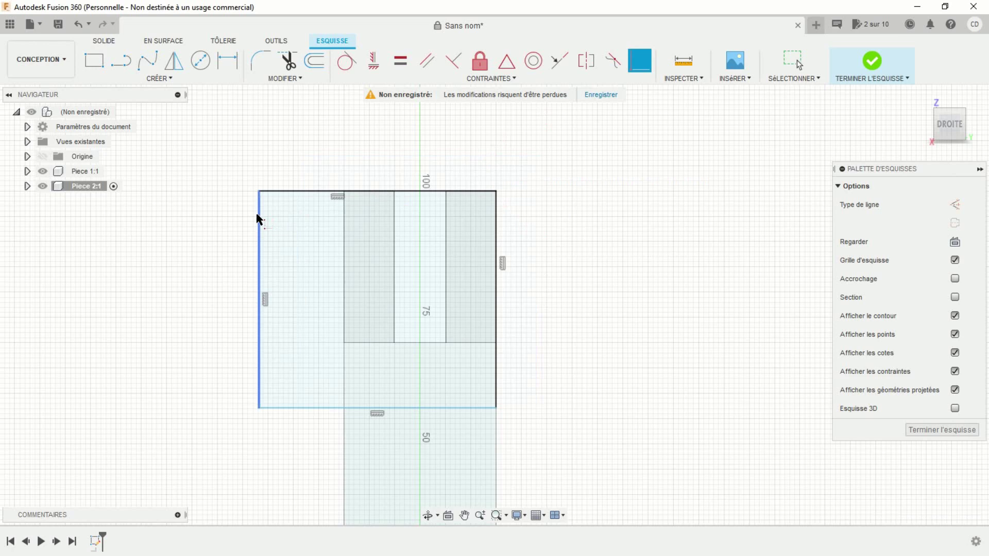
{"action": "left_click", "coordinate": [344, 192]}
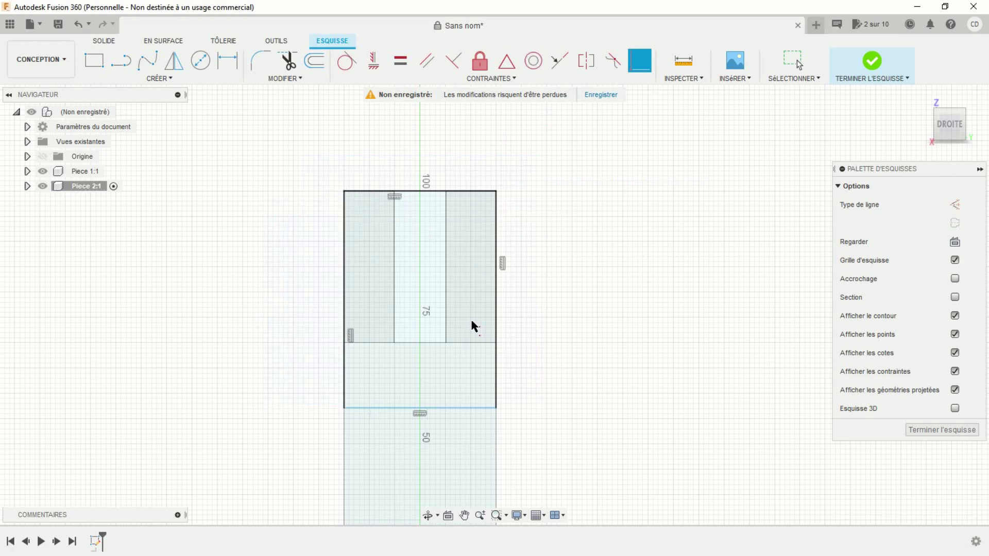
{"action": "left_click", "coordinate": [455, 403]}
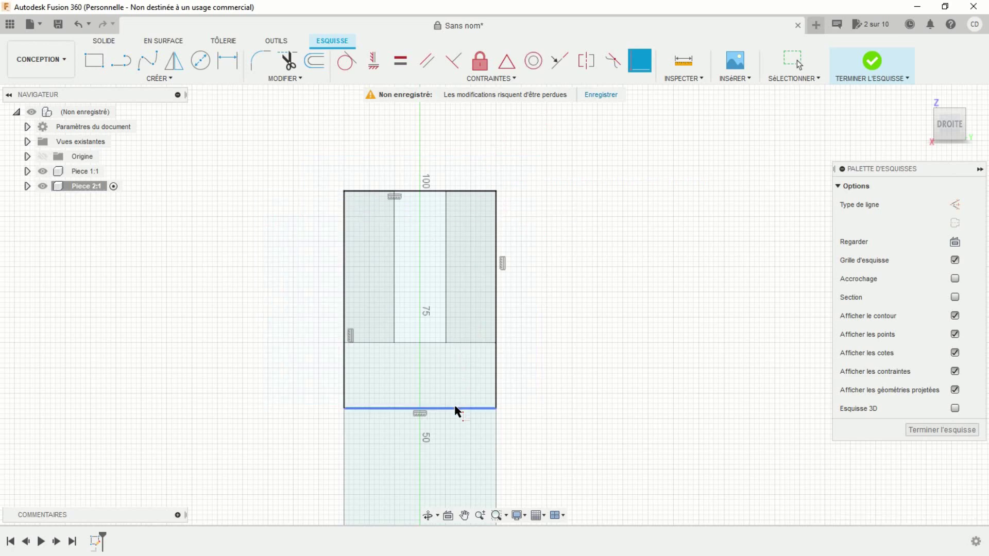
{"action": "left_click", "coordinate": [393, 343]}
{"action": "scroll", "coordinate": [582, 268], "scroll_direction": "down", "scroll_amount": 2}
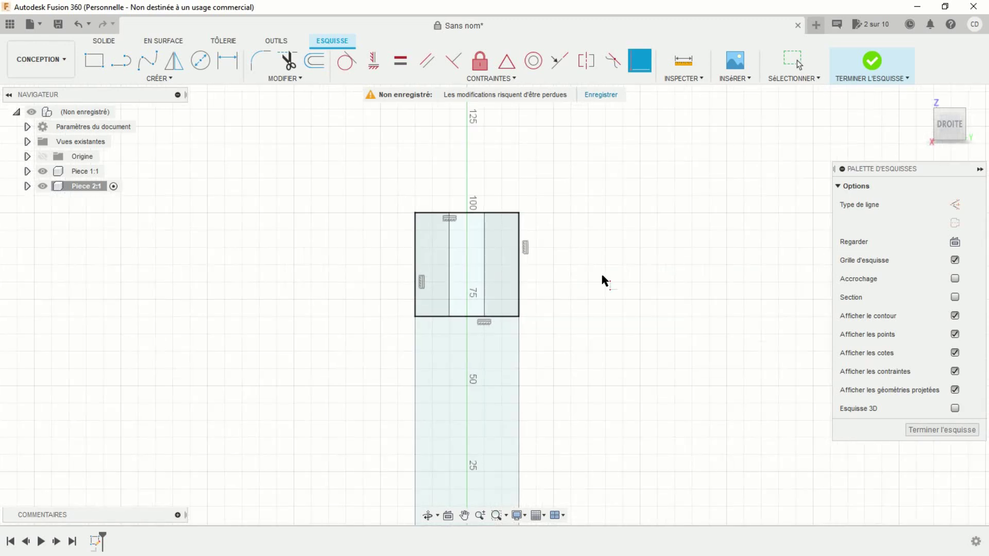
{"action": "middle_click_drag", "start_coordinate": [601, 271], "coordinate": [574, 237]}
{"action": "left_click", "coordinate": [867, 60]}
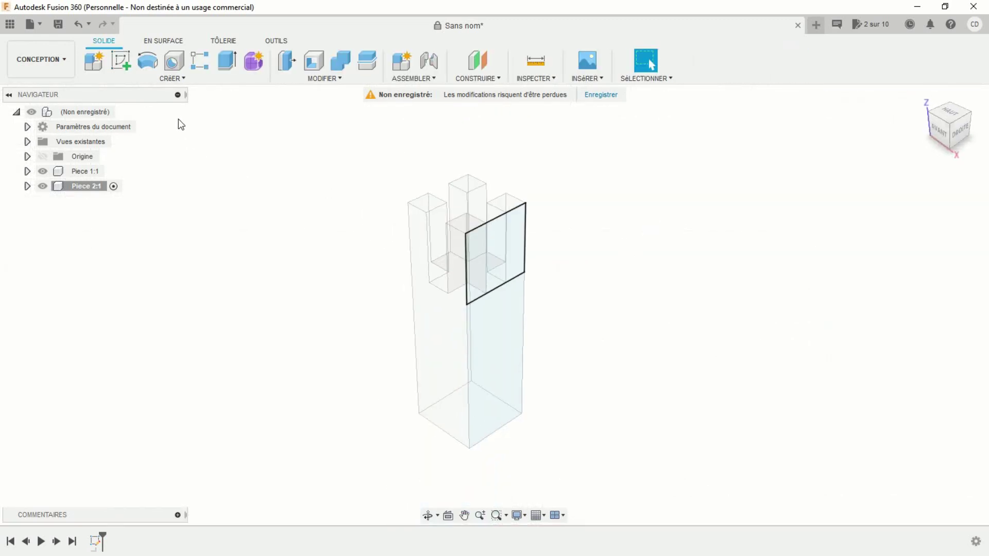
- Extrude the side profiles 70 mm as a new body and orbit to inspect
{"action": "key", "text": "e"}
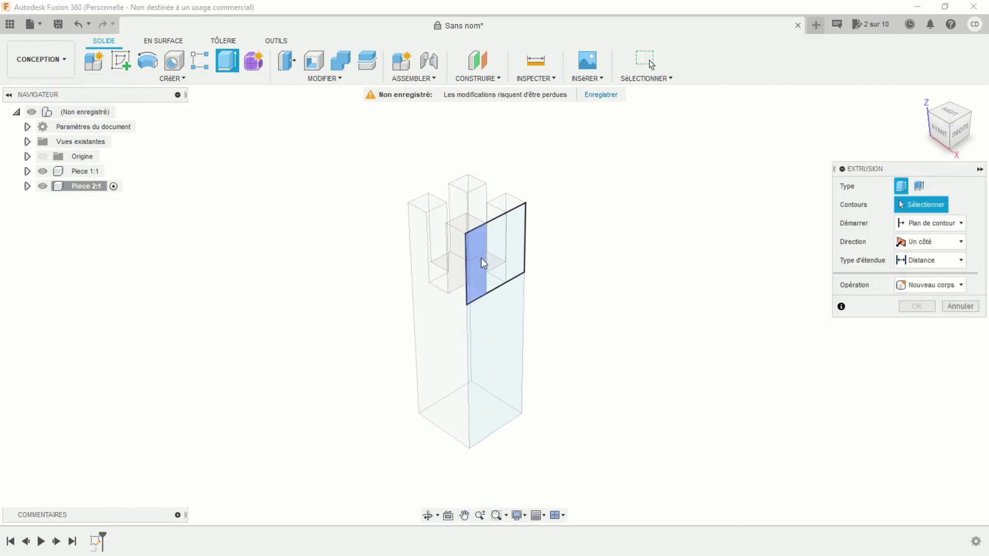
{"action": "left_click", "coordinate": [498, 252]}
{"action": "left_click", "coordinate": [519, 253]}
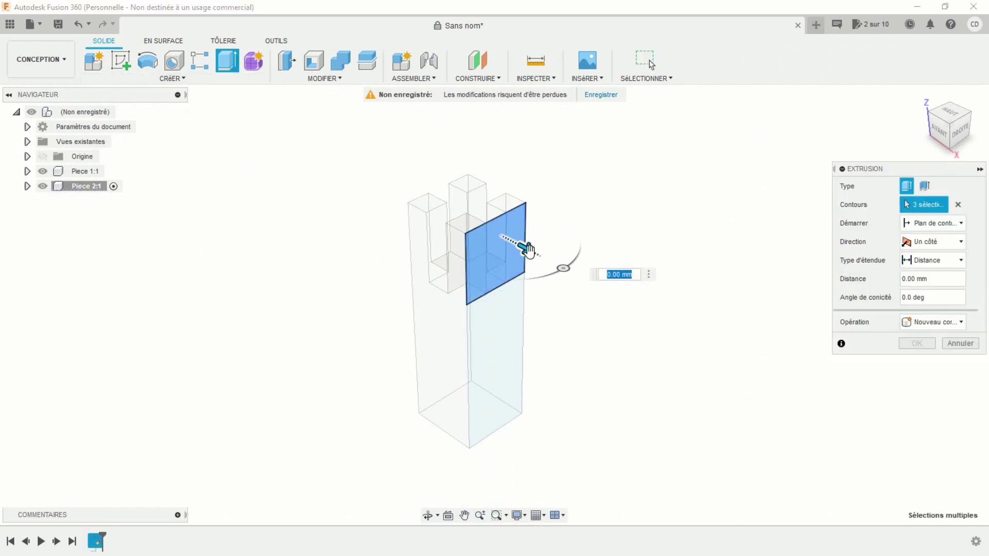
{"action": "left_click_drag", "start_coordinate": [524, 256], "coordinate": [605, 288]}
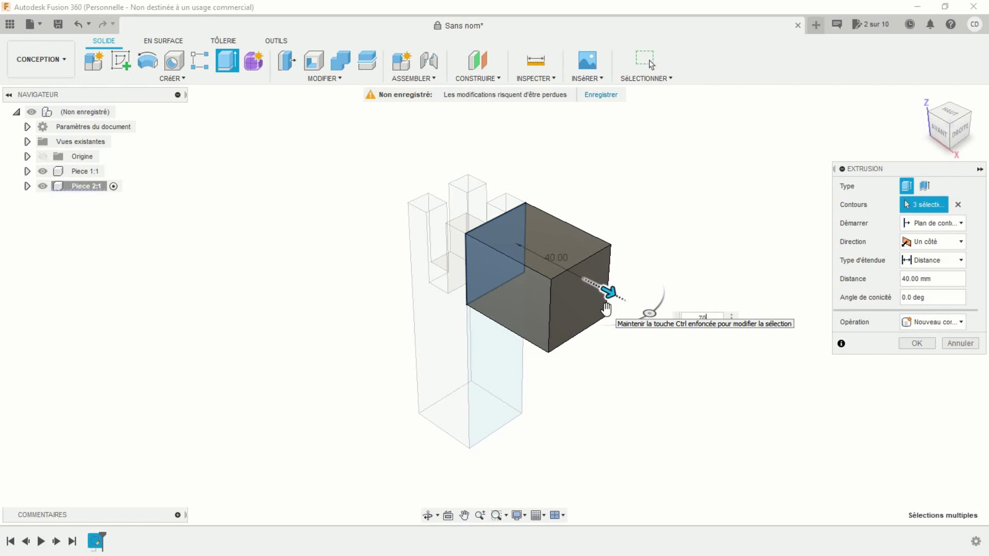
{"action": "type", "text": "70"}
{"action": "key", "text": "Return"}
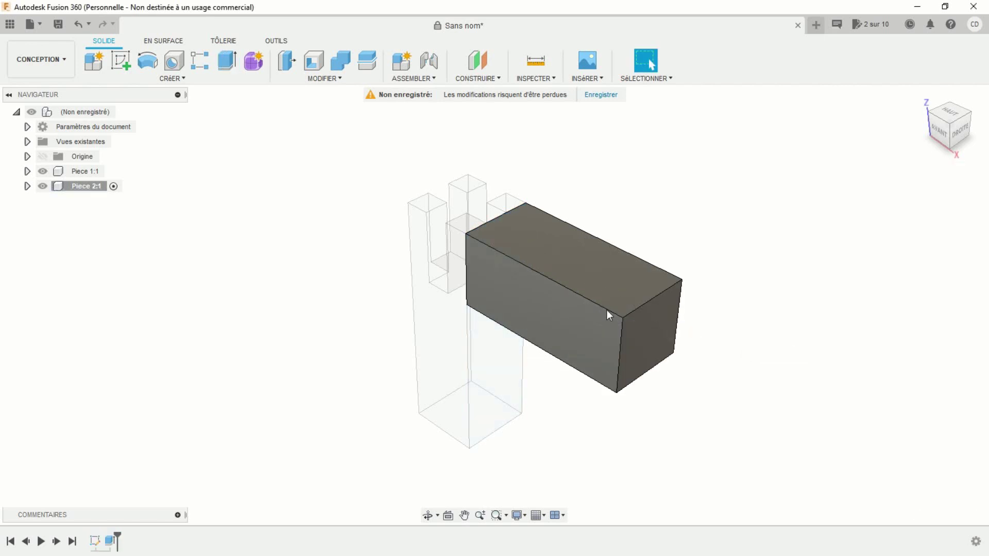
{"action": "middle_click_drag", "start_coordinate": [420, 382], "coordinate": [534, 371], "text": "shift"}
{"action": "middle_click_drag", "start_coordinate": [437, 371], "coordinate": [393, 313], "text": "shift"}
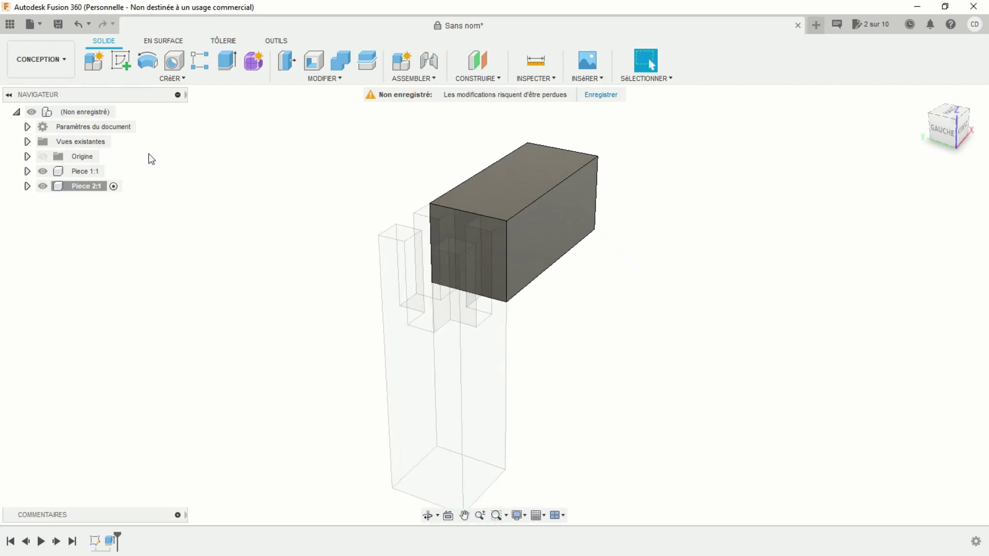
- Sketch a narrow slot rectangle on the new bar's end face
{"action": "left_click", "coordinate": [120, 61]}
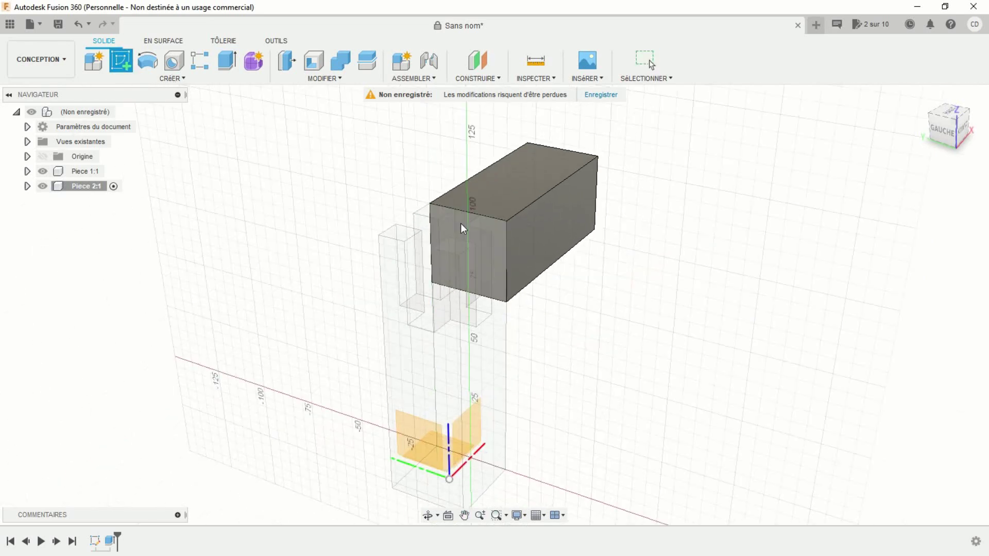
{"action": "left_click", "coordinate": [461, 224]}
{"action": "scroll", "coordinate": [536, 292], "scroll_direction": "up", "scroll_amount": 2}
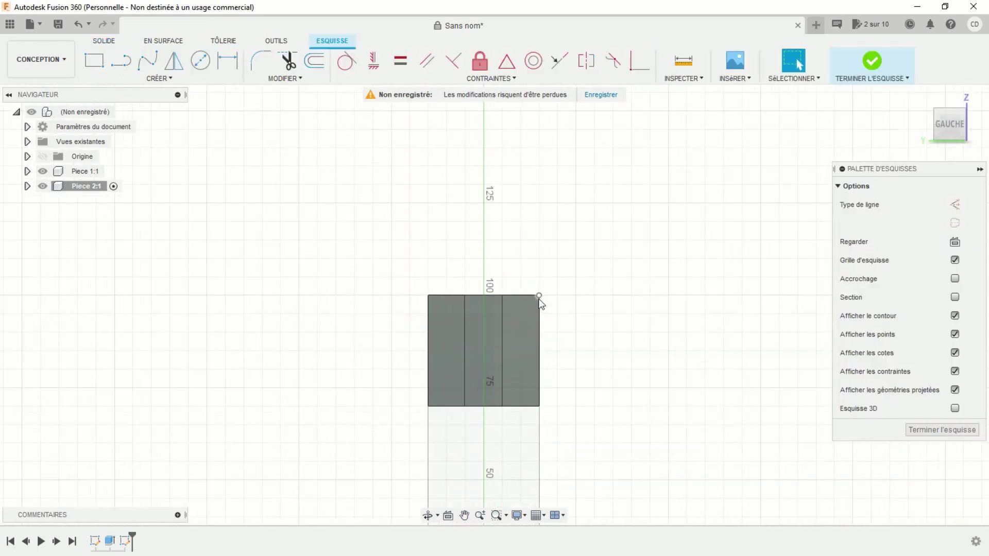
{"action": "scroll", "coordinate": [543, 270], "scroll_direction": "up", "scroll_amount": 1}
{"action": "middle_click_drag", "start_coordinate": [547, 270], "coordinate": [544, 260]}
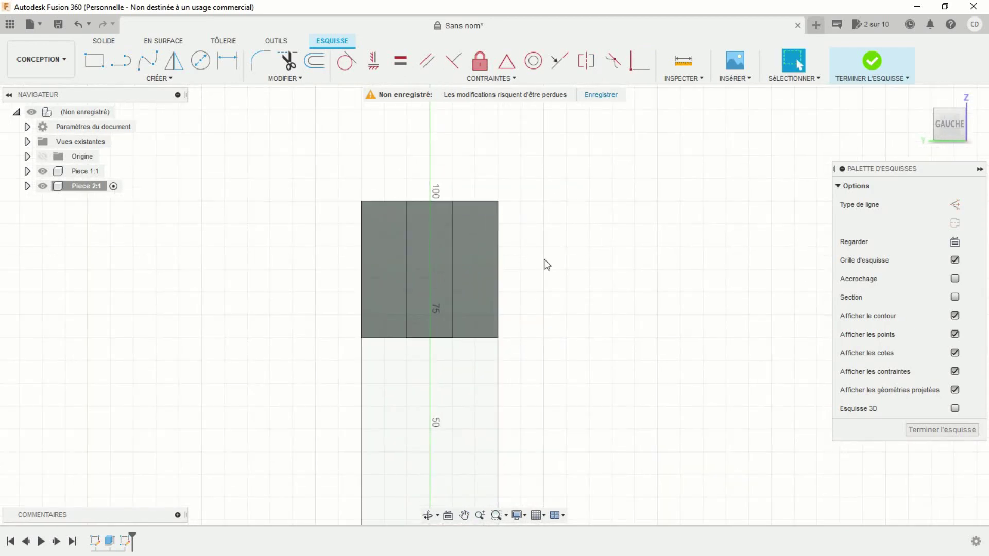
{"action": "left_click", "coordinate": [95, 64]}
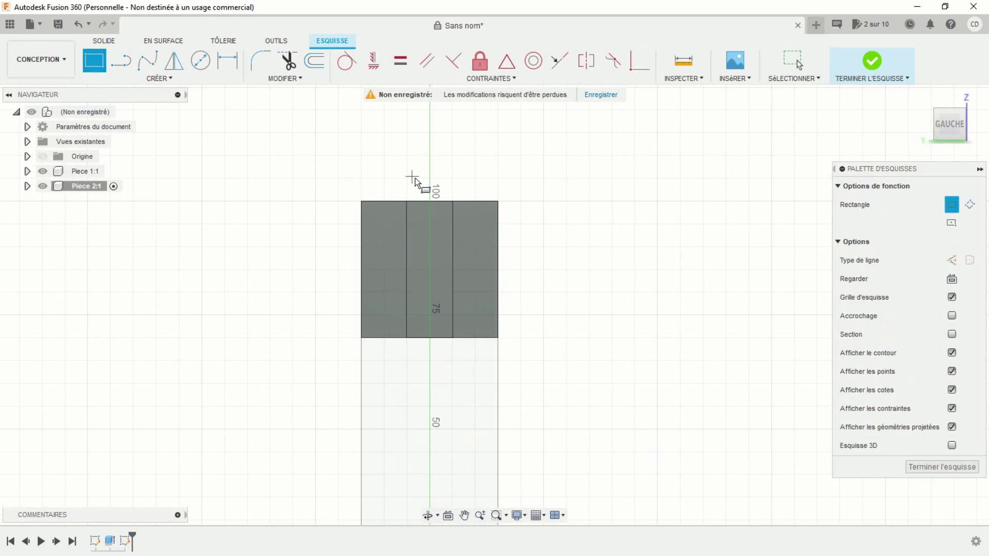
{"action": "left_click", "coordinate": [448, 324]}
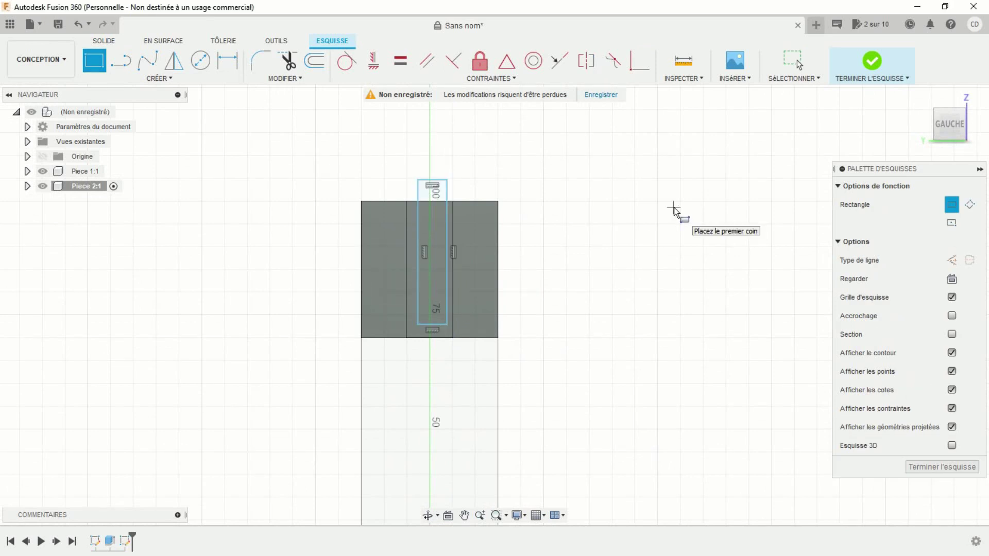
- Make the slot's two vertical sides symmetric about the vertical axis
{"action": "left_click", "coordinate": [589, 60]}
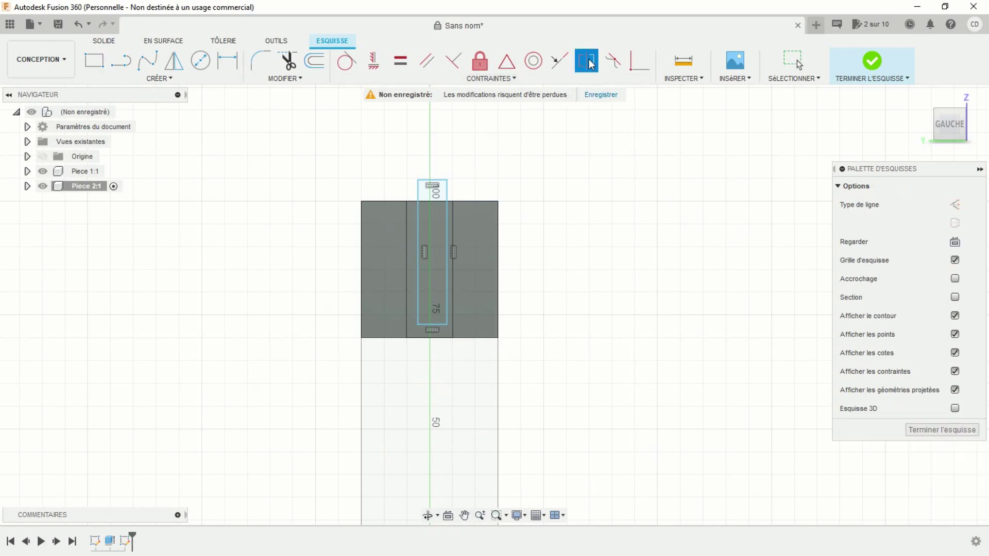
{"action": "scroll", "coordinate": [581, 276], "scroll_direction": "down", "scroll_amount": 4}
{"action": "middle_click_drag", "start_coordinate": [580, 276], "coordinate": [567, 252]}
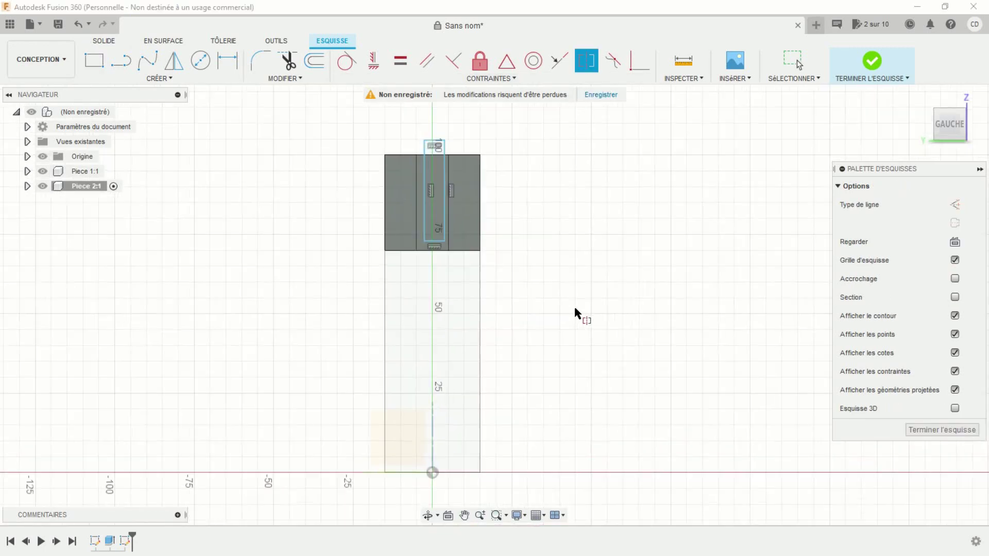
{"action": "scroll", "coordinate": [573, 305], "scroll_direction": "up", "scroll_amount": 2}
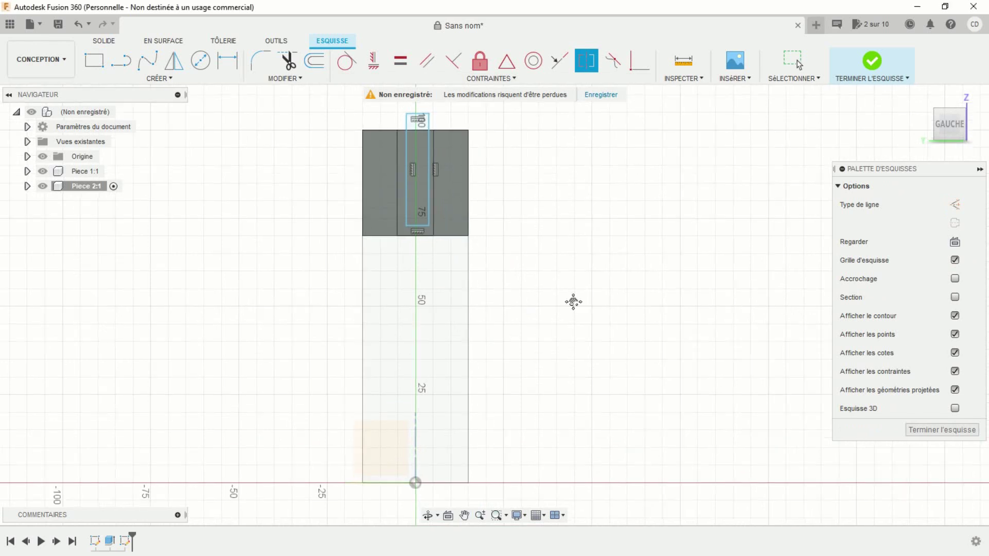
{"action": "left_click", "coordinate": [428, 195]}
{"action": "left_click", "coordinate": [406, 194]}
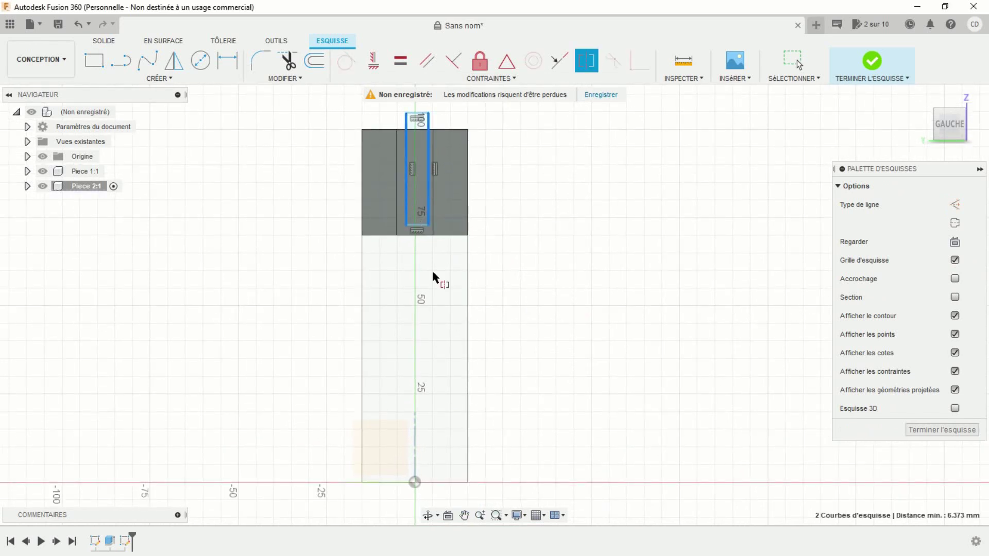
{"action": "left_click", "coordinate": [415, 430]}
{"action": "scroll", "coordinate": [577, 199], "scroll_direction": "down", "scroll_amount": 2}
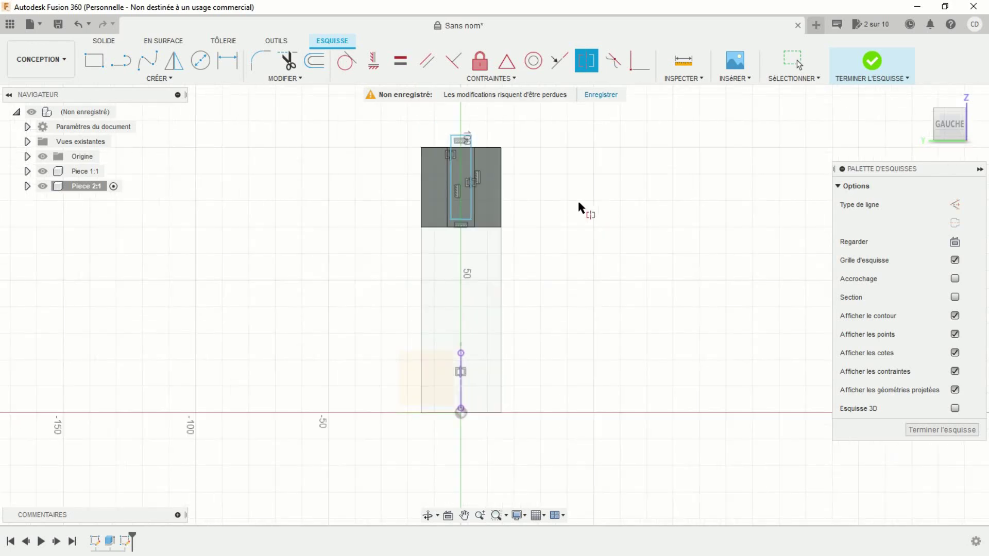
{"action": "mouse_move", "coordinate": [577, 199]}
{"action": "middle_mouse_down"}
{"action": "mouse_move", "coordinate": [554, 286]}
{"action": "mouse_move", "coordinate": [589, 314]}
{"action": "middle_mouse_up"}
{"action": "scroll", "coordinate": [554, 286], "scroll_direction": "up", "scroll_amount": 2}
{"action": "scroll", "coordinate": [555, 288], "scroll_direction": "up", "scroll_amount": 2}
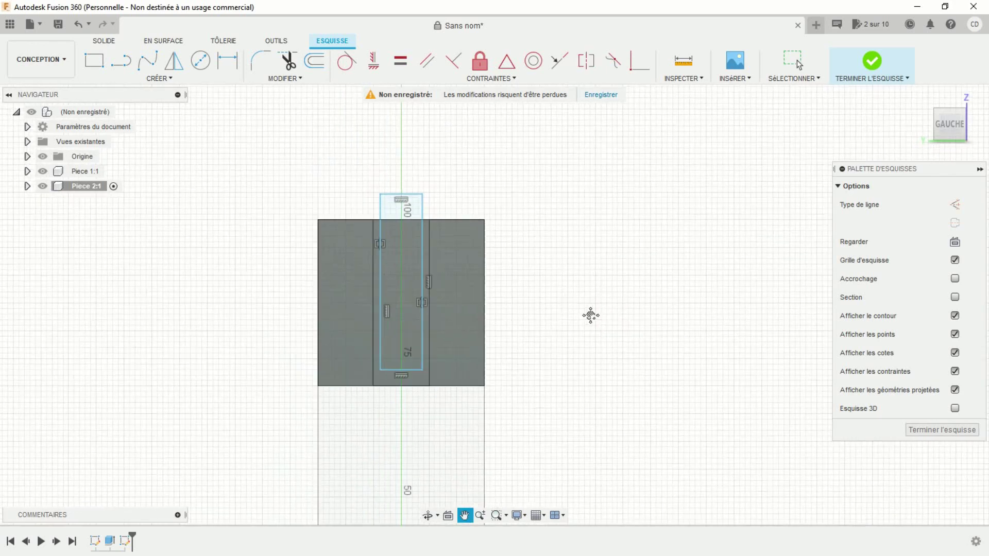
{"action": "key", "text": "Escape"}
{"action": "scroll", "coordinate": [587, 313], "scroll_direction": "up", "scroll_amount": 2}
{"action": "scroll", "coordinate": [586, 314], "scroll_direction": "up", "scroll_amount": 1}
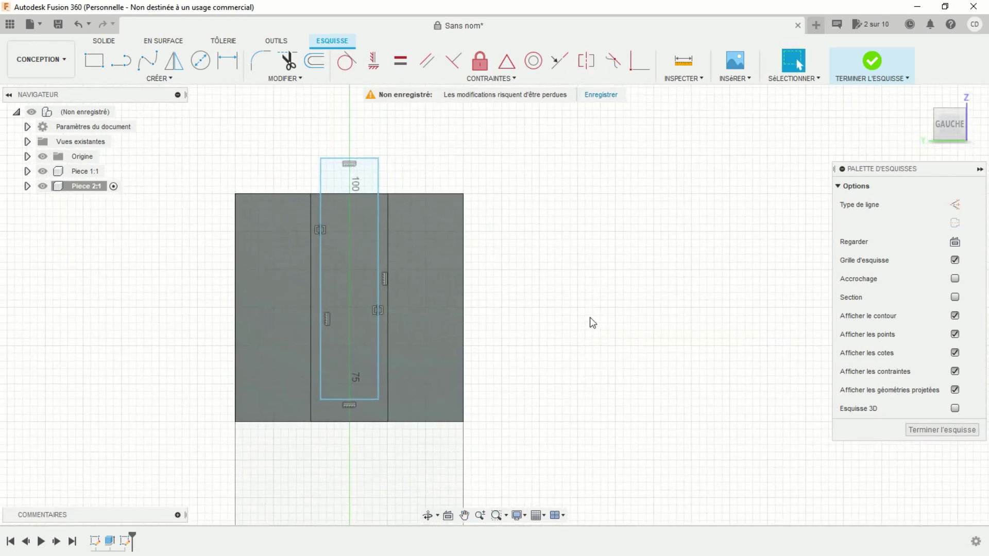
- Dimension the slot width to 10 mm
{"action": "left_click", "coordinate": [227, 61]}
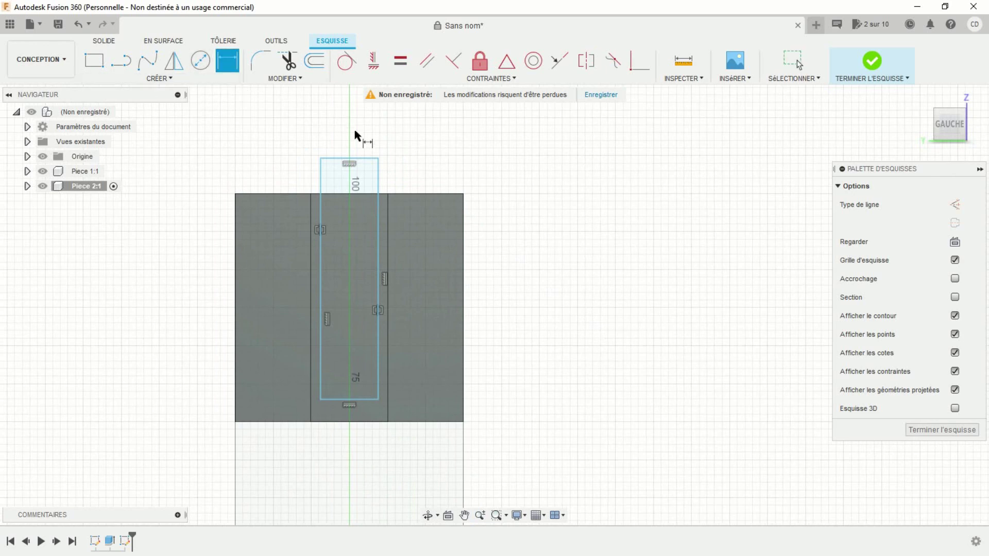
{"action": "left_click", "coordinate": [363, 160]}
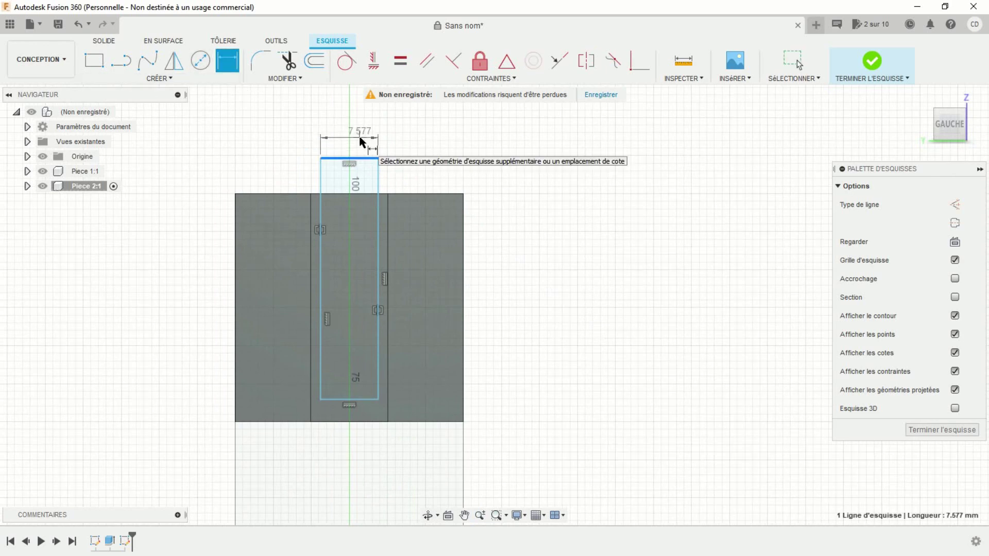
{"action": "left_click", "coordinate": [362, 142]}
{"action": "type", "text": "10"}
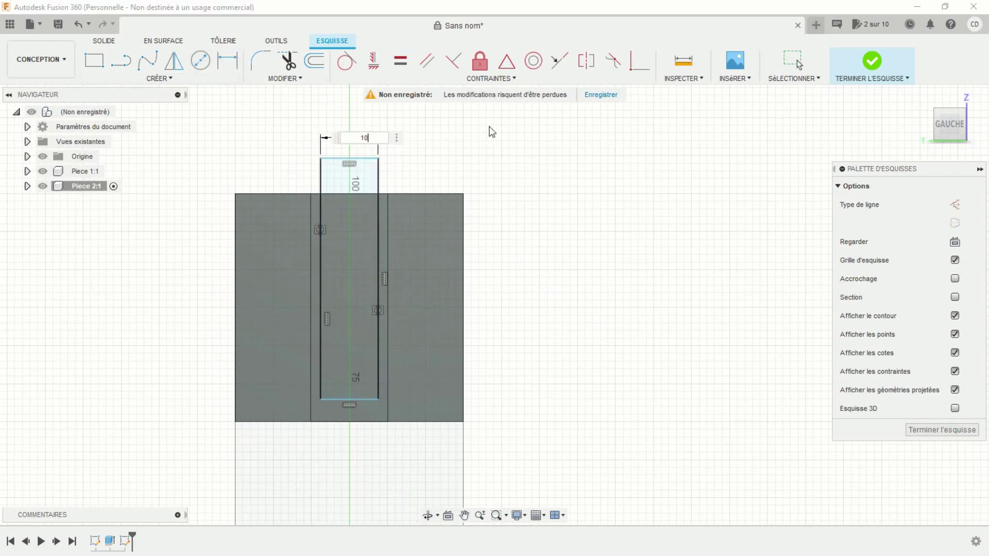
{"action": "key", "text": "Return"}
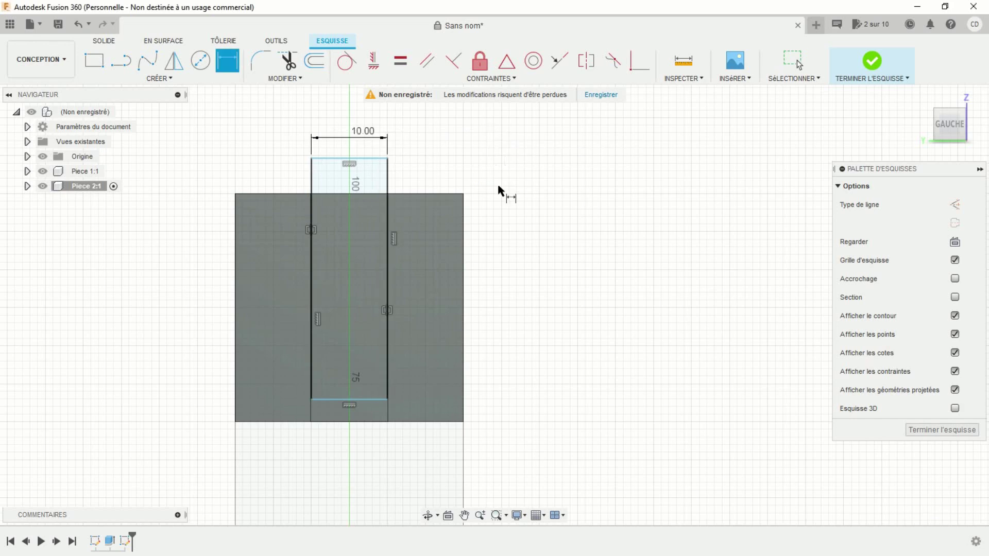
- Make the slot's top and bottom collinear with the face edges and finish the sketch
{"action": "left_click", "coordinate": [640, 61]}
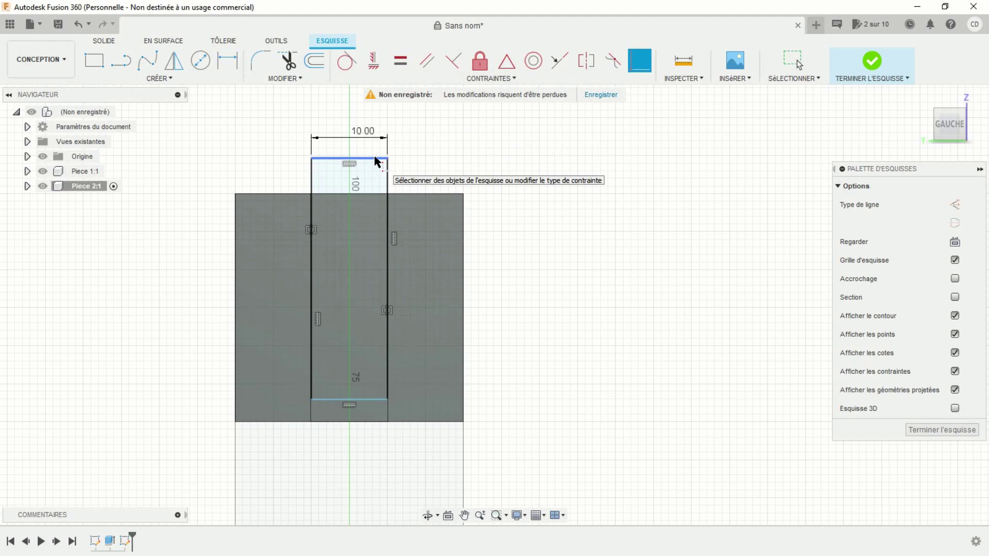
{"action": "left_click", "coordinate": [375, 159]}
{"action": "left_click", "coordinate": [462, 194]}
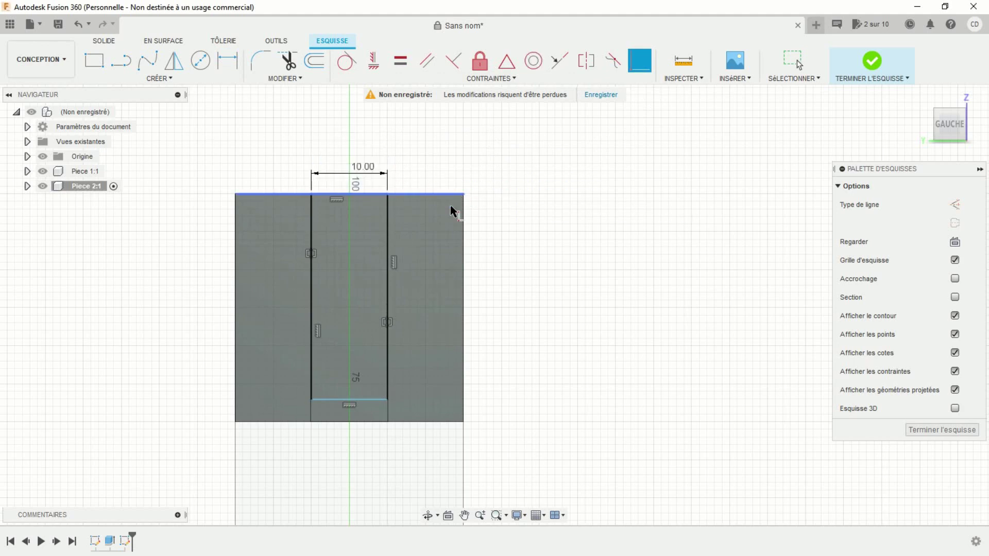
{"action": "left_click", "coordinate": [367, 400]}
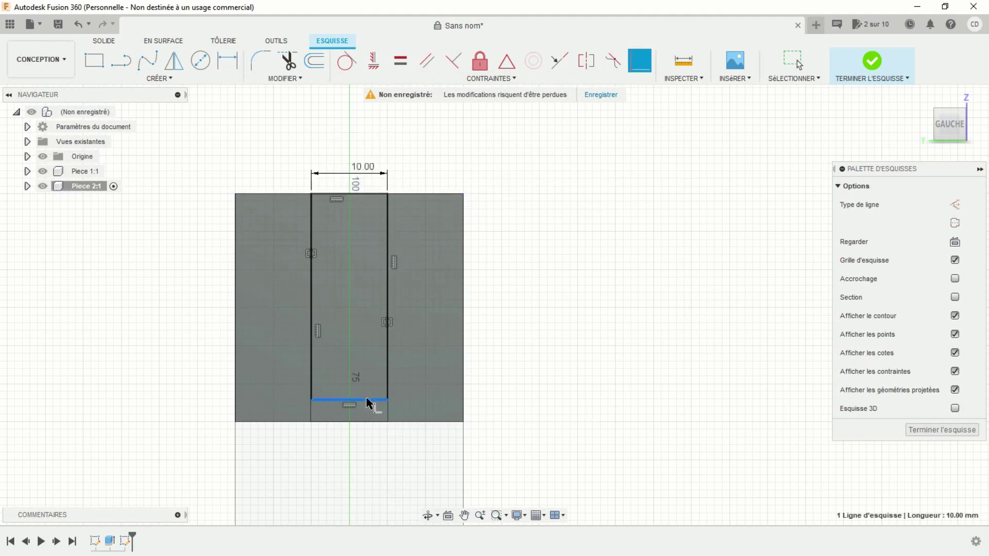
{"action": "left_click", "coordinate": [463, 423]}
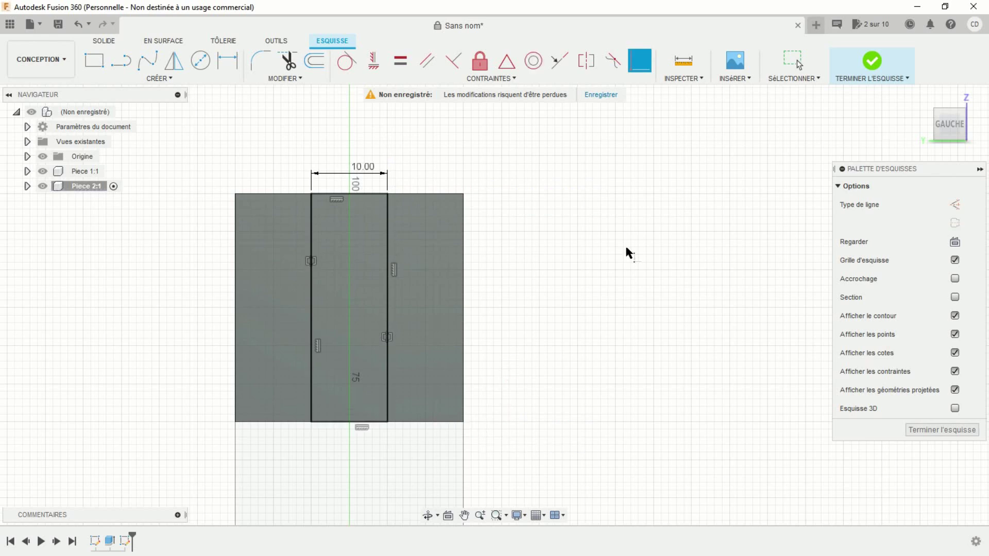
{"action": "left_click", "coordinate": [874, 62]}
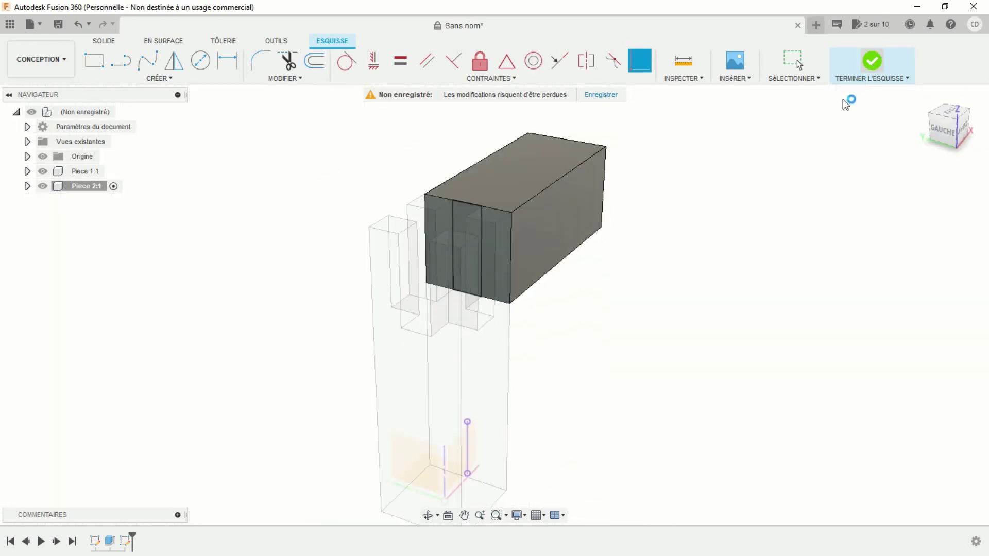
- Extrude the second bar's middle strip 30 mm outward as a joined tab
{"action": "middle_click_drag", "start_coordinate": [710, 250], "coordinate": [698, 276]}
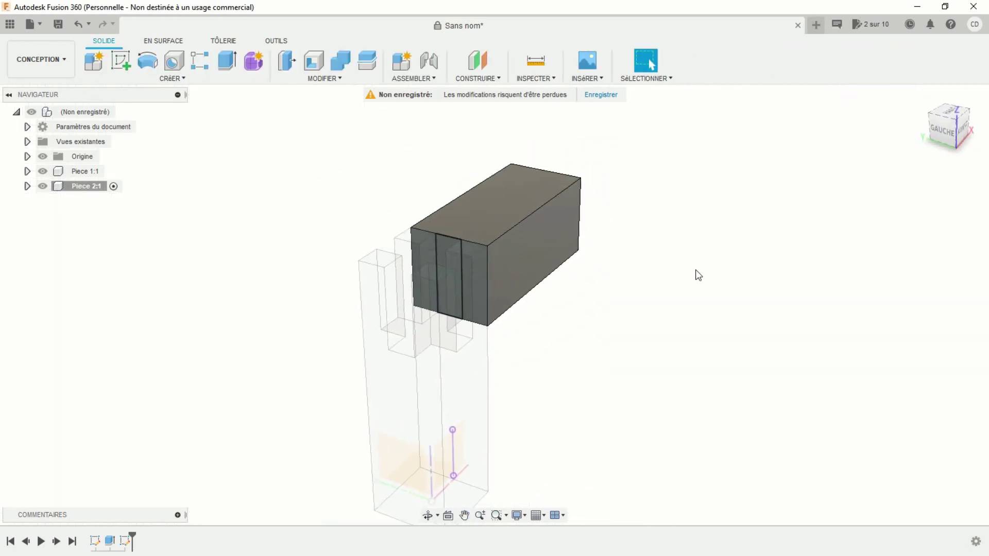
{"action": "left_click", "coordinate": [227, 60]}
{"action": "left_click", "coordinate": [444, 246]}
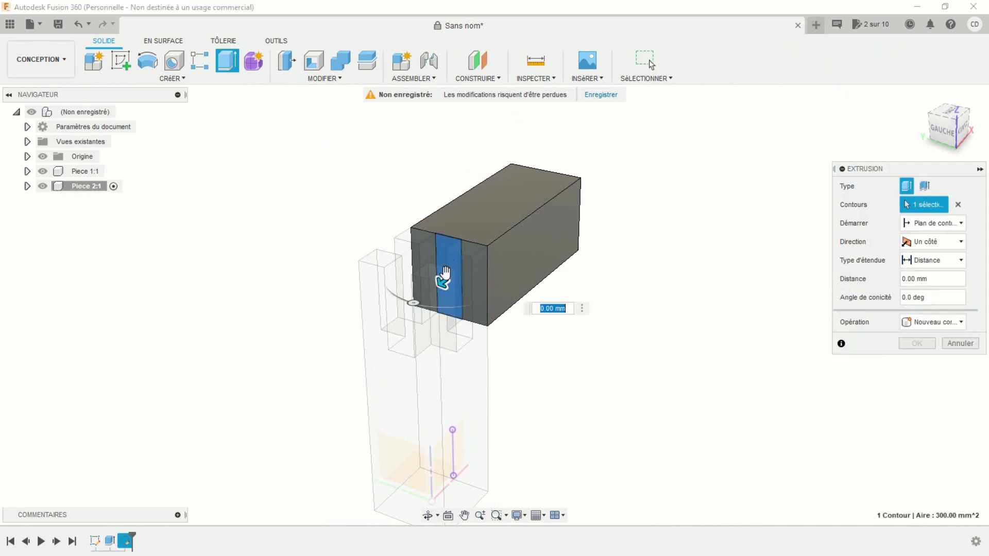
{"action": "left_click_drag", "start_coordinate": [443, 280], "coordinate": [390, 317]}
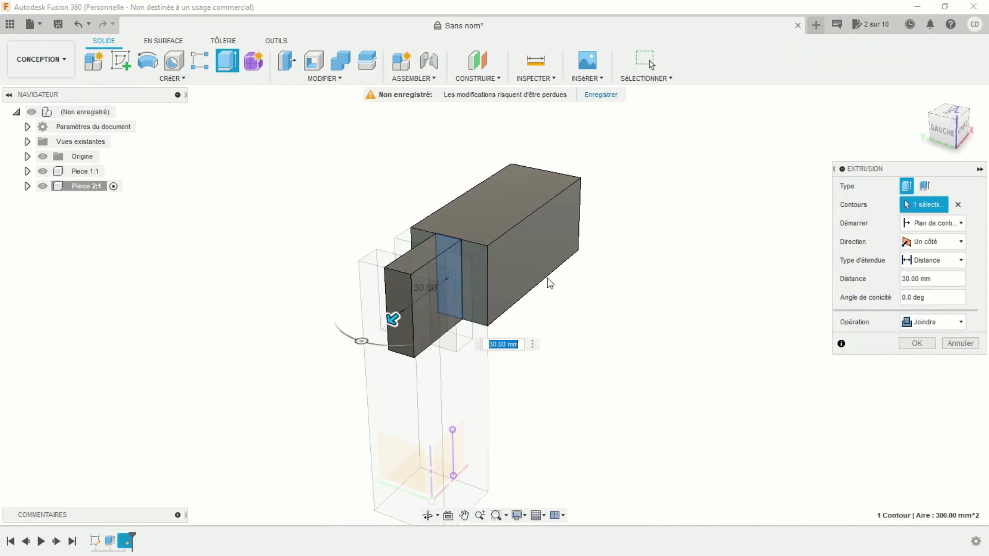
{"action": "left_click", "coordinate": [916, 343]}
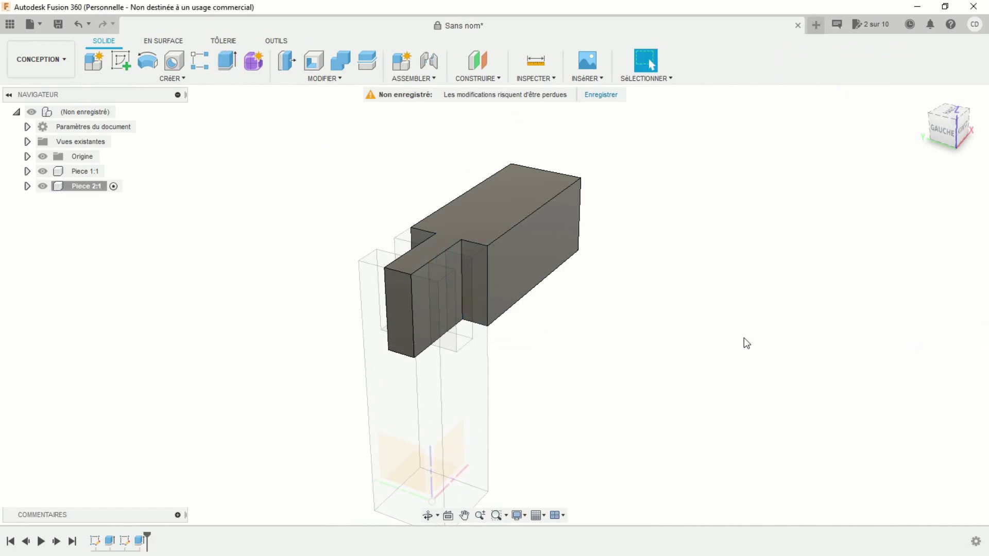
- Start a new sketch on the bar's front face
{"action": "middle_click_drag", "start_coordinate": [705, 368], "coordinate": [669, 376], "text": "shift"}
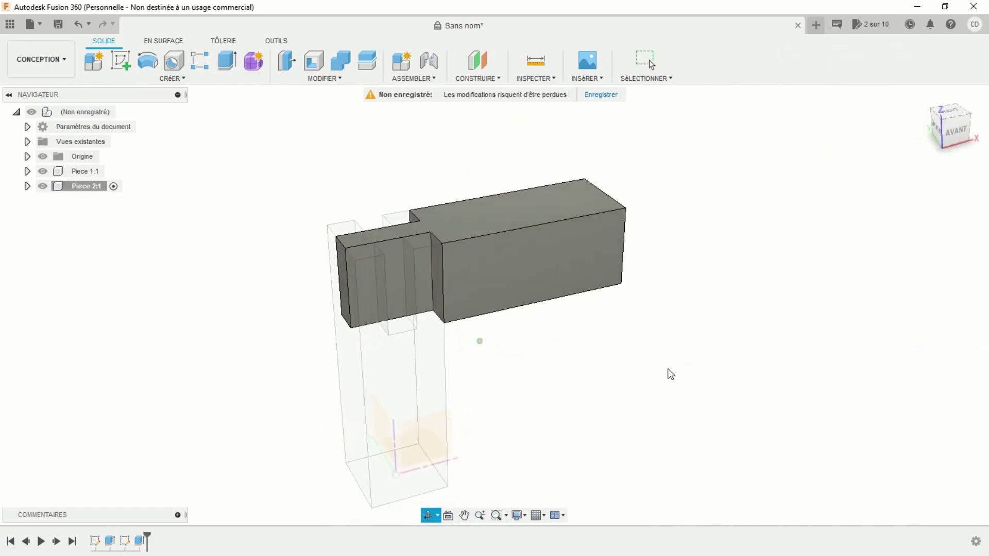
{"action": "left_click", "coordinate": [120, 58]}
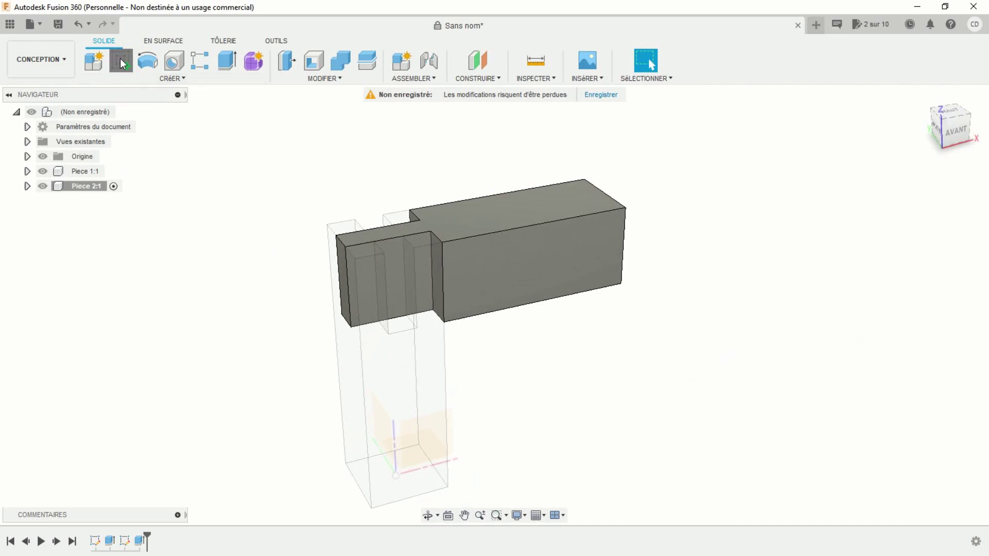
{"action": "left_click", "coordinate": [395, 266]}
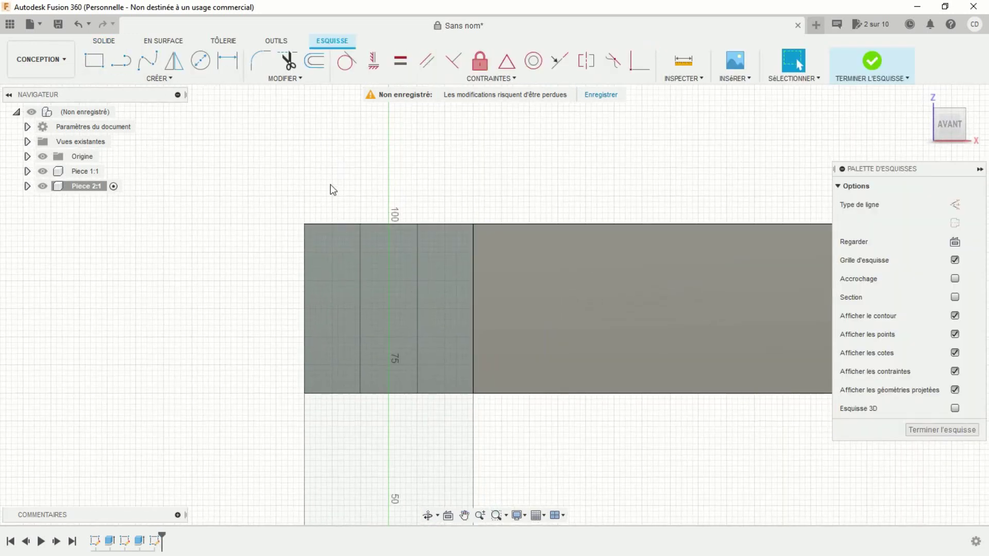
- Draw a two-point rectangle on the bar's front face
{"action": "key", "text": "r"}
{"action": "scroll", "coordinate": [350, 198], "scroll_direction": "up", "scroll_amount": 2}
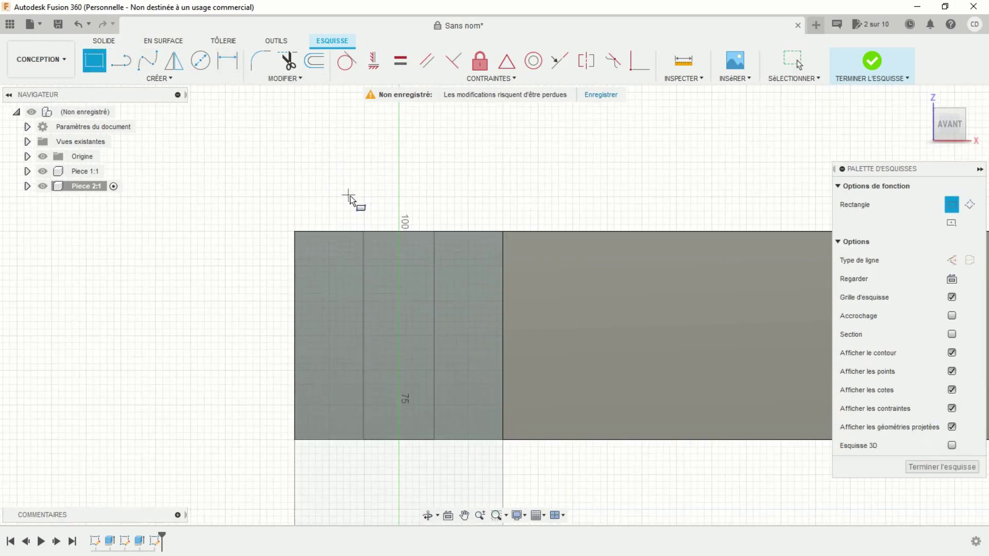
{"action": "left_click", "coordinate": [374, 219]}
{"action": "left_click", "coordinate": [426, 353]}
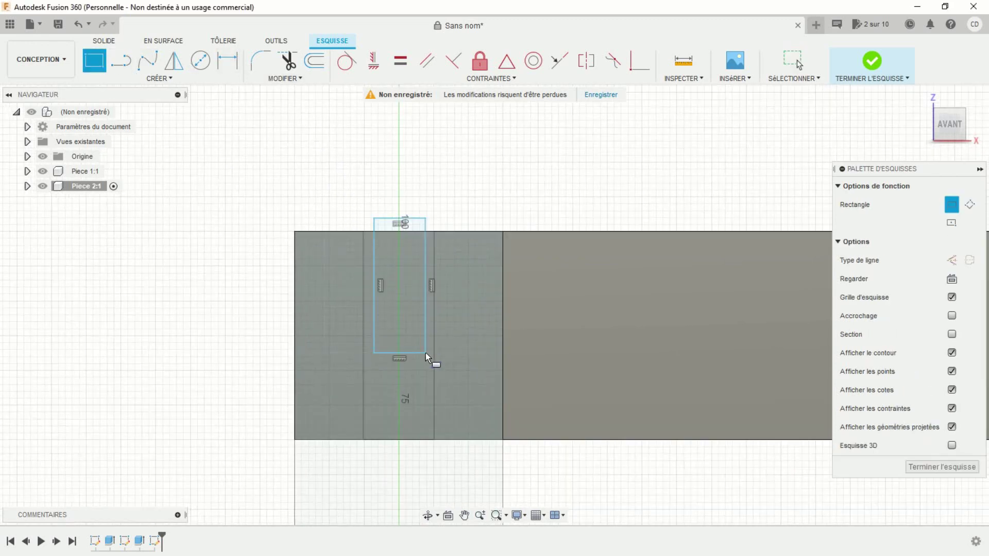
{"action": "key", "text": "Escape"}
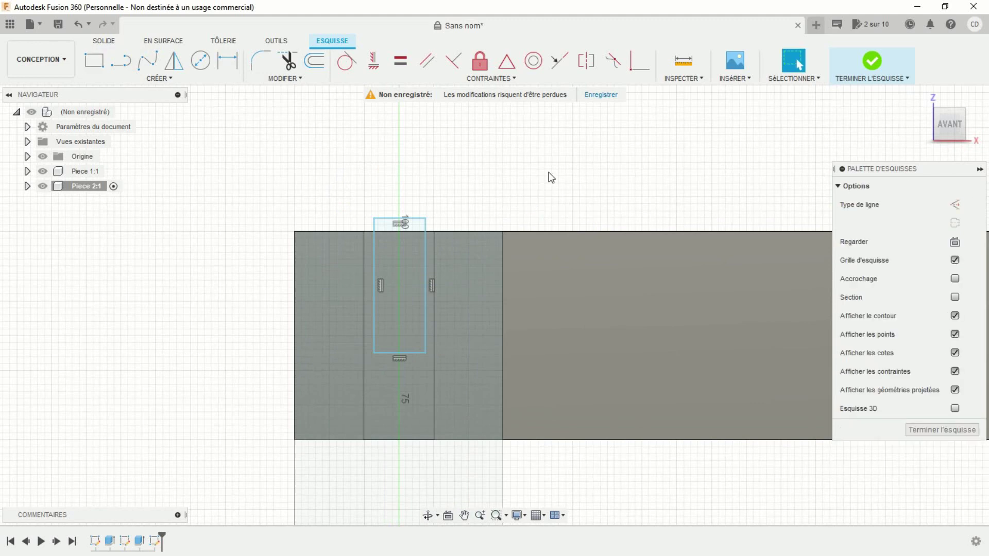
- Make the rectangle's left and right sides symmetric about the vertical axis
{"action": "left_click", "coordinate": [591, 63]}
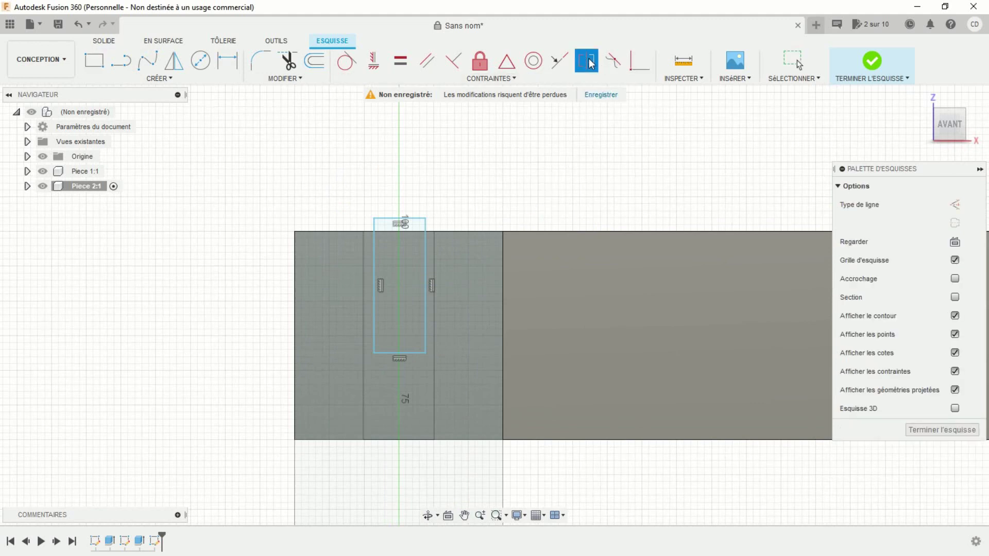
{"action": "left_click", "coordinate": [426, 256]}
{"action": "left_click", "coordinate": [375, 255]}
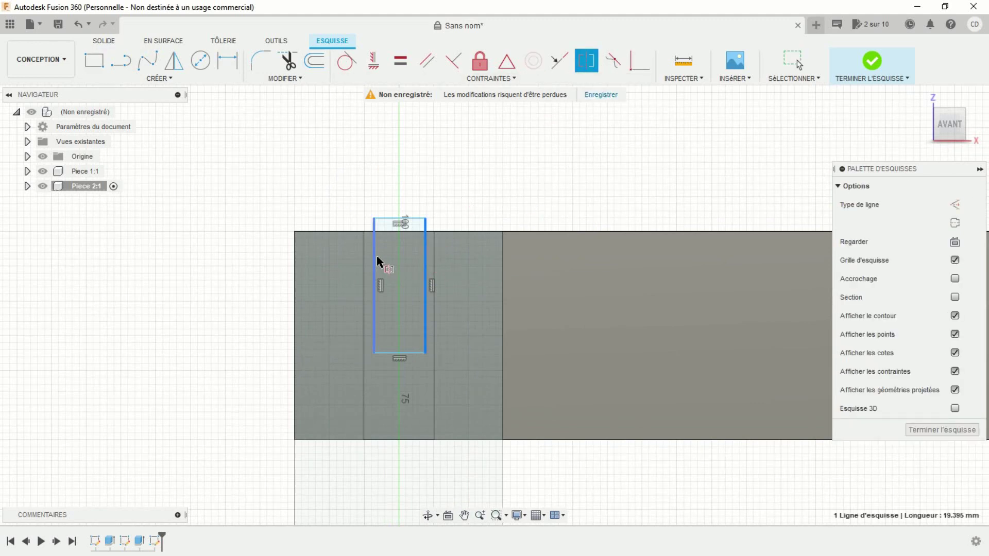
{"action": "scroll", "coordinate": [379, 256], "scroll_direction": "down", "scroll_amount": 3}
{"action": "middle_click_drag", "start_coordinate": [396, 335], "coordinate": [412, 197]}
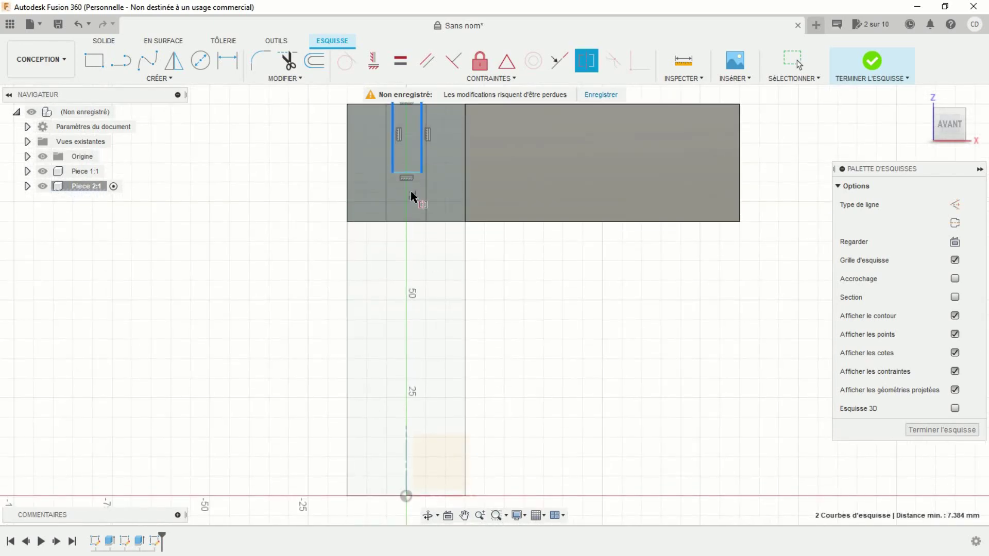
{"action": "left_click", "coordinate": [407, 443]}
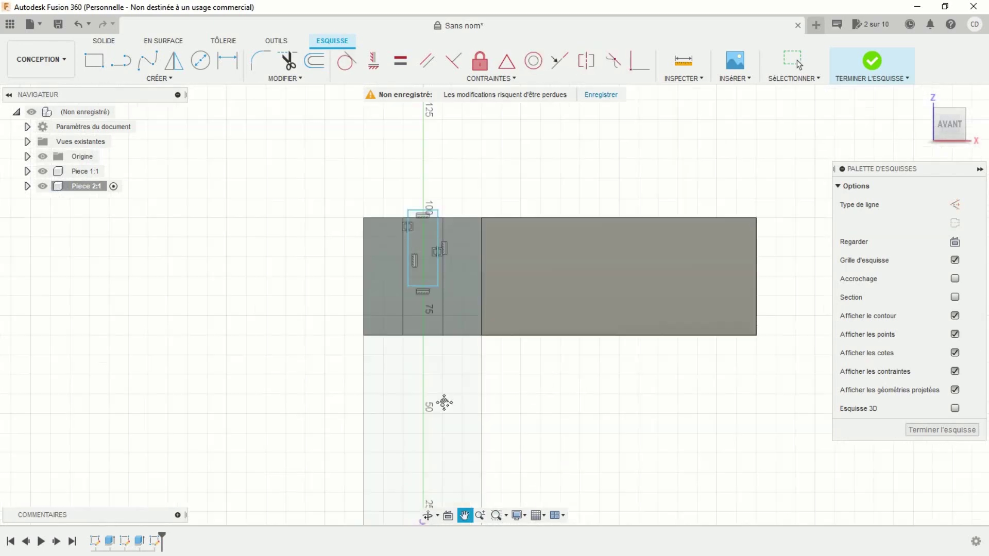
{"action": "scroll", "coordinate": [445, 404], "scroll_direction": "up", "scroll_amount": 2}
{"action": "middle_click_drag", "start_coordinate": [467, 327], "coordinate": [476, 400]}
{"action": "scroll", "coordinate": [501, 338], "scroll_direction": "up", "scroll_amount": 2}
{"action": "middle_click_drag", "start_coordinate": [501, 338], "coordinate": [510, 307]}
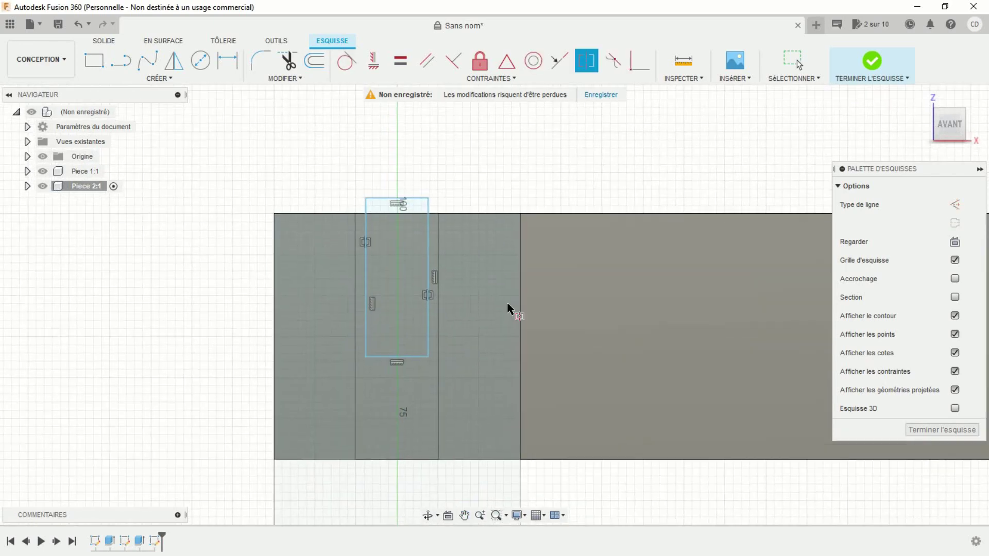
{"action": "scroll", "coordinate": [471, 183], "scroll_direction": "up", "scroll_amount": 1}
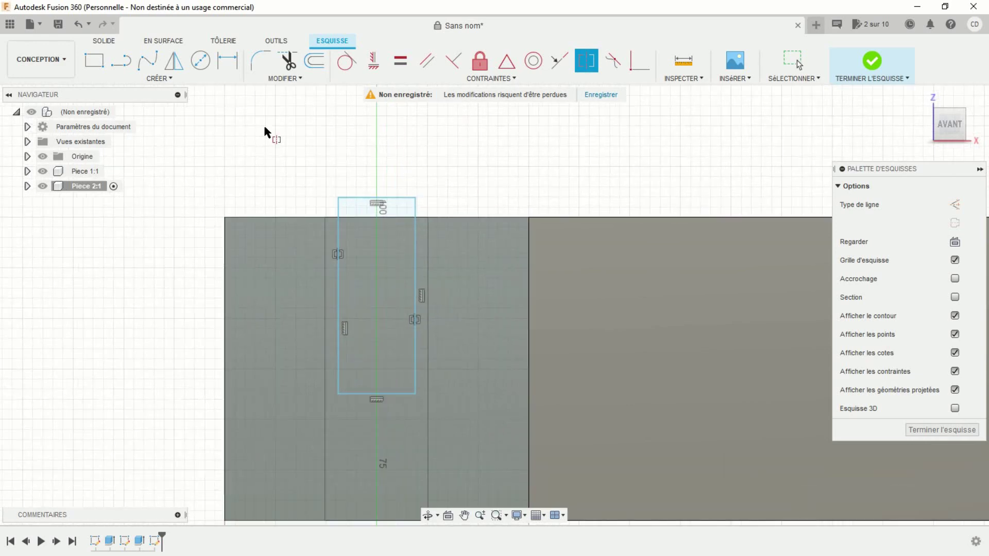
- Dimension the rectangle's height to 15.20 mm and make its top collinear with the bar's top edge
{"action": "left_click", "coordinate": [222, 60]}
{"action": "left_click", "coordinate": [339, 259]}
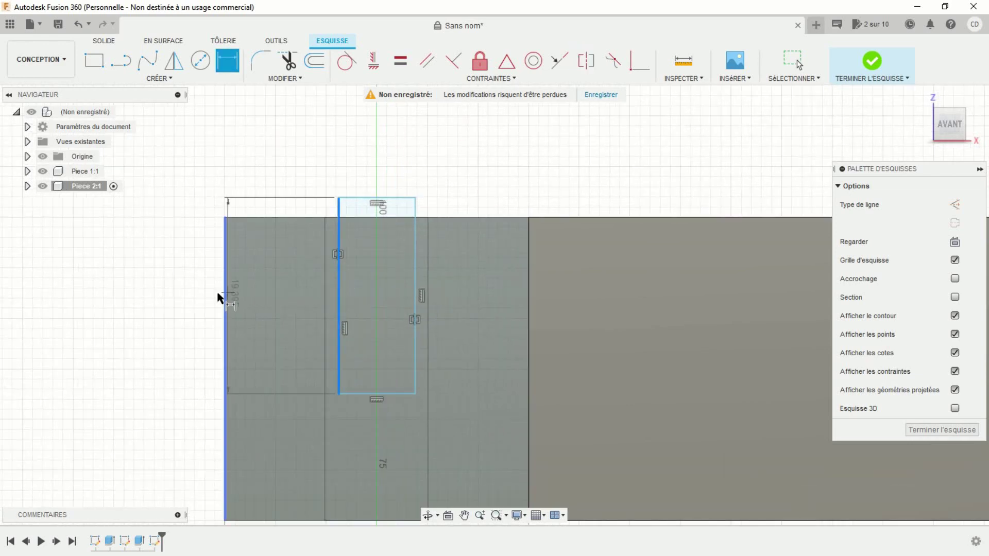
{"action": "left_click", "coordinate": [183, 284]}
{"action": "type", "text": "15.2"}
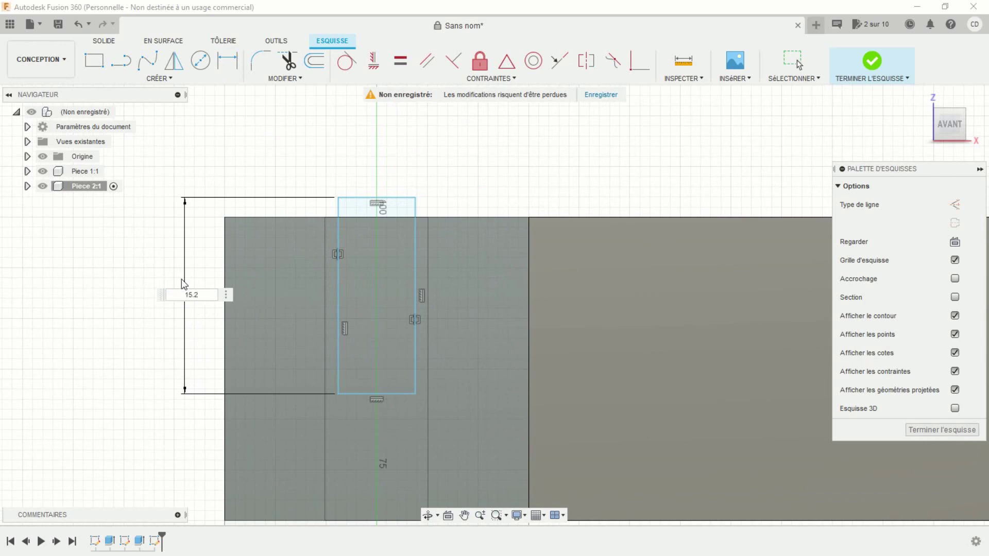
{"action": "key", "text": "Return"}
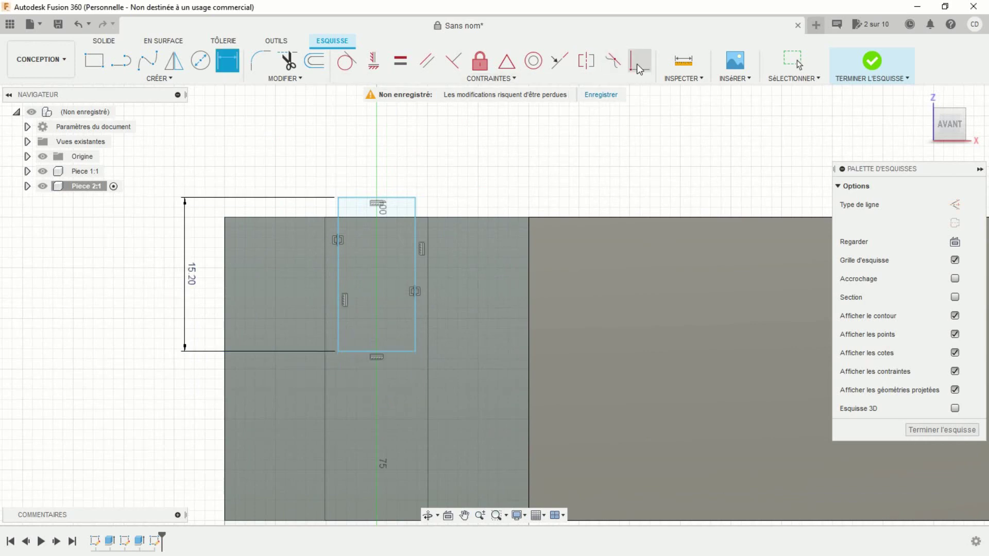
{"action": "left_click", "coordinate": [637, 64]}
{"action": "left_click", "coordinate": [401, 202]}
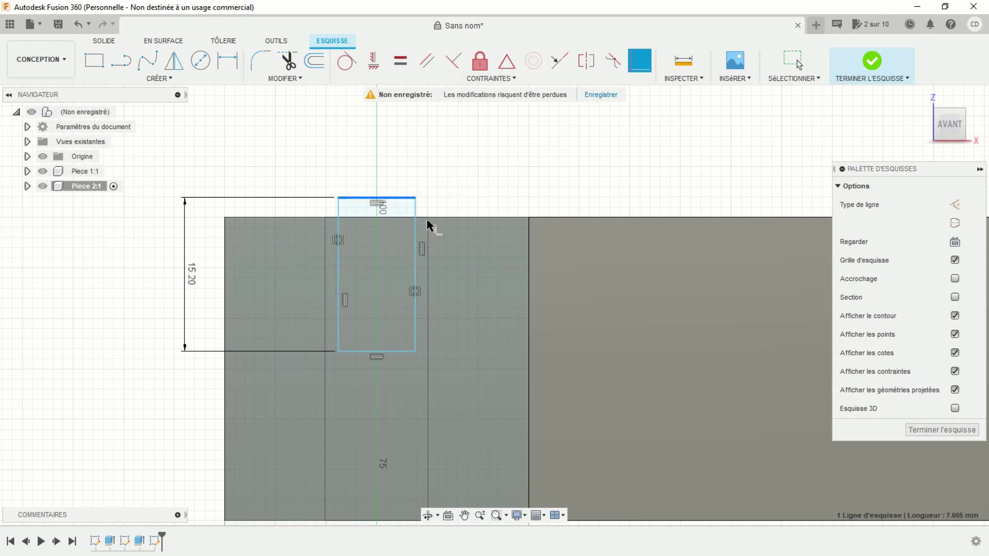
{"action": "left_click", "coordinate": [529, 219]}
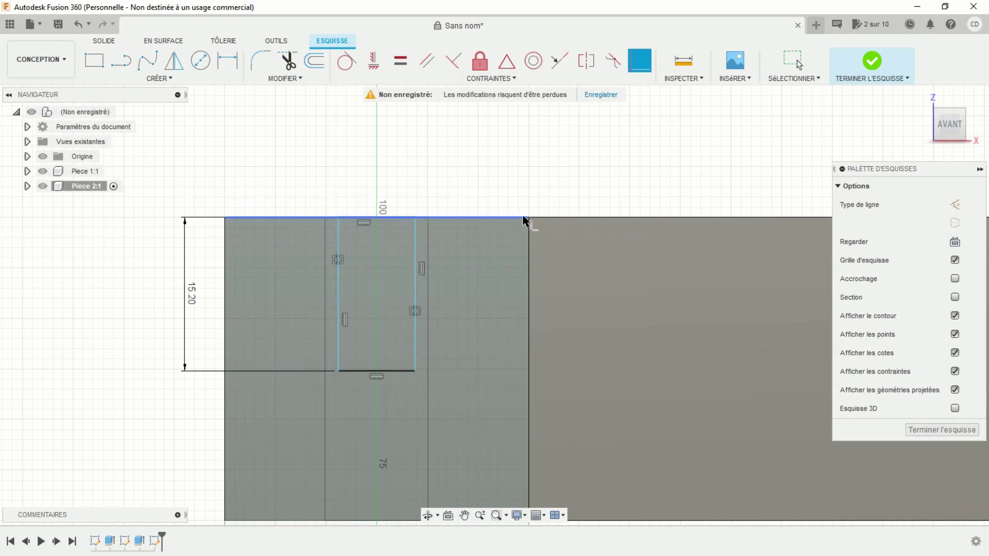
- Dimension the rectangle's width to 10.20 mm and finish the sketch
{"action": "left_click", "coordinate": [227, 61]}
{"action": "left_click", "coordinate": [390, 216]}
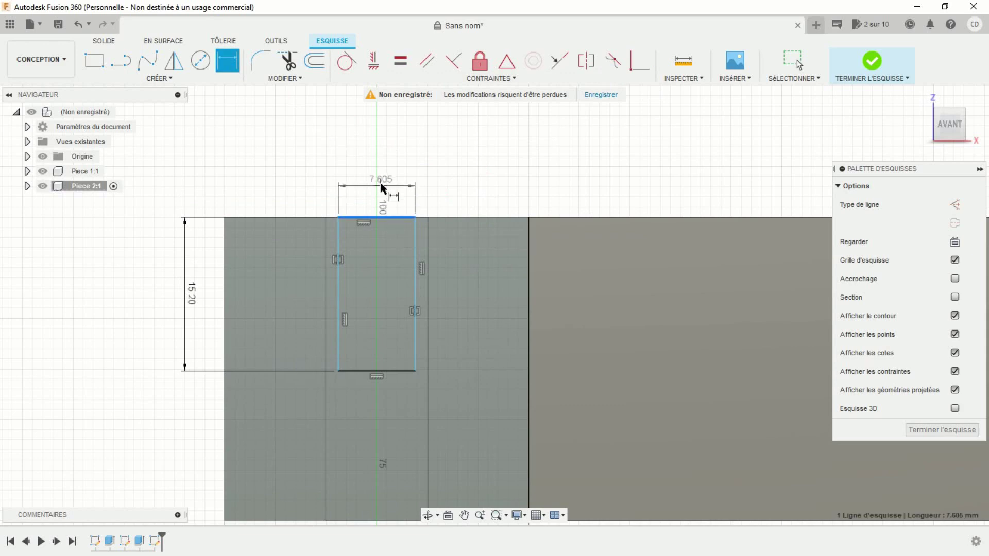
{"action": "left_click", "coordinate": [384, 173]}
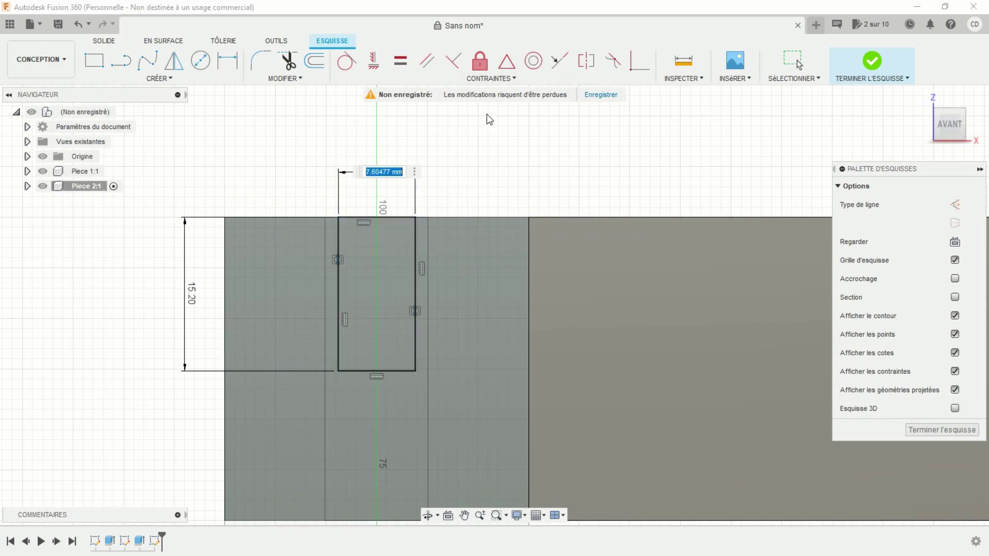
{"action": "type", "text": "15.2"}
{"action": "key", "text": "BackSpace"}
{"action": "key", "text": "BackSpace"}
{"action": "key", "text": "BackSpace"}
{"action": "type", "text": "0.2"}
{"action": "key", "text": "Return"}
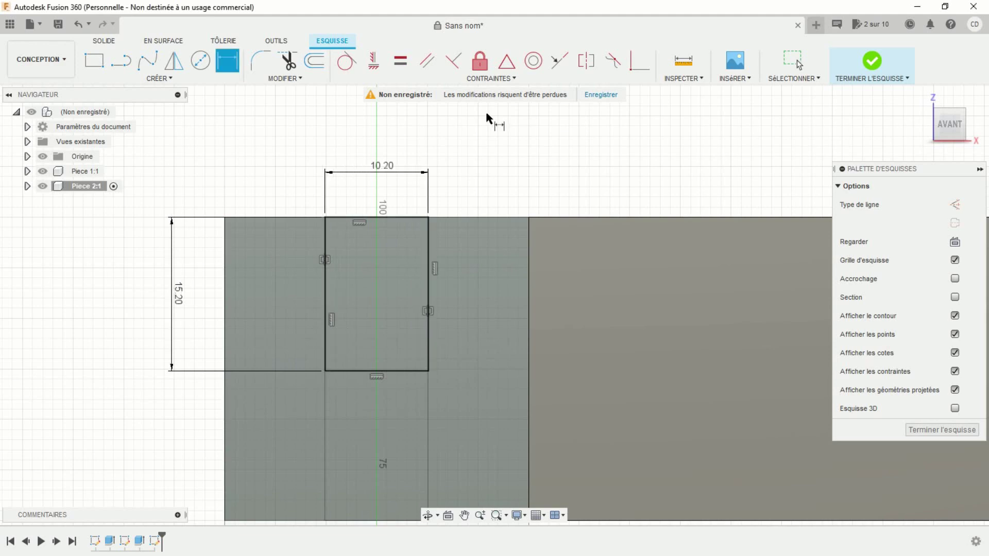
{"action": "scroll", "coordinate": [487, 114], "scroll_direction": "down", "scroll_amount": 1}
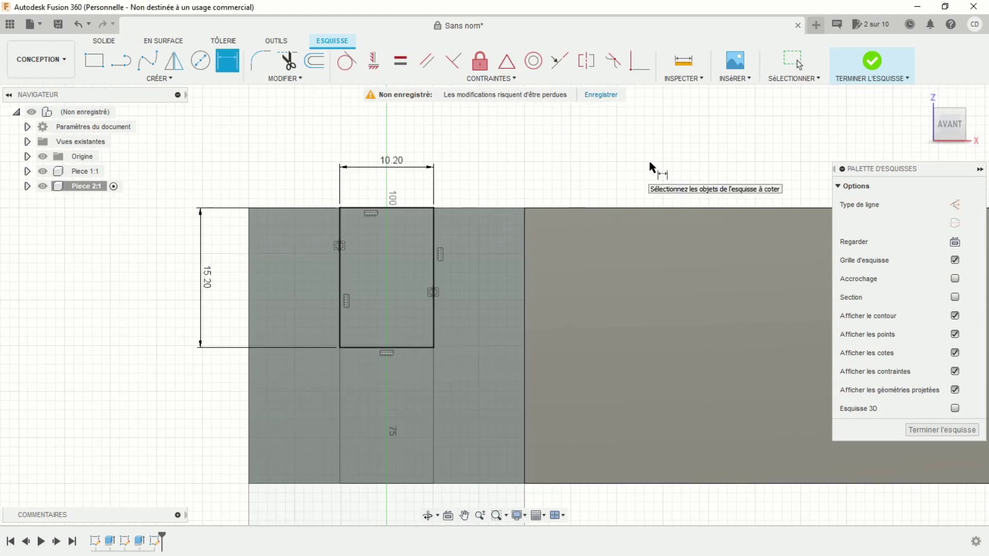
{"action": "left_click", "coordinate": [841, 76]}
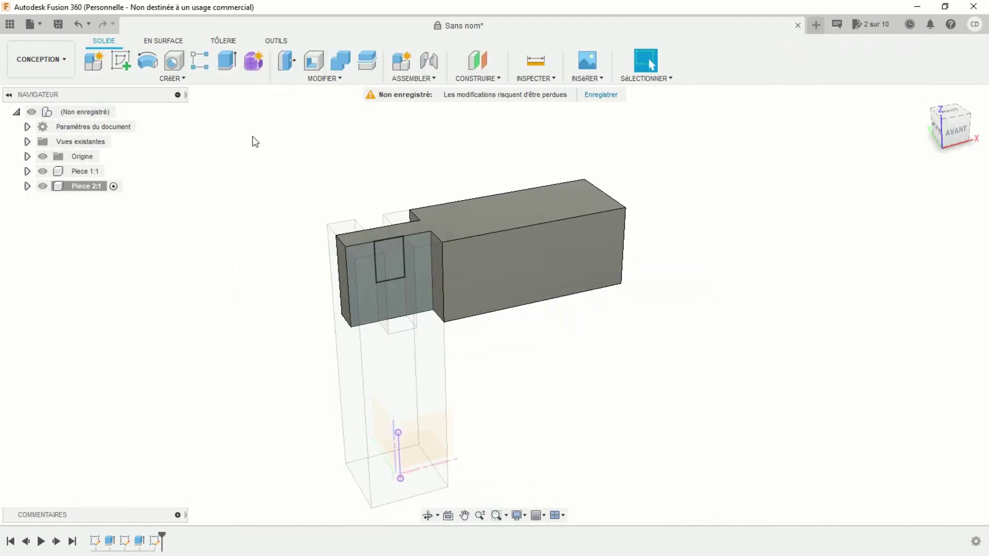
- Cut the small rectangle profile -25 mm into Piece 2's front end
{"action": "left_click", "coordinate": [227, 61]}
{"action": "scroll", "coordinate": [271, 151], "scroll_direction": "up", "scroll_amount": 2}
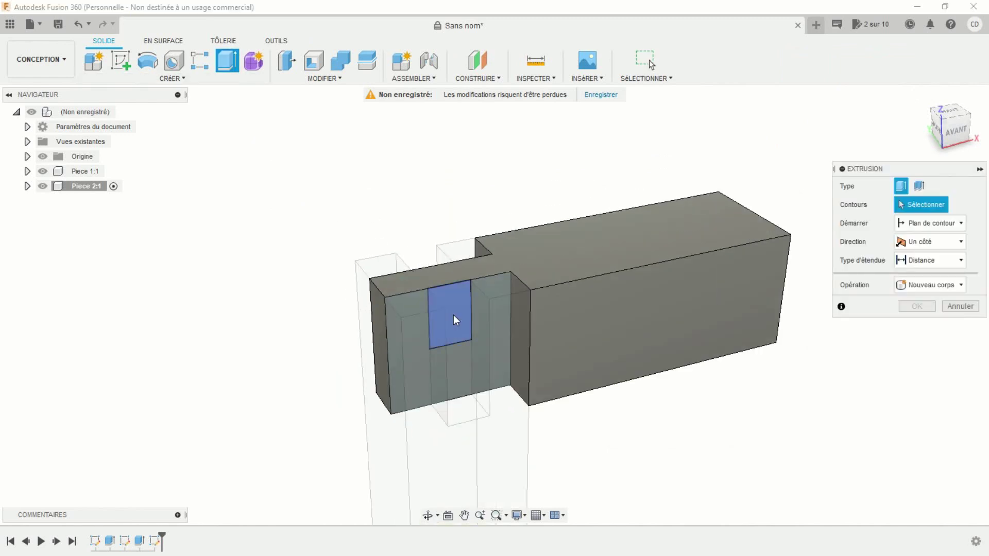
{"action": "left_click", "coordinate": [462, 321]}
{"action": "type", "text": "-25"}
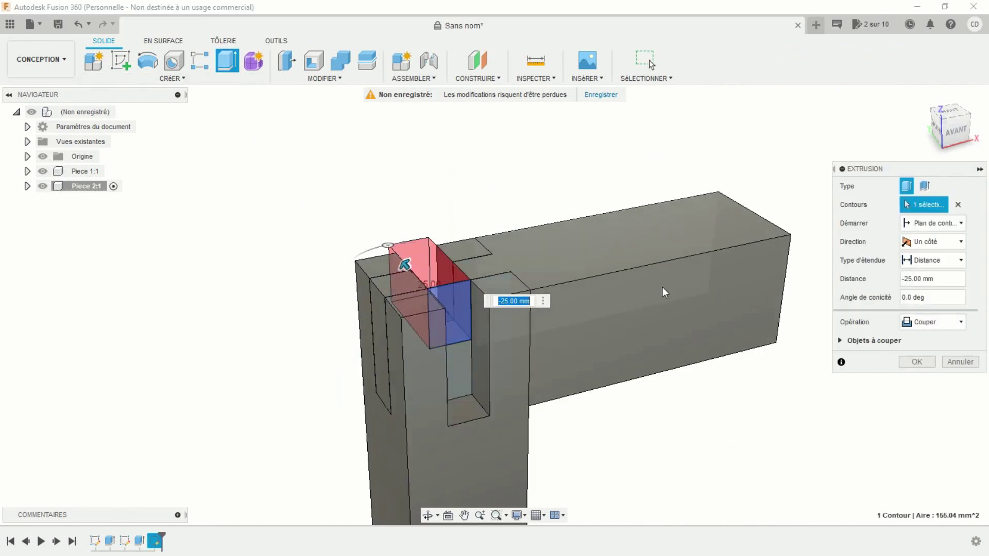
{"action": "left_click", "coordinate": [918, 362]}
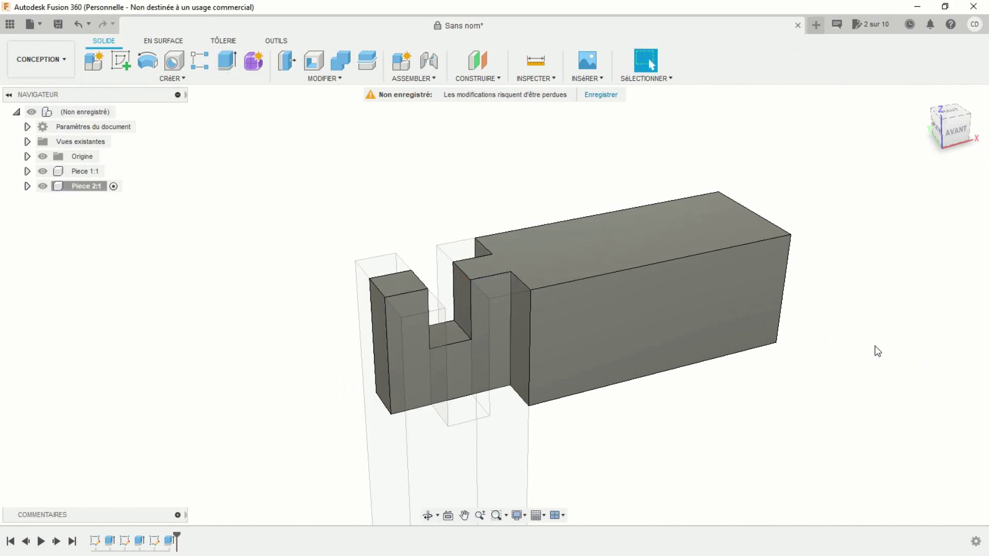
{"action": "scroll", "coordinate": [855, 342], "scroll_direction": "down", "scroll_amount": 2}
{"action": "mouse_move", "coordinate": [861, 340]}
{"action": "middle_mouse_down"}
{"action": "mouse_move", "coordinate": [747, 267]}
{"action": "mouse_move", "coordinate": [735, 266]}
{"action": "mouse_move", "coordinate": [735, 281]}
{"action": "middle_mouse_up"}
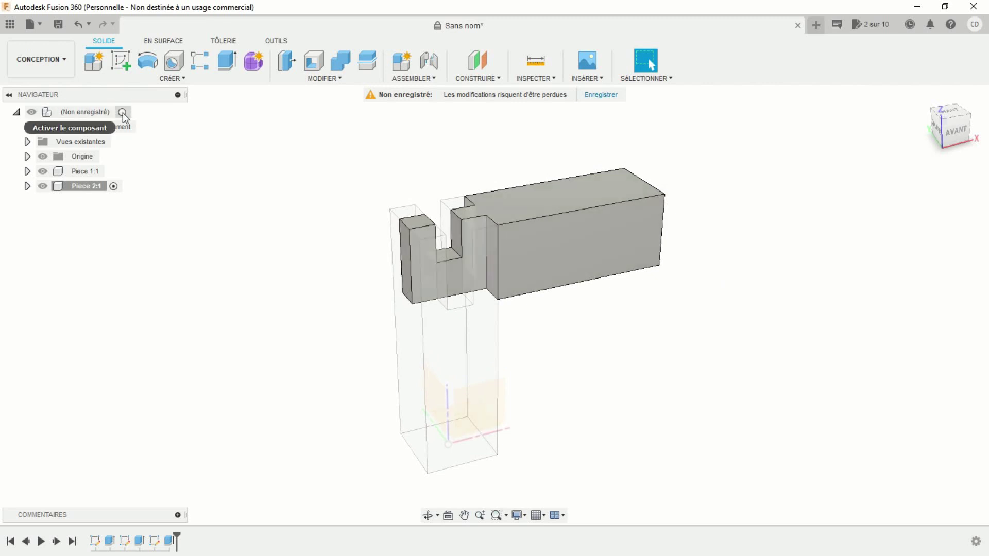
- Copy Piece 2:1 and paste it into the root assembly as Piece 2:2
{"action": "left_click", "coordinate": [124, 112]}
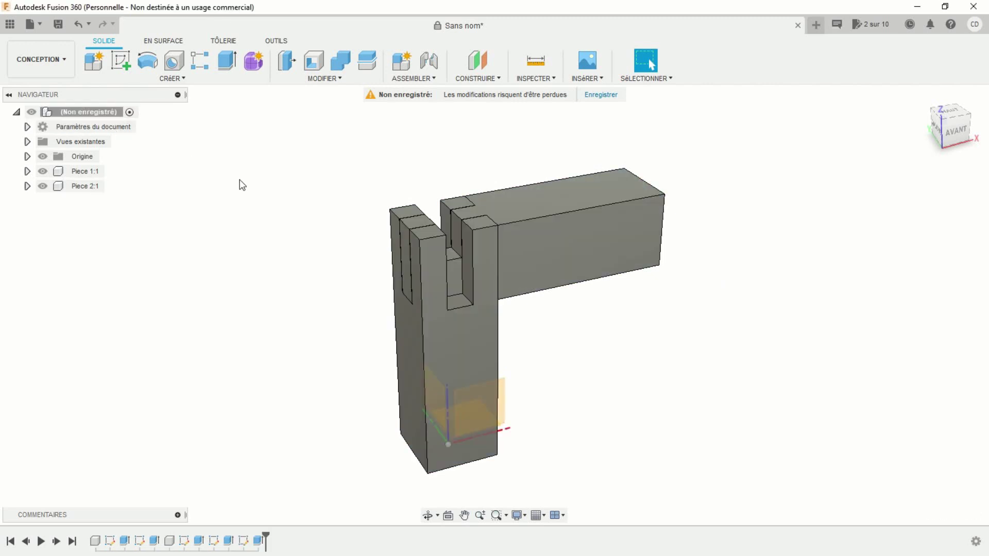
{"action": "left_click", "coordinate": [83, 187]}
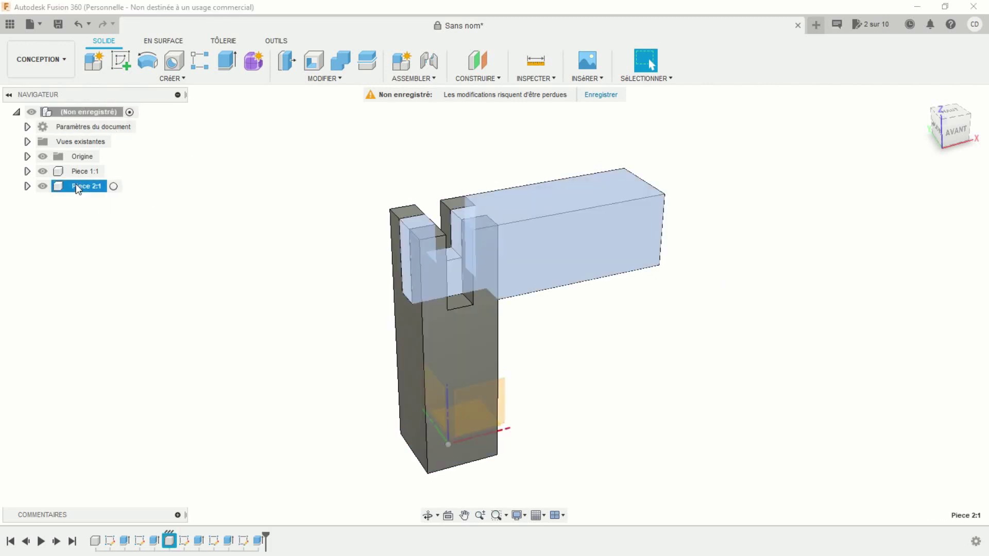
{"action": "right_click", "coordinate": [77, 187]}
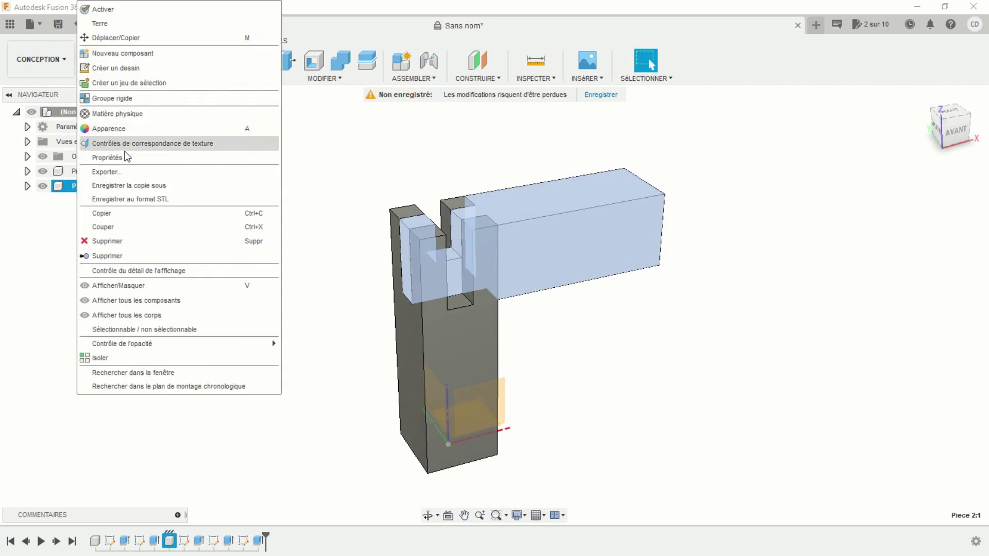
{"action": "left_click", "coordinate": [116, 214]}
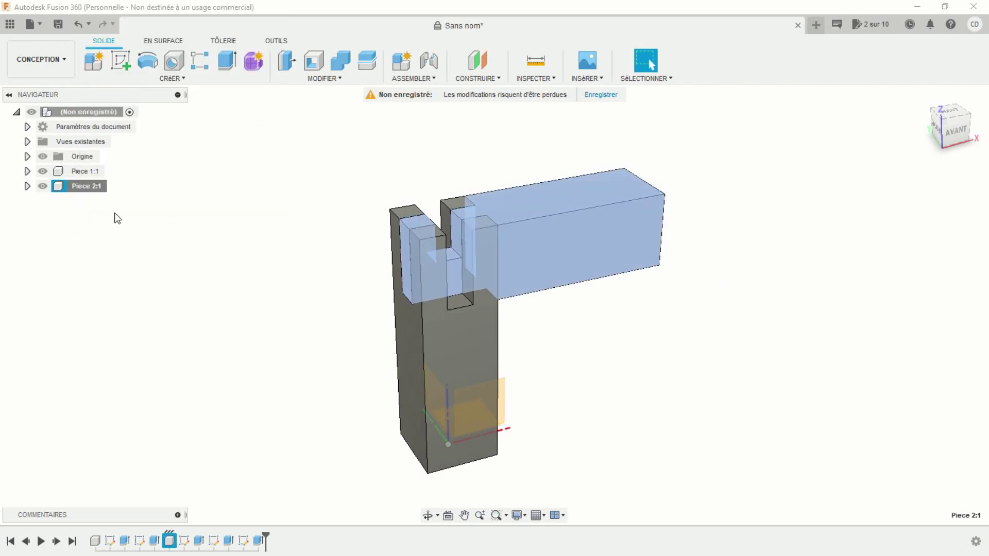
{"action": "right_click", "coordinate": [92, 113]}
{"action": "left_click", "coordinate": [126, 298]}
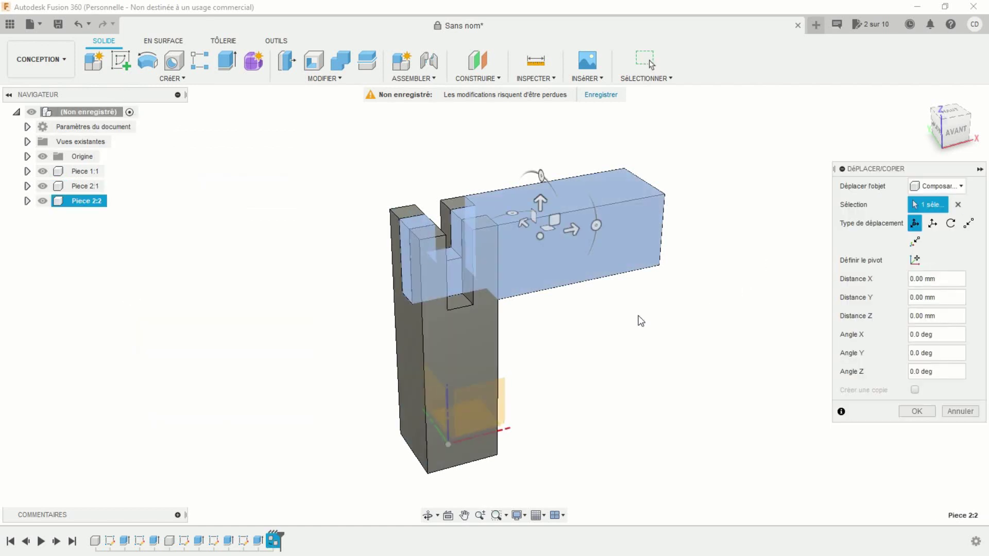
- Rotate Piece 2:2 to -180° about X, keeping Z at 0
{"action": "middle_click_drag", "start_coordinate": [601, 307], "coordinate": [560, 257], "text": "shift"}
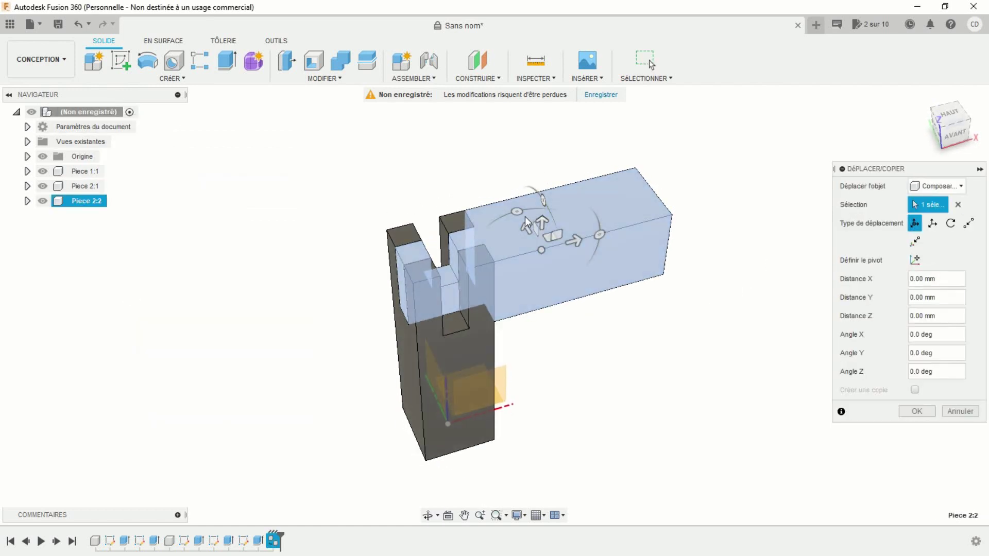
{"action": "mouse_move", "coordinate": [516, 212]}
{"action": "left_mouse_down"}
{"action": "mouse_move", "coordinate": [452, 243]}
{"action": "mouse_move", "coordinate": [474, 271]}
{"action": "left_mouse_up"}
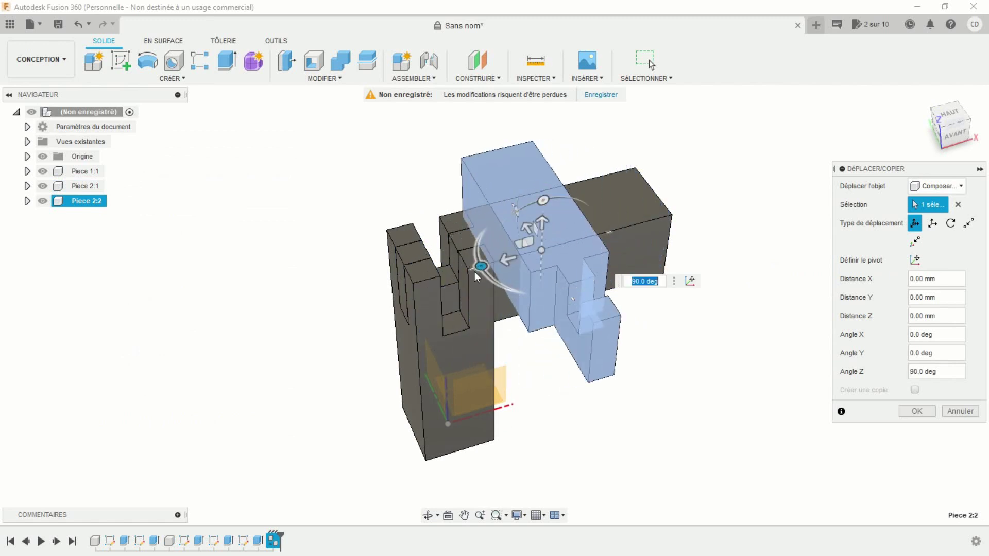
{"action": "middle_click_drag", "start_coordinate": [549, 385], "coordinate": [554, 349], "text": "shift"}
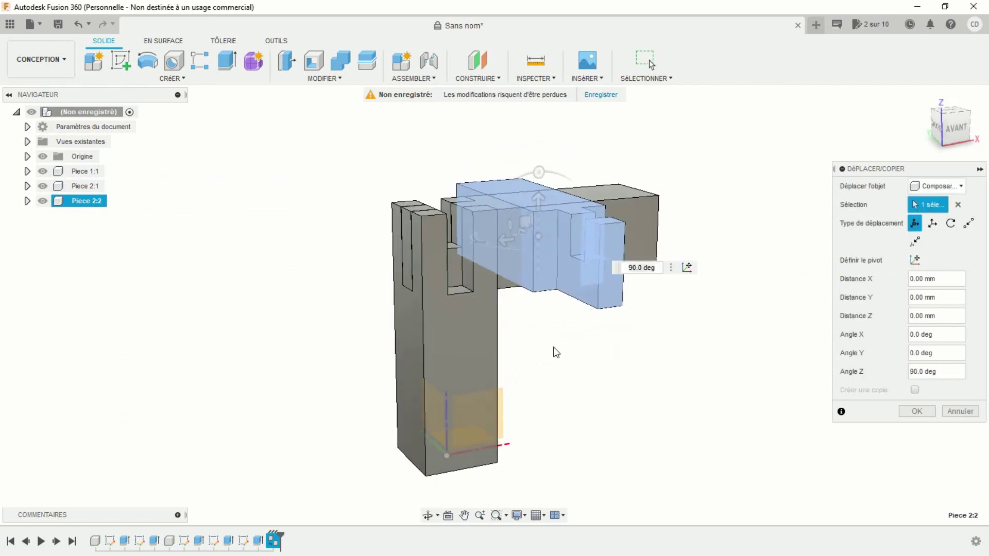
{"action": "left_click_drag", "start_coordinate": [540, 172], "coordinate": [532, 259]}
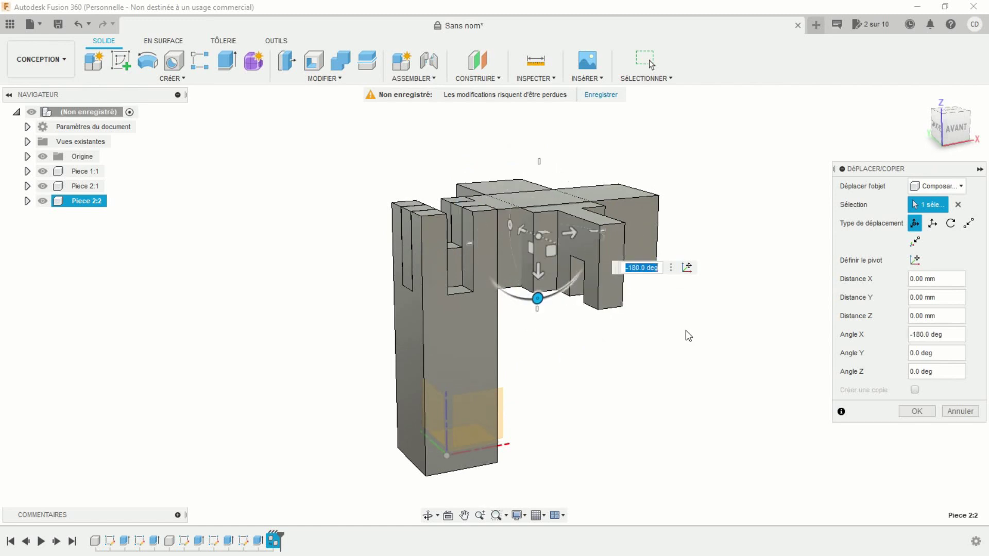
- Commit Piece 2:2's rotation and frame the joint area from the left front
{"action": "left_click", "coordinate": [917, 411]}
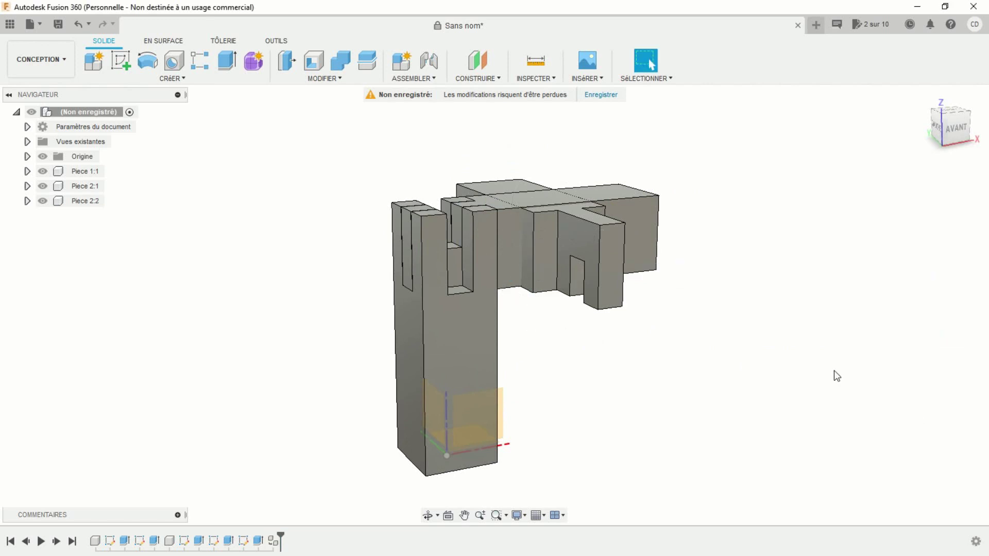
{"action": "middle_click_drag", "start_coordinate": [525, 387], "coordinate": [543, 397], "text": "shift"}
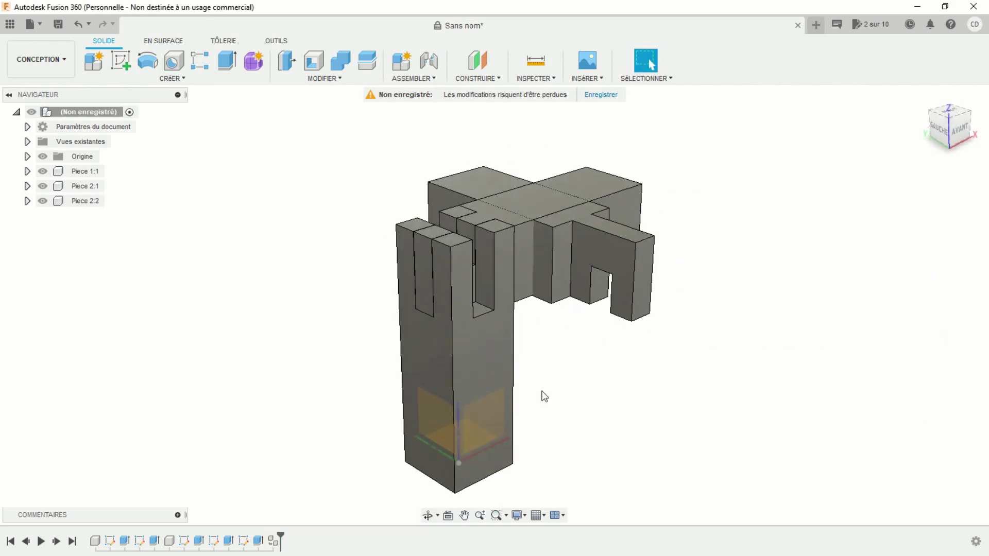
{"action": "scroll", "coordinate": [581, 311], "scroll_direction": "up", "scroll_amount": 3}
{"action": "middle_click_drag", "start_coordinate": [581, 311], "coordinate": [600, 353]}
{"action": "scroll", "coordinate": [605, 349], "scroll_direction": "down", "scroll_amount": 1}
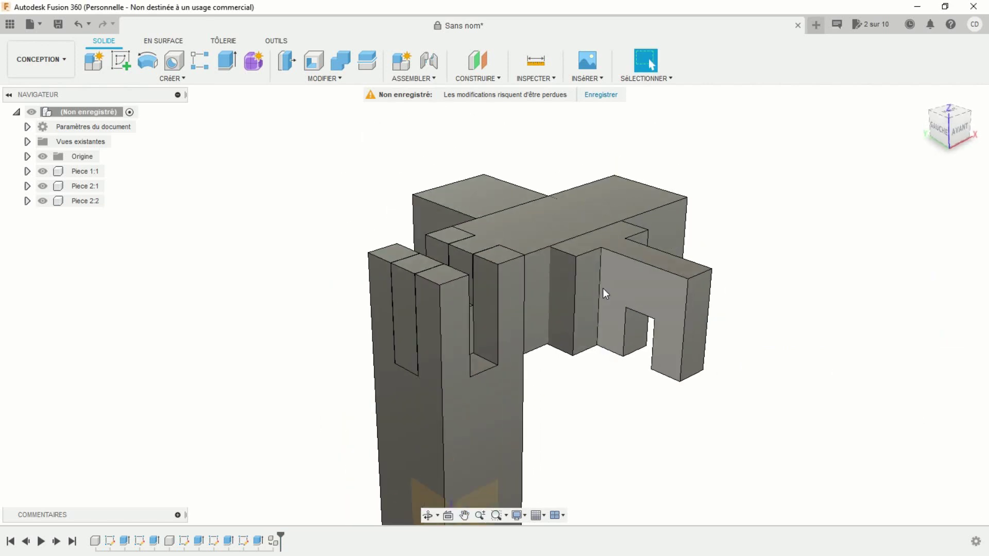
- Joint Piece 2:2's end face to a face of Piece 1:1, flipped
{"action": "left_click", "coordinate": [433, 64]}
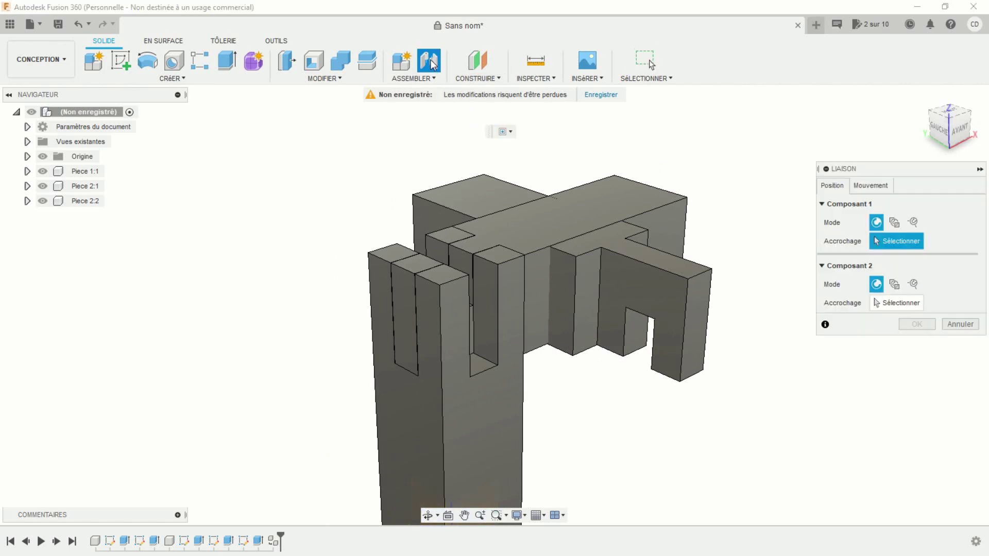
{"action": "left_click", "coordinate": [859, 184]}
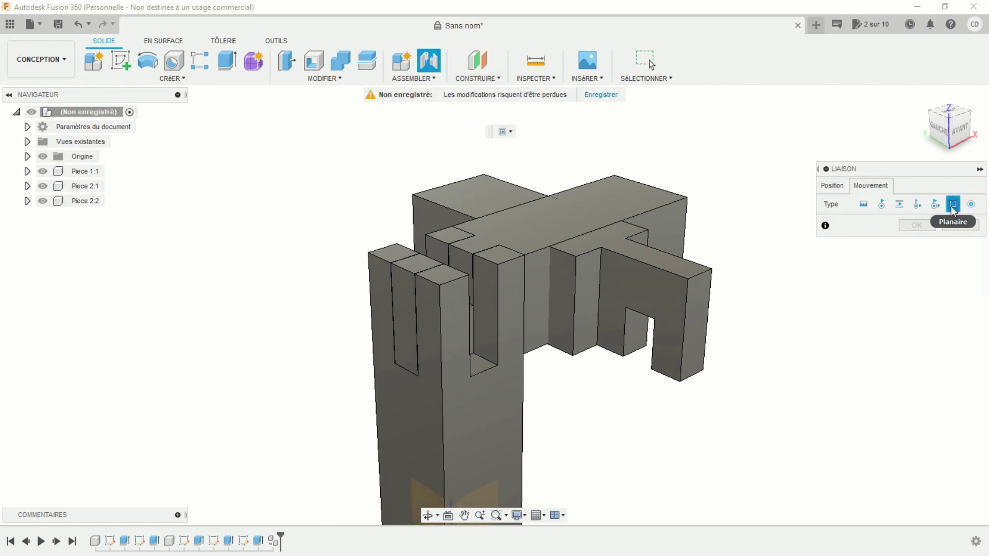
{"action": "left_click", "coordinate": [833, 187]}
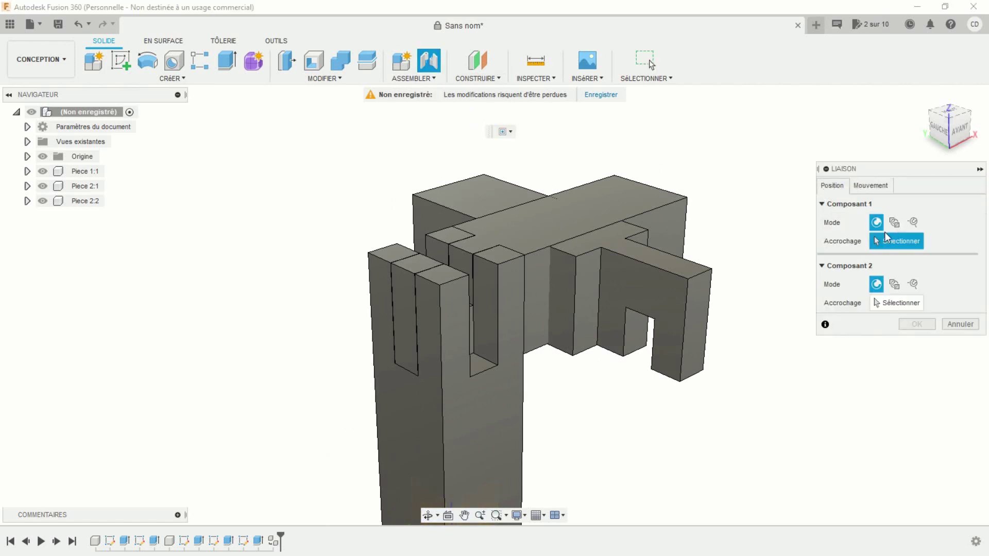
{"action": "left_click", "coordinate": [697, 297]}
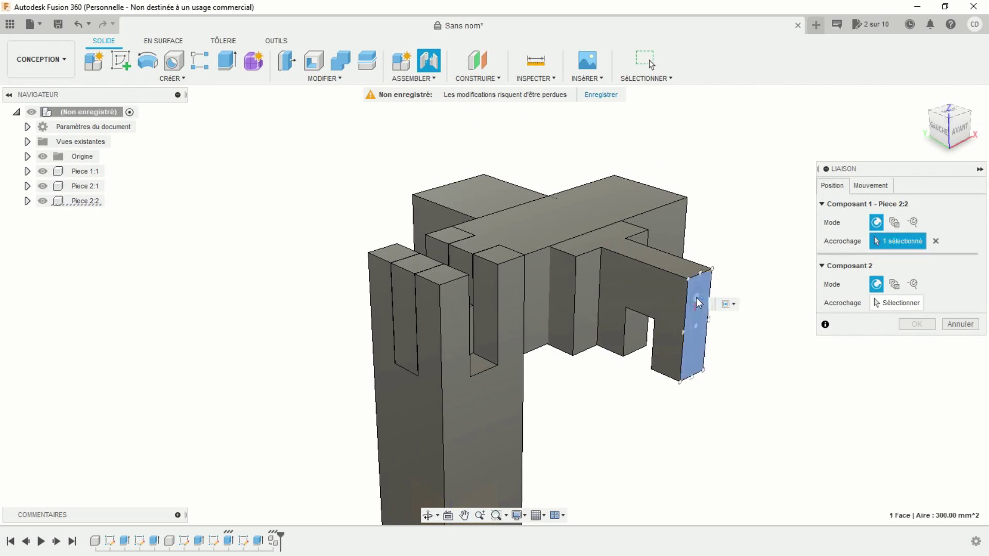
{"action": "left_click", "coordinate": [903, 302]}
{"action": "left_click", "coordinate": [509, 401]}
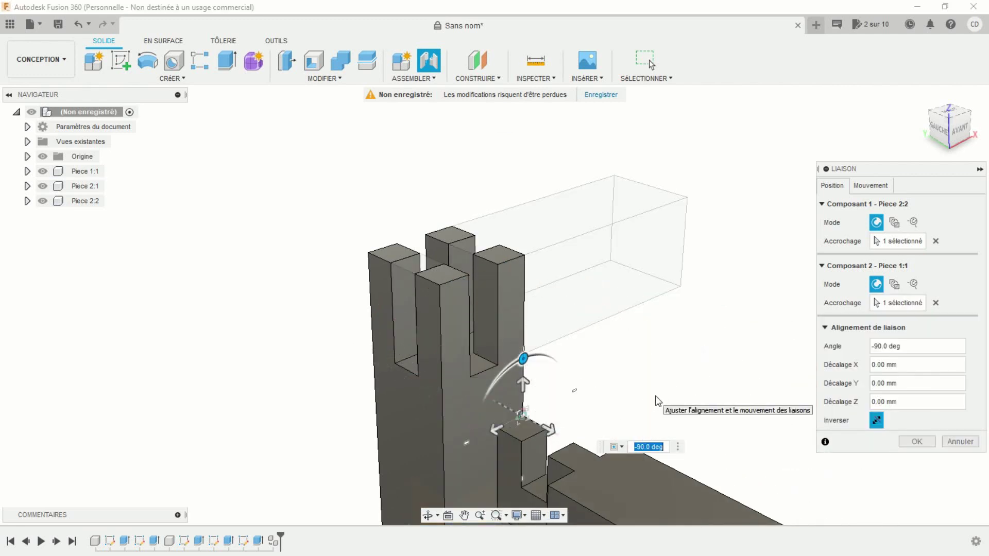
{"action": "left_click", "coordinate": [877, 421]}
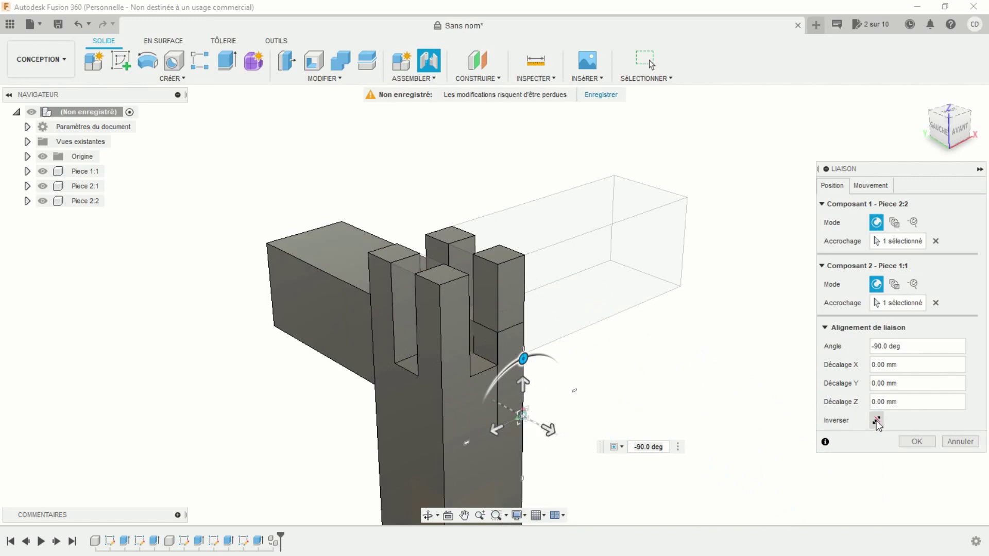
{"action": "left_click", "coordinate": [917, 442]}
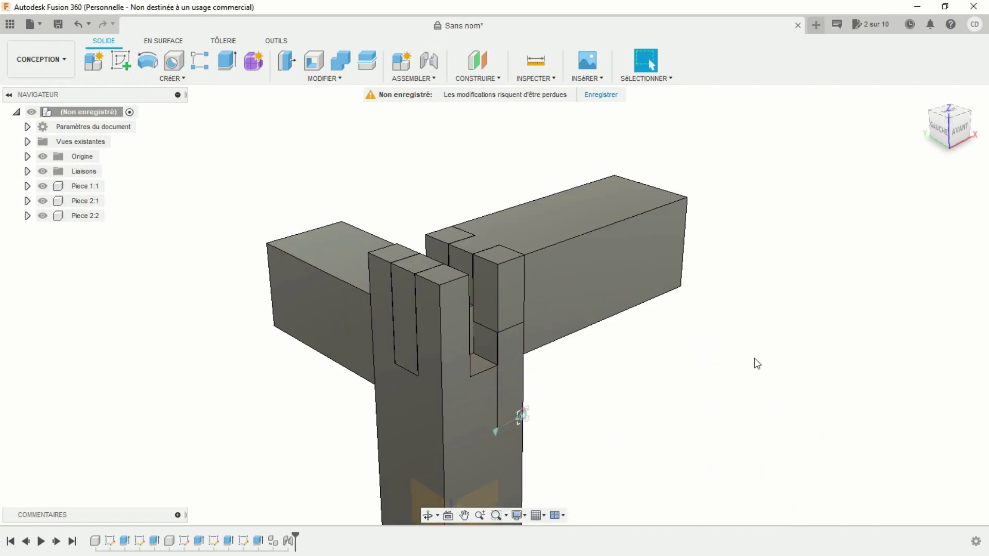
- Create a flipped joint from Piece 2:2's top face to Piece 1:1
{"action": "left_click", "coordinate": [425, 64]}
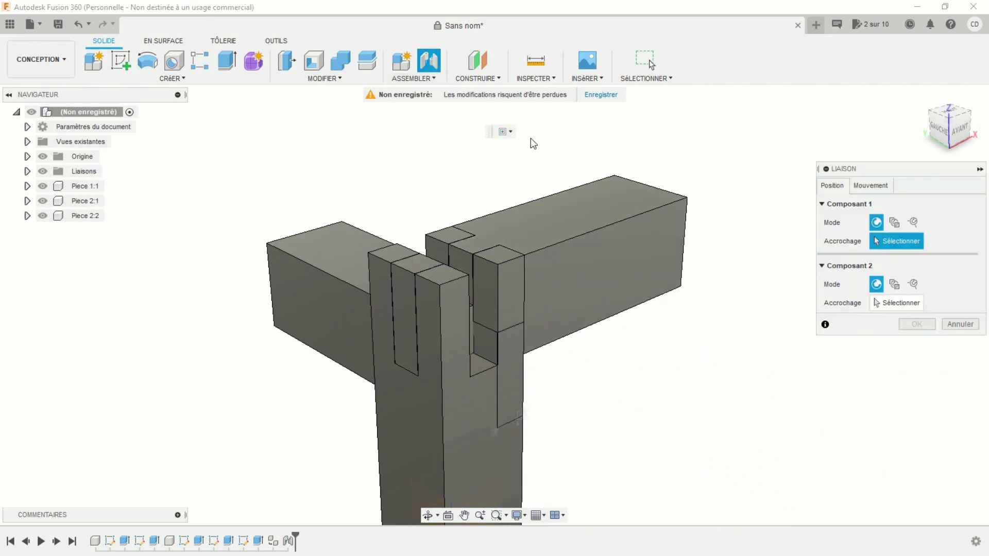
{"action": "left_click", "coordinate": [353, 243]}
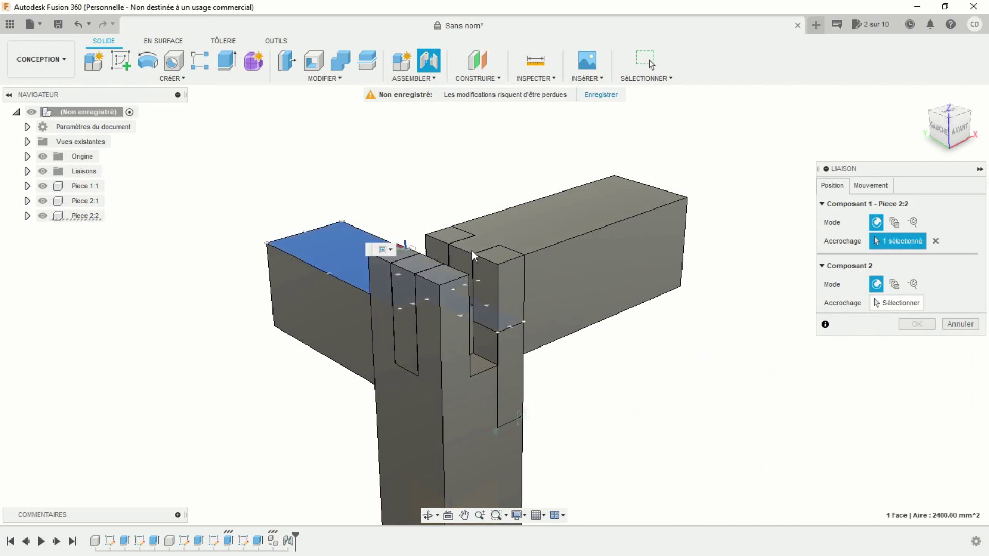
{"action": "left_click", "coordinate": [505, 255]}
{"action": "left_click", "coordinate": [544, 297]}
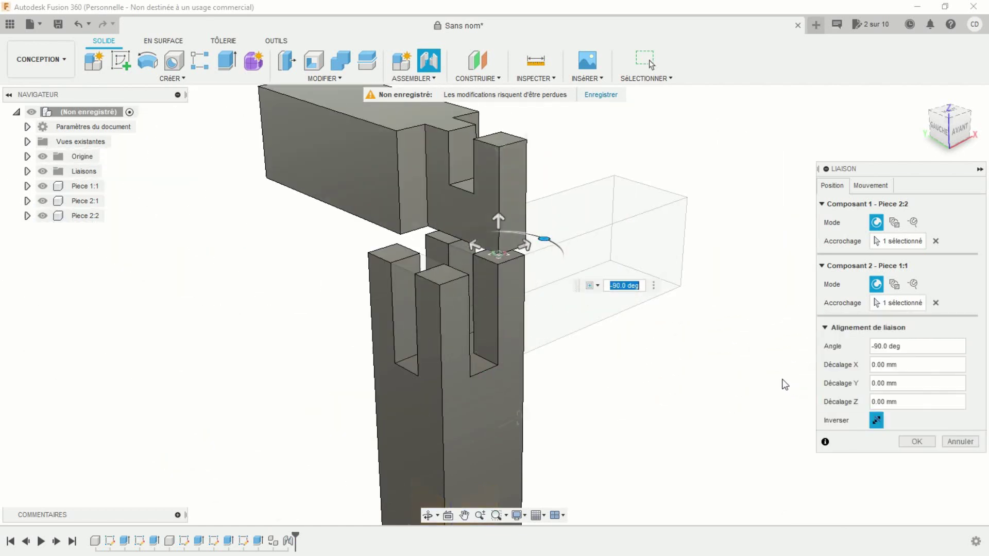
{"action": "left_click", "coordinate": [877, 421]}
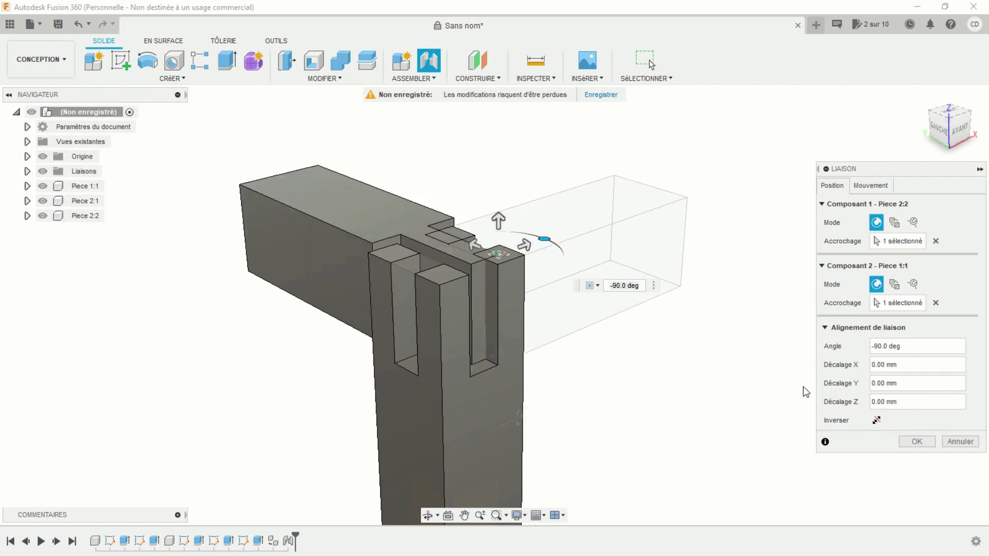
{"action": "left_click", "coordinate": [904, 443]}
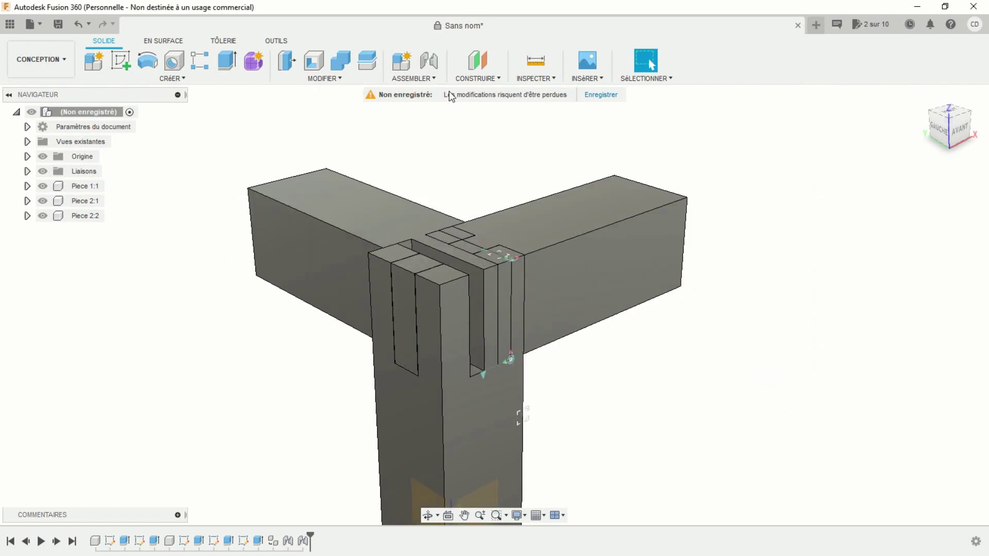
- Add another flipped -90° joint between Piece 2:2 and Piece 1:1 despite the conflict
{"action": "left_click", "coordinate": [430, 62]}
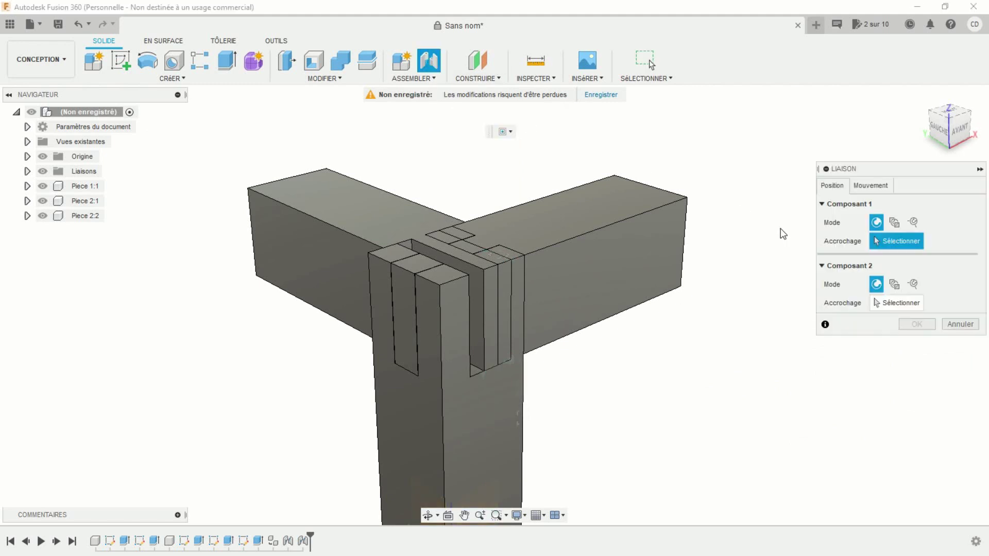
{"action": "left_click", "coordinate": [341, 265]}
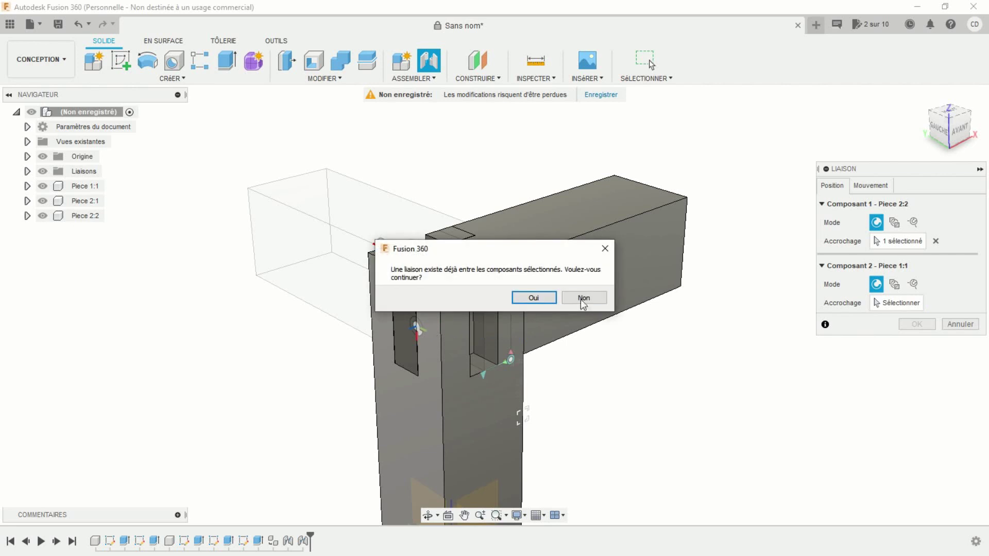
{"action": "left_click", "coordinate": [536, 297]}
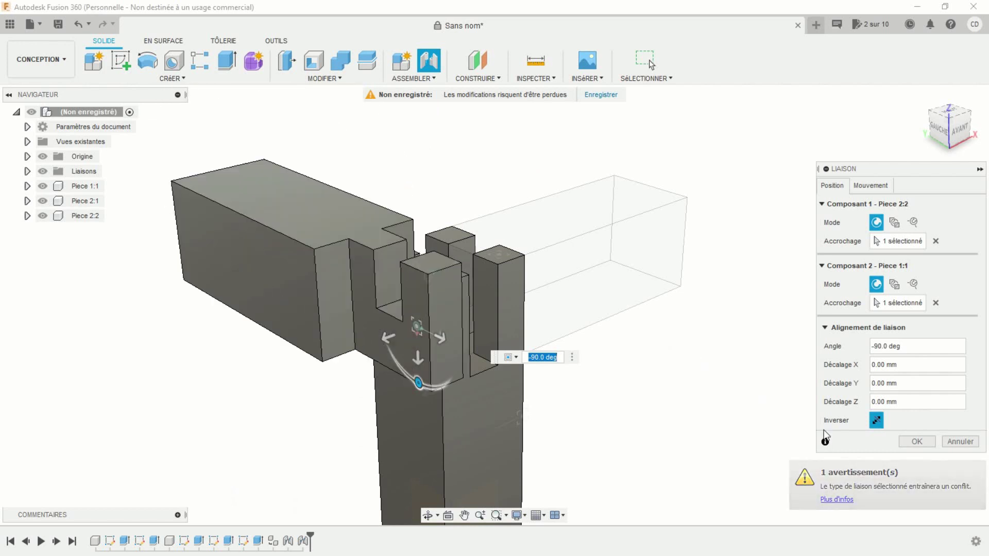
{"action": "left_click", "coordinate": [877, 421]}
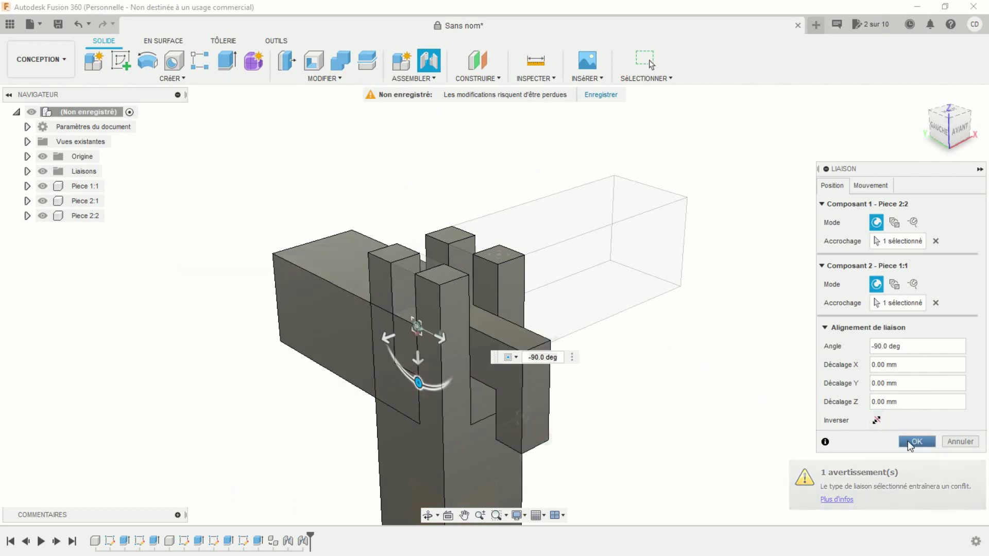
{"action": "left_click", "coordinate": [917, 442]}
{"action": "scroll", "coordinate": [675, 353], "scroll_direction": "down", "scroll_amount": 3}
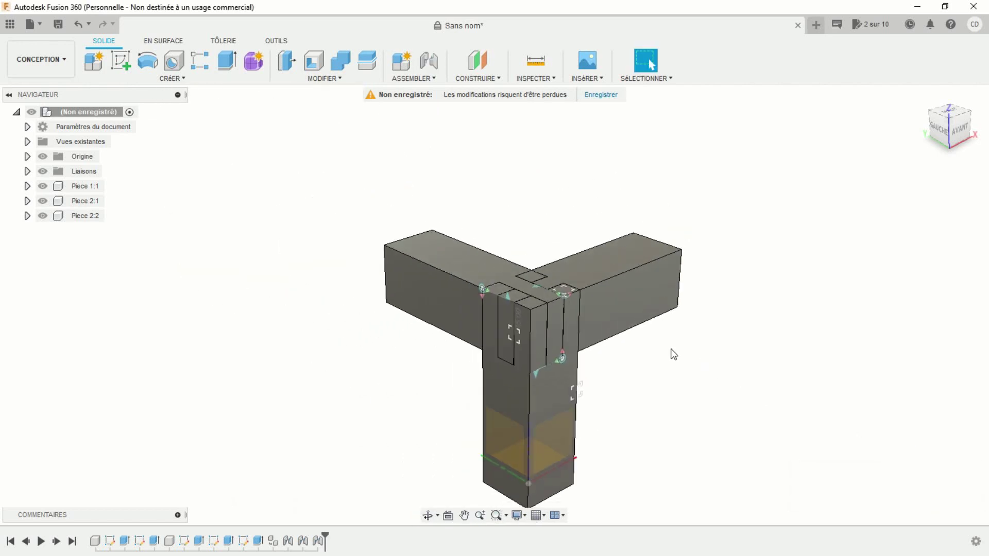
{"action": "mouse_move", "coordinate": [675, 359]}
{"action": "middle_mouse_down"}
{"action": "mouse_move", "coordinate": [612, 327]}
{"action": "mouse_move", "coordinate": [594, 330]}
{"action": "mouse_move", "coordinate": [619, 391]}
{"action": "mouse_move", "coordinate": [409, 315]}
{"action": "mouse_move", "coordinate": [364, 329]}
{"action": "mouse_move", "coordinate": [464, 309]}
{"action": "mouse_move", "coordinate": [527, 278]}
{"action": "middle_mouse_up"}
{"action": "scroll", "coordinate": [583, 329], "scroll_direction": "up", "scroll_amount": 5}
{"action": "scroll", "coordinate": [528, 278], "scroll_direction": "up", "scroll_amount": 5}
{"action": "middle_click_drag", "start_coordinate": [393, 278], "coordinate": [698, 297]}
{"action": "scroll", "coordinate": [699, 296], "scroll_direction": "down", "scroll_amount": 3}
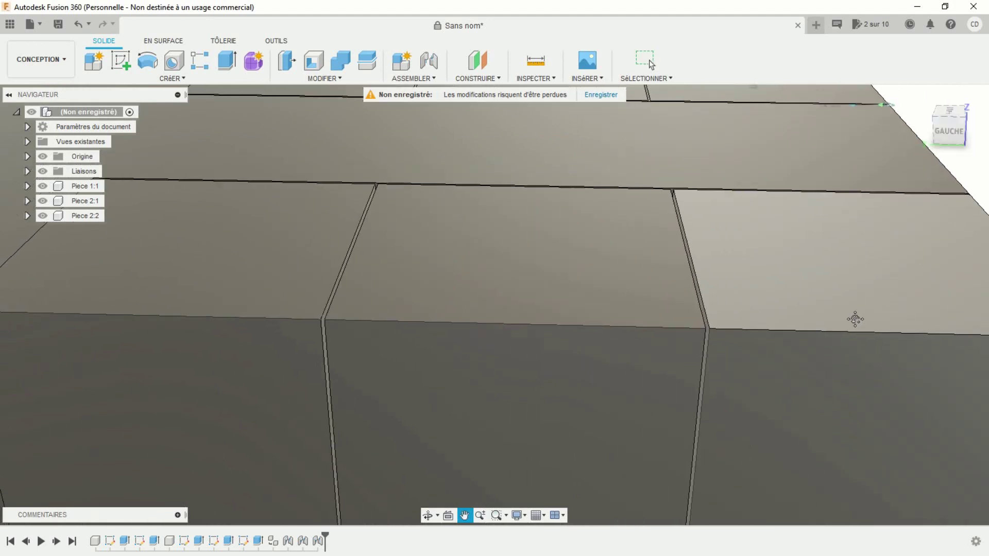
{"action": "scroll", "coordinate": [825, 300], "scroll_direction": "down", "scroll_amount": 3}
{"action": "scroll", "coordinate": [825, 299], "scroll_direction": "down", "scroll_amount": 3}
{"action": "mouse_move", "coordinate": [828, 304]}
{"action": "middle_mouse_down", "text": "shift"}
{"action": "mouse_move", "coordinate": [721, 320]}
{"action": "mouse_move", "coordinate": [697, 342]}
{"action": "middle_mouse_up", "text": "shift"}
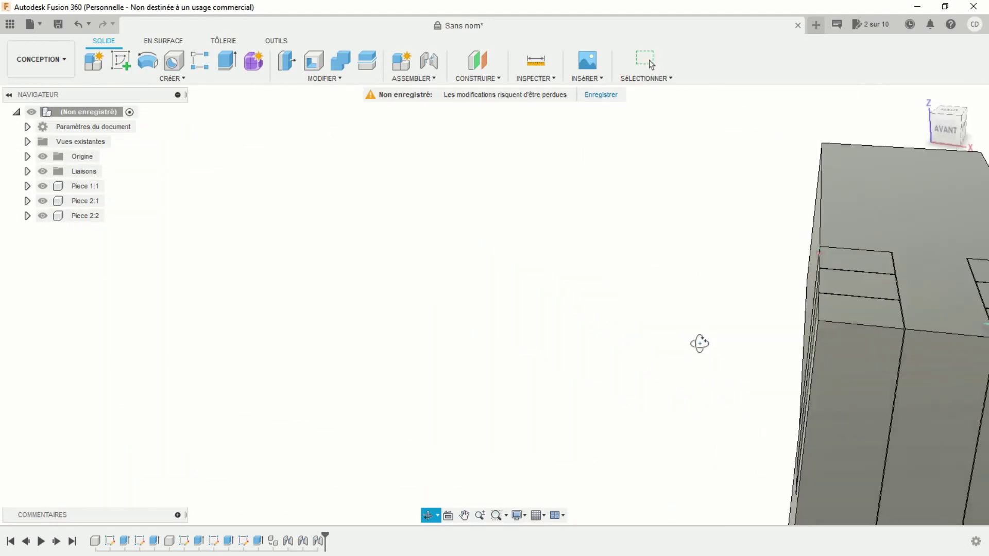
{"action": "middle_click_drag", "start_coordinate": [831, 311], "coordinate": [607, 178]}
{"action": "scroll", "coordinate": [561, 338], "scroll_direction": "up", "scroll_amount": 3}
{"action": "scroll", "coordinate": [580, 356], "scroll_direction": "up", "scroll_amount": 3}
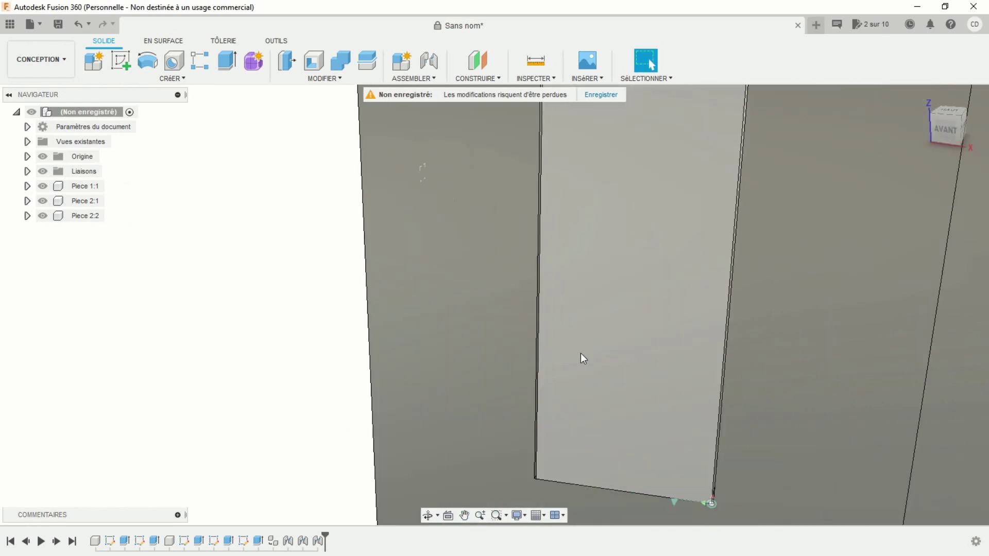
{"action": "middle_click_drag", "start_coordinate": [576, 323], "coordinate": [371, 491]}
{"action": "scroll", "coordinate": [371, 490], "scroll_direction": "down", "scroll_amount": 3}
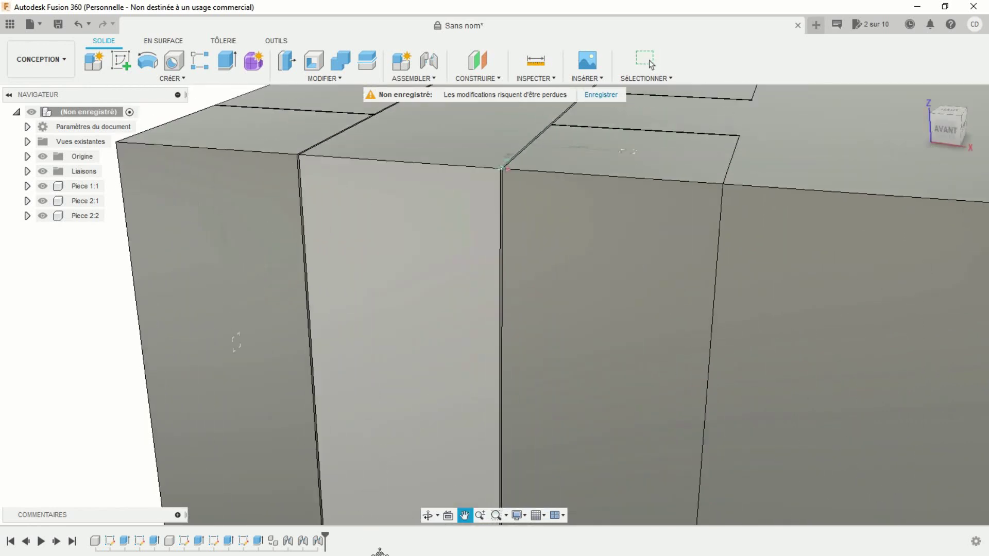
{"action": "mouse_move", "coordinate": [442, 305]}
{"action": "middle_mouse_down", "text": "shift"}
{"action": "mouse_move", "coordinate": [490, 194]}
{"action": "mouse_move", "coordinate": [462, 338]}
{"action": "middle_mouse_up", "text": "shift"}
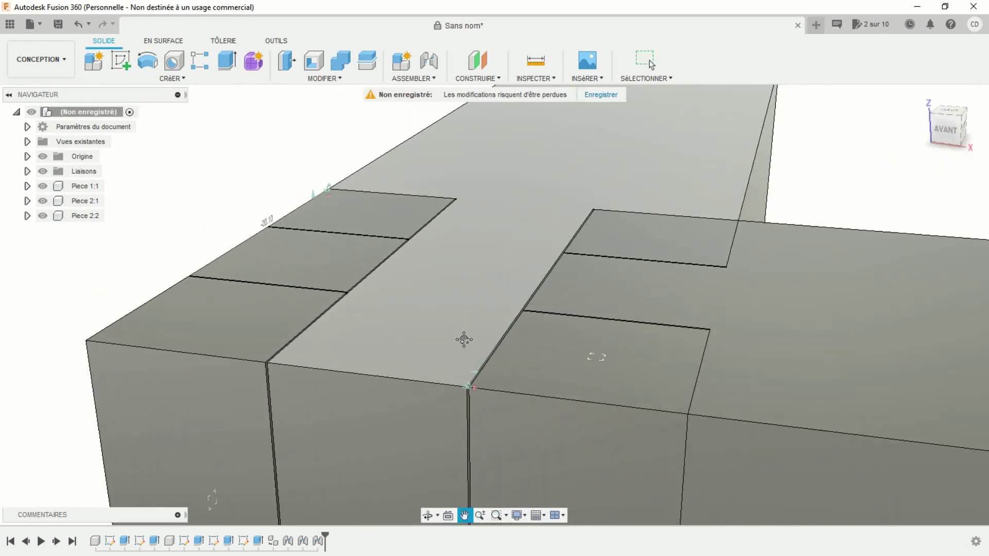
{"action": "scroll", "coordinate": [508, 184], "scroll_direction": "down", "scroll_amount": 2}
{"action": "scroll", "coordinate": [508, 185], "scroll_direction": "down", "scroll_amount": 3}
{"action": "scroll", "coordinate": [508, 186], "scroll_direction": "down", "scroll_amount": 2}
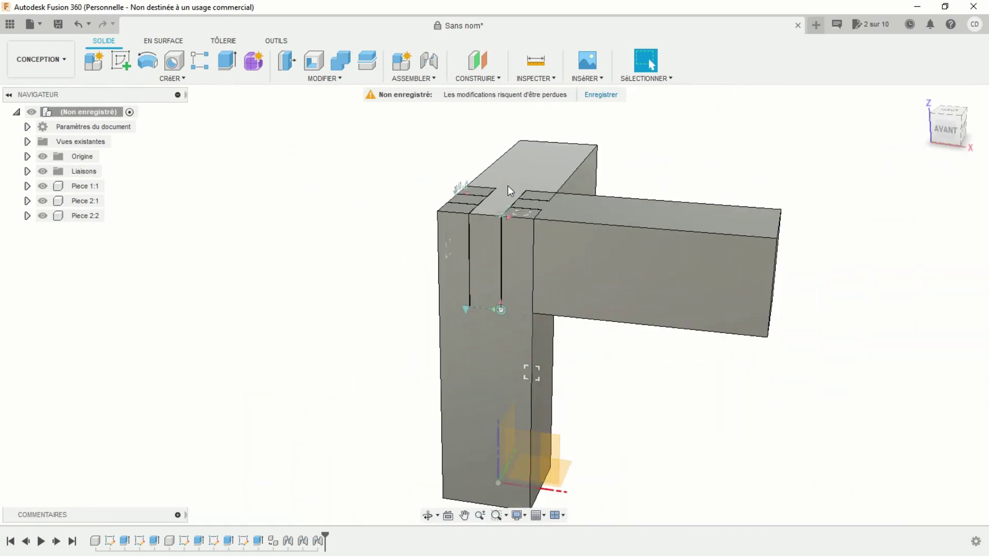
{"action": "mouse_move", "coordinate": [270, 361]}
{"action": "middle_mouse_down", "text": "shift"}
{"action": "mouse_move", "coordinate": [342, 381]}
{"action": "mouse_move", "coordinate": [398, 296]}
{"action": "mouse_move", "coordinate": [339, 297]}
{"action": "middle_mouse_up", "text": "shift"}
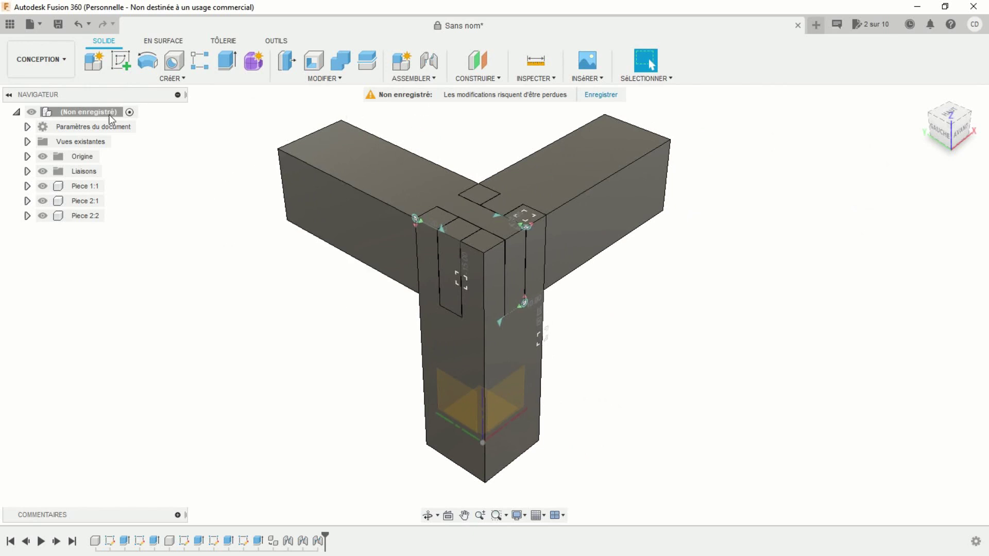
- Export Piece 1:1's Corps1 for 3D printing as STL file 'Piece 1'
{"action": "left_click", "coordinate": [41, 23]}
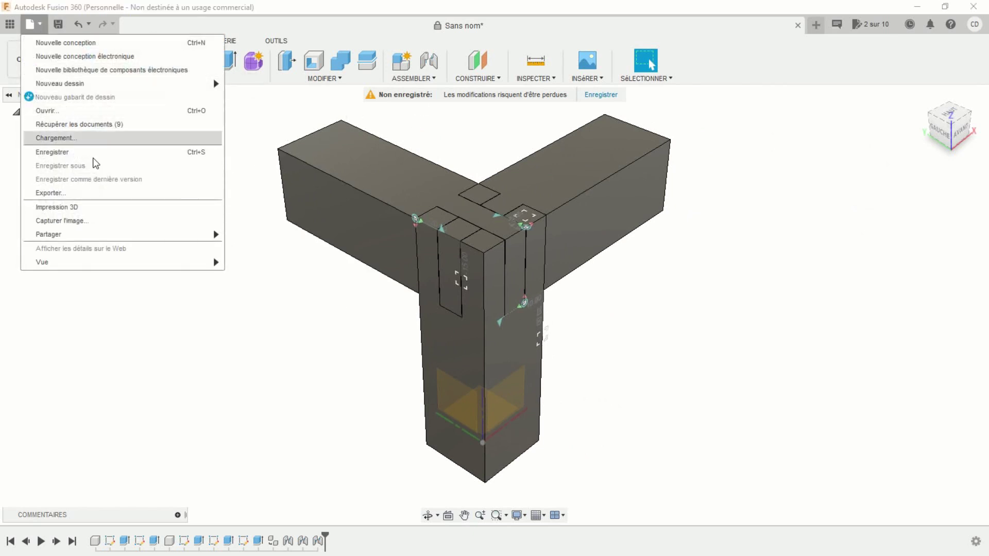
{"action": "left_click", "coordinate": [89, 207]}
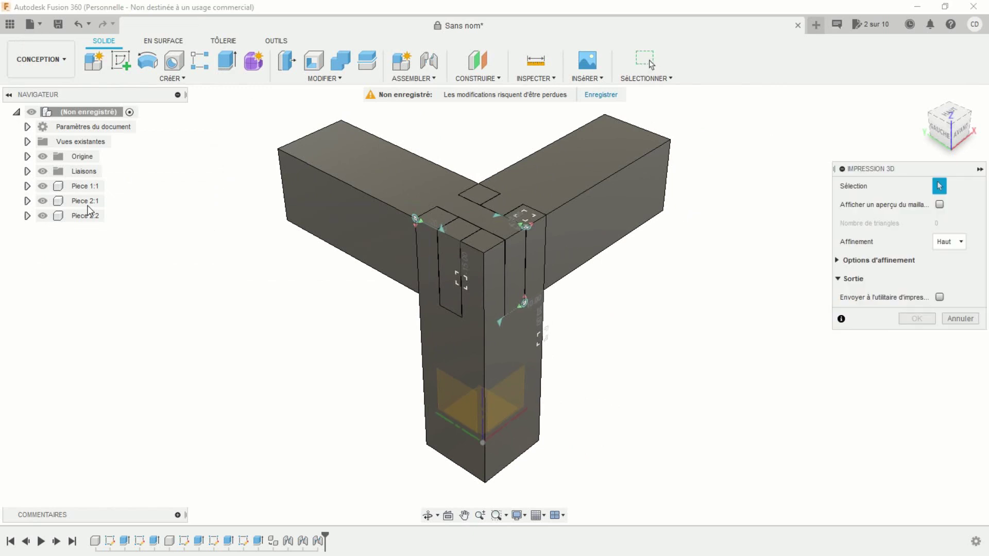
{"action": "left_click", "coordinate": [28, 187]}
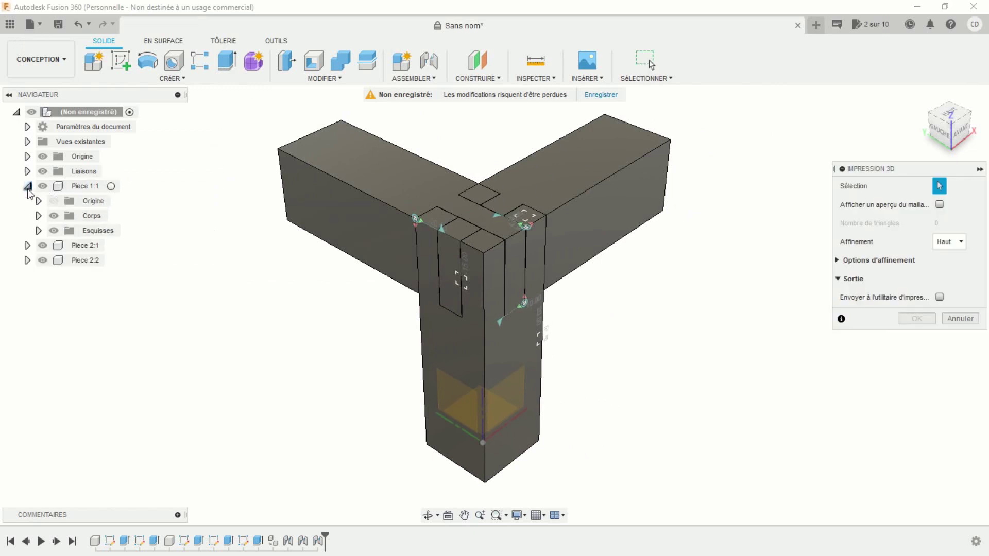
{"action": "left_click", "coordinate": [39, 216]}
{"action": "left_click", "coordinate": [103, 230]}
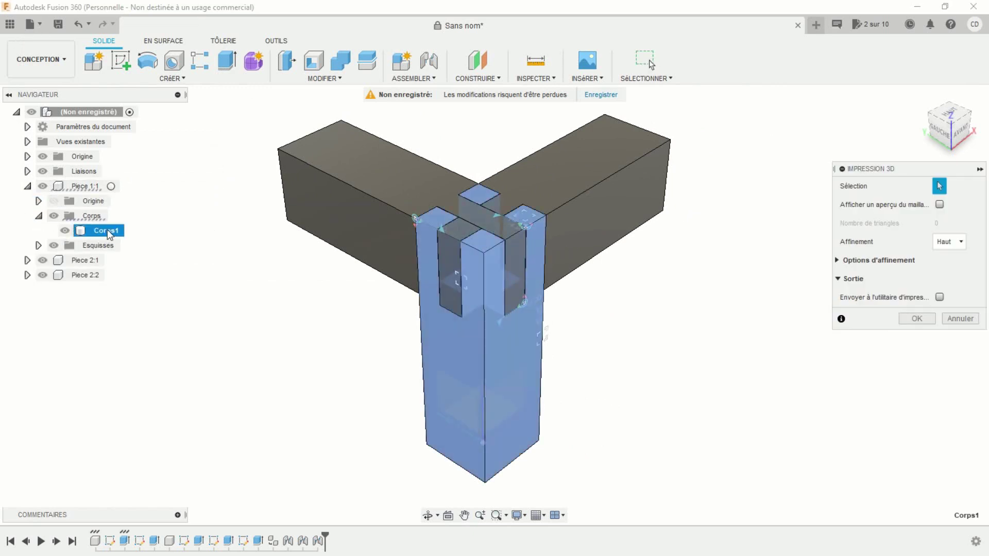
{"action": "left_click", "coordinate": [918, 319]}
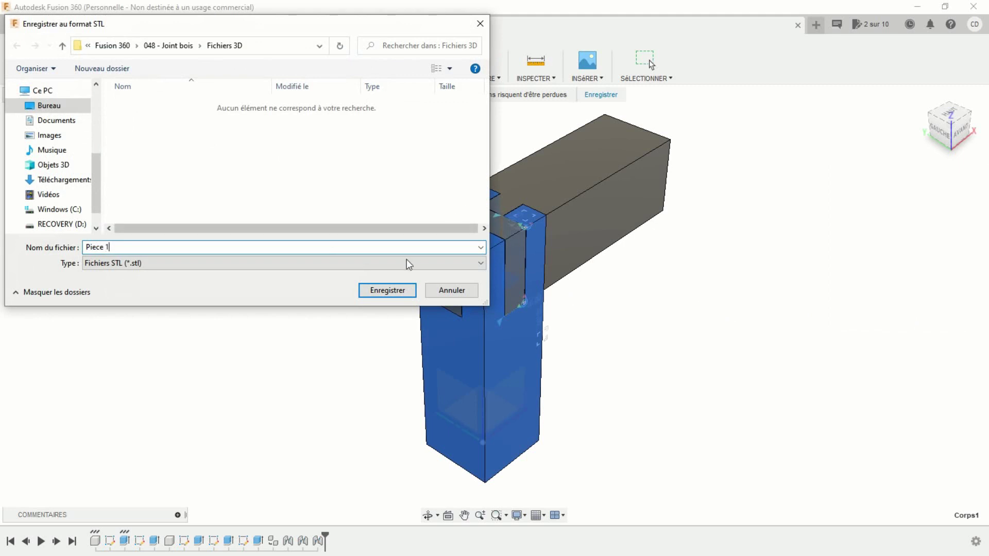
{"action": "left_click", "coordinate": [387, 296]}
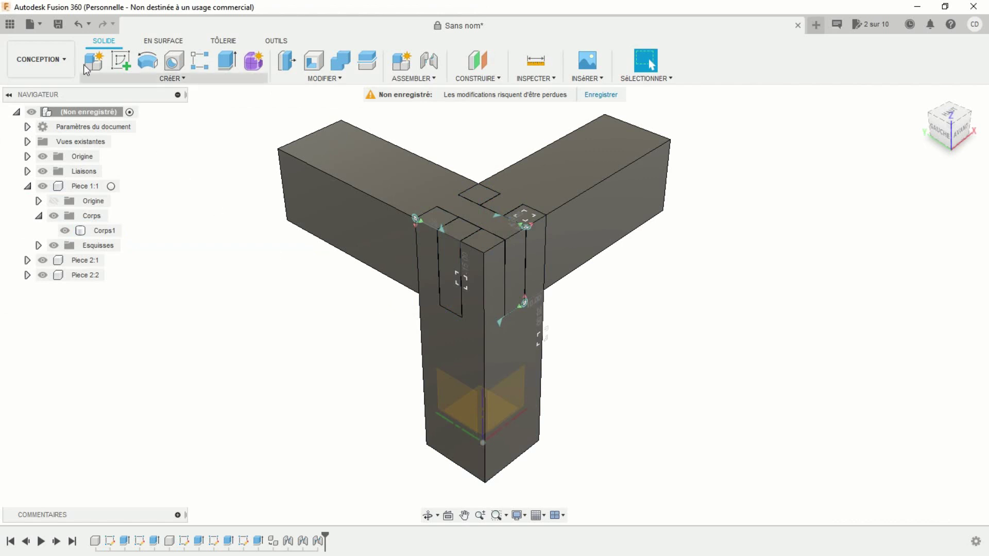
- Export Piece 2:1's Corps1 for 3D printing as STL file 'Piece 2'
{"action": "left_click", "coordinate": [41, 22]}
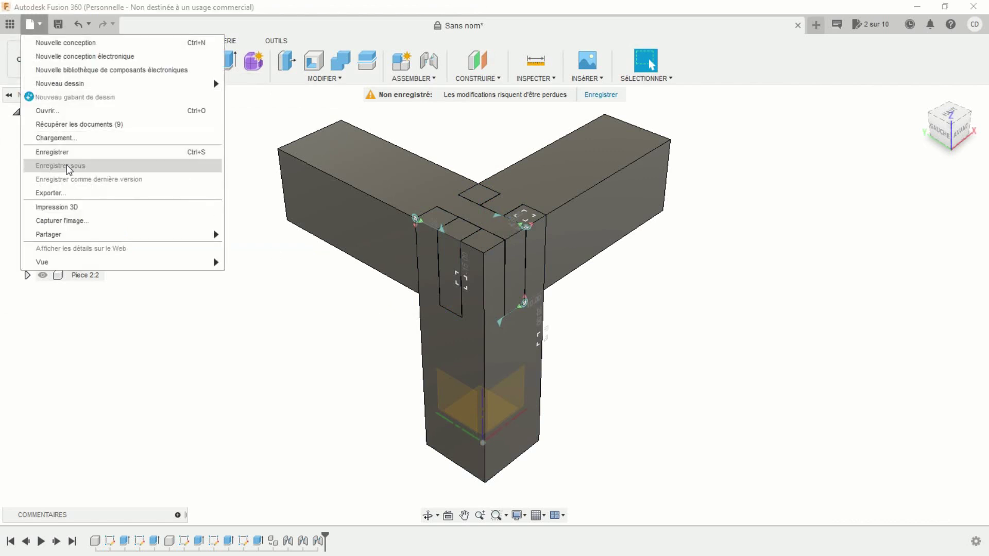
{"action": "left_click", "coordinate": [75, 206]}
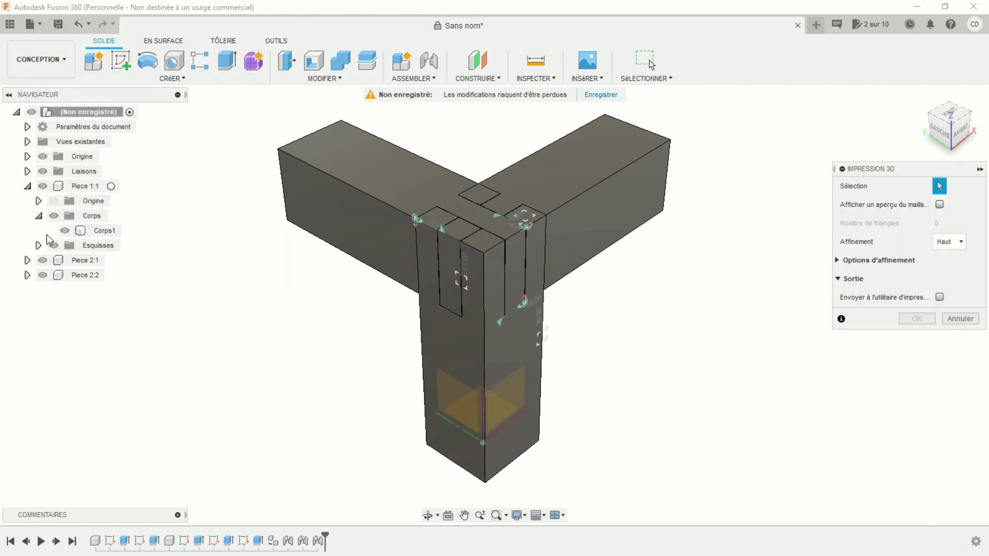
{"action": "left_click", "coordinate": [27, 261]}
{"action": "left_click", "coordinate": [39, 290]}
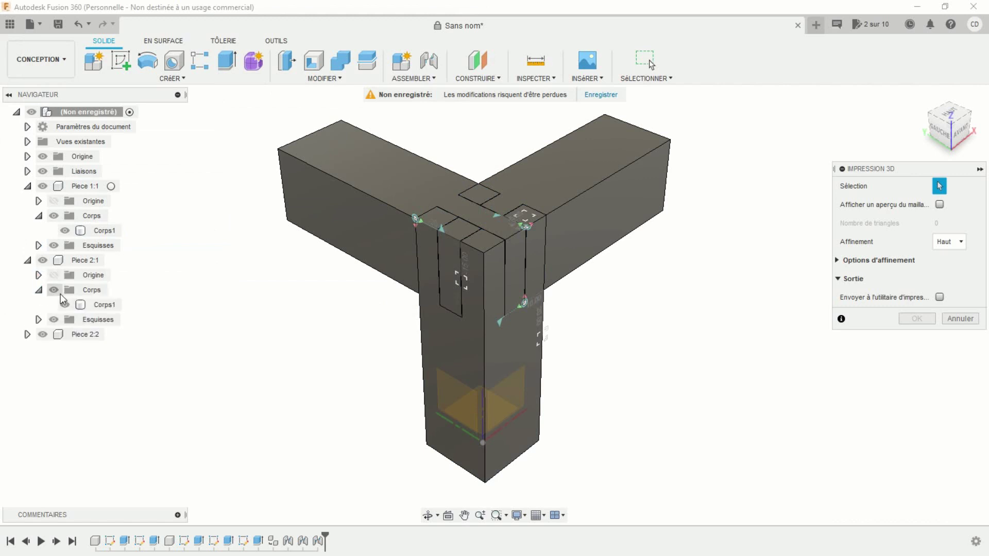
{"action": "left_click", "coordinate": [103, 305]}
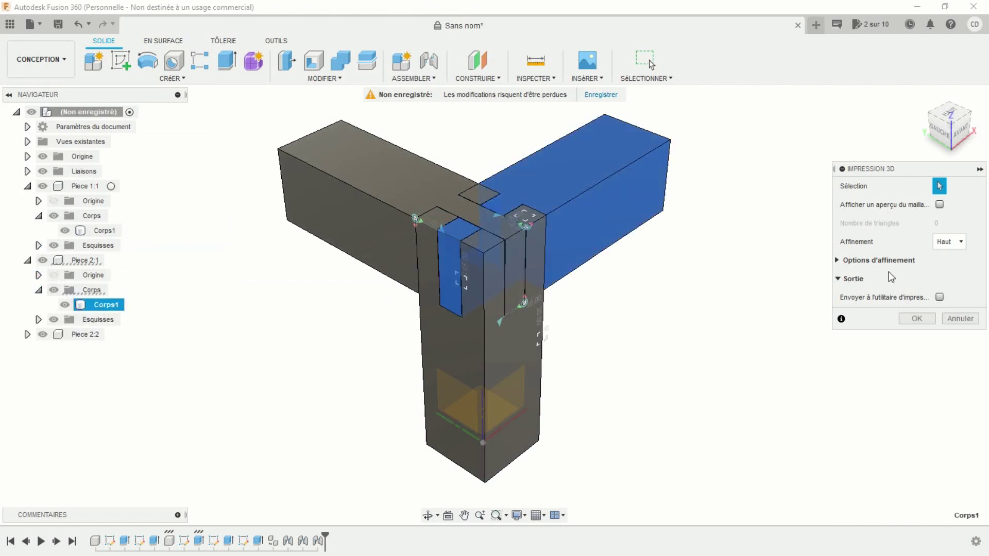
{"action": "left_click", "coordinate": [912, 319]}
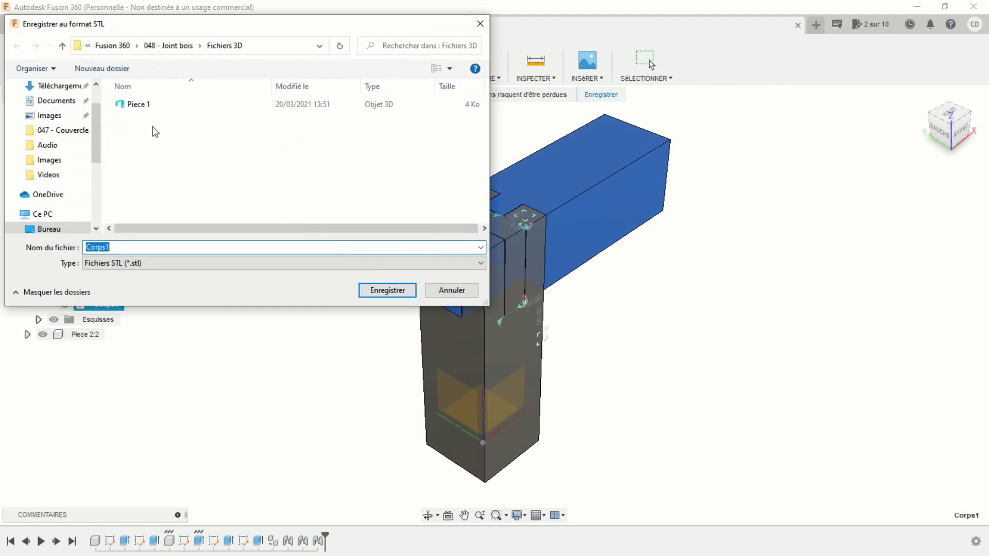
{"action": "left_click", "coordinate": [140, 109]}
{"action": "left_click", "coordinate": [123, 248]}
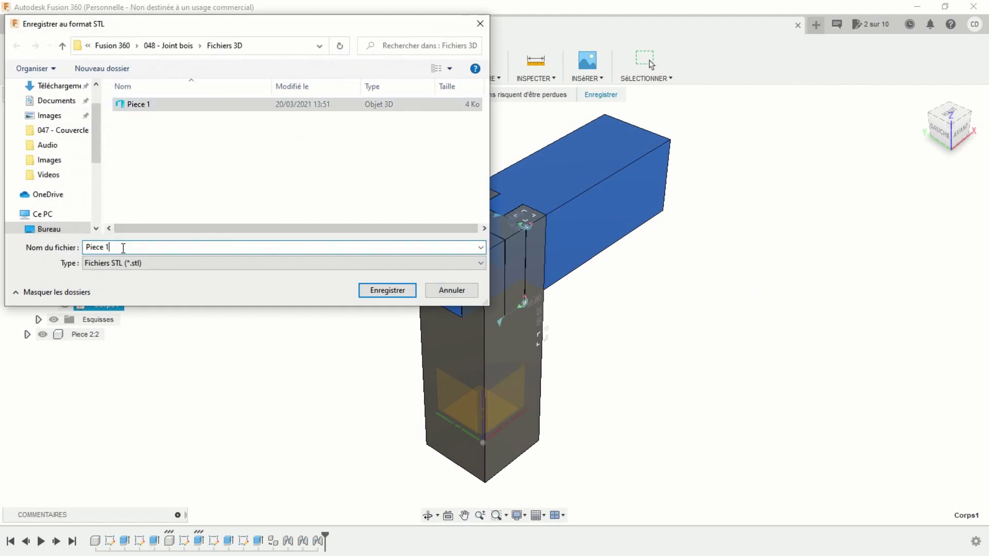
{"action": "key", "text": "BackSpace"}
{"action": "type", "text": "2"}
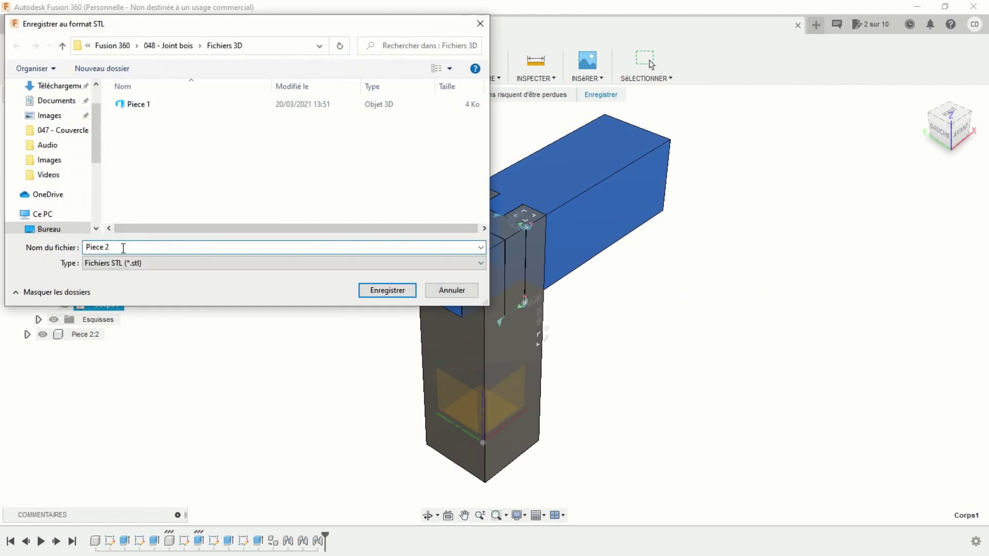
{"action": "left_click", "coordinate": [371, 295]}
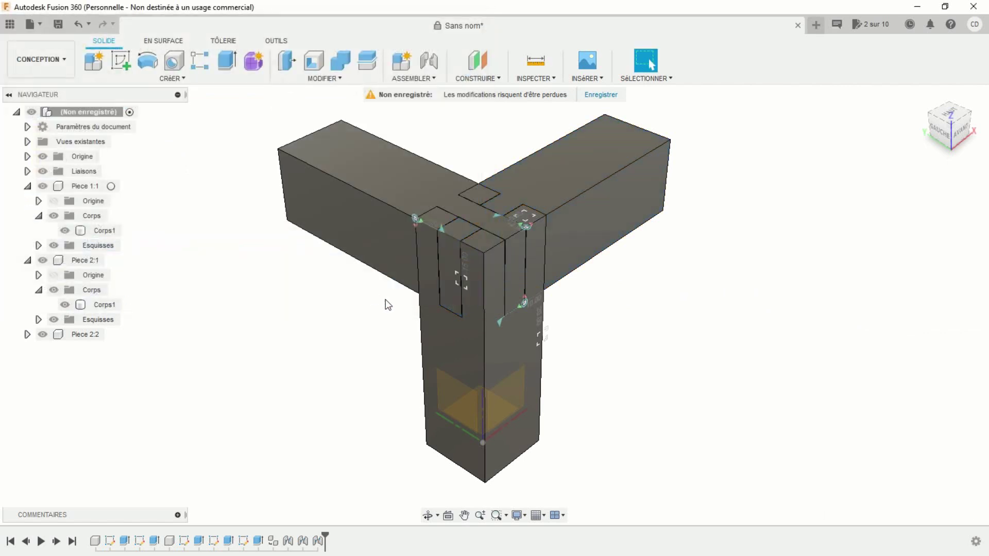